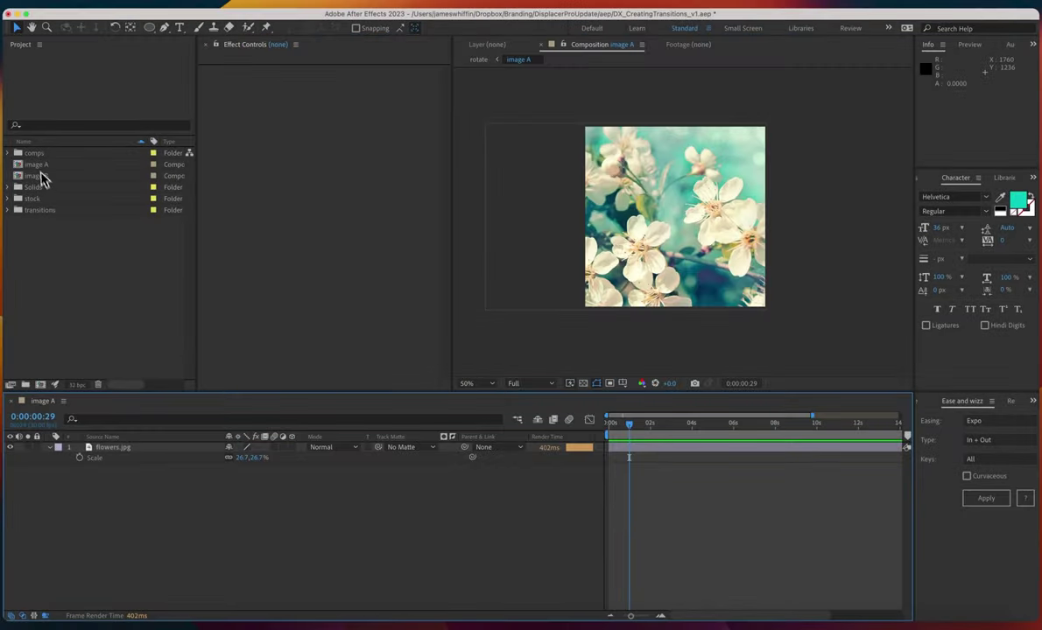
Step: Create a new composition from the image A comp and name it translate
click(39, 166)
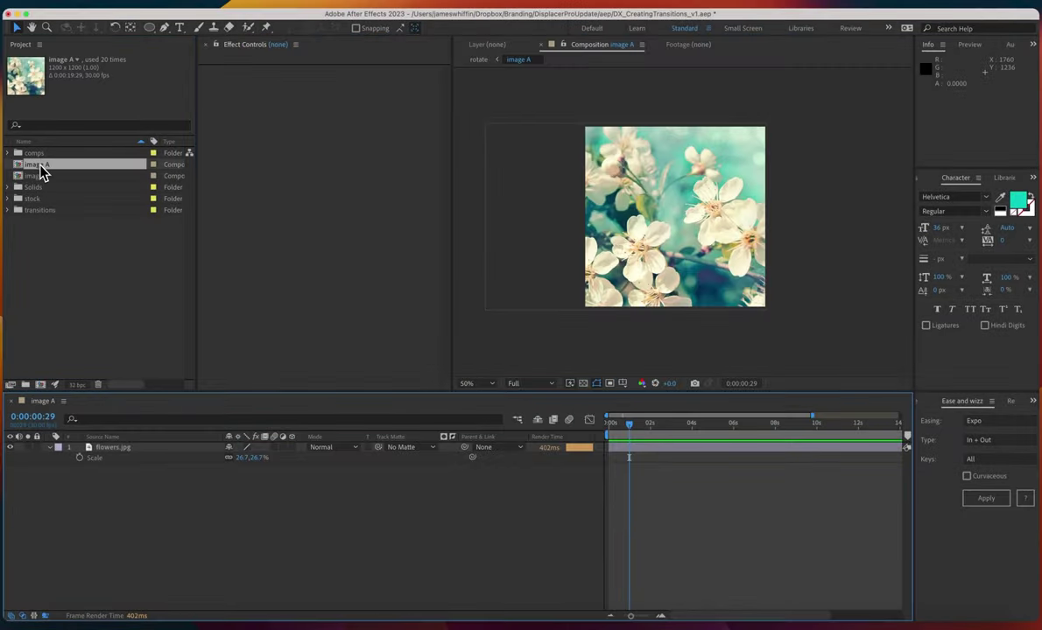
drag(48, 396, 40, 384)
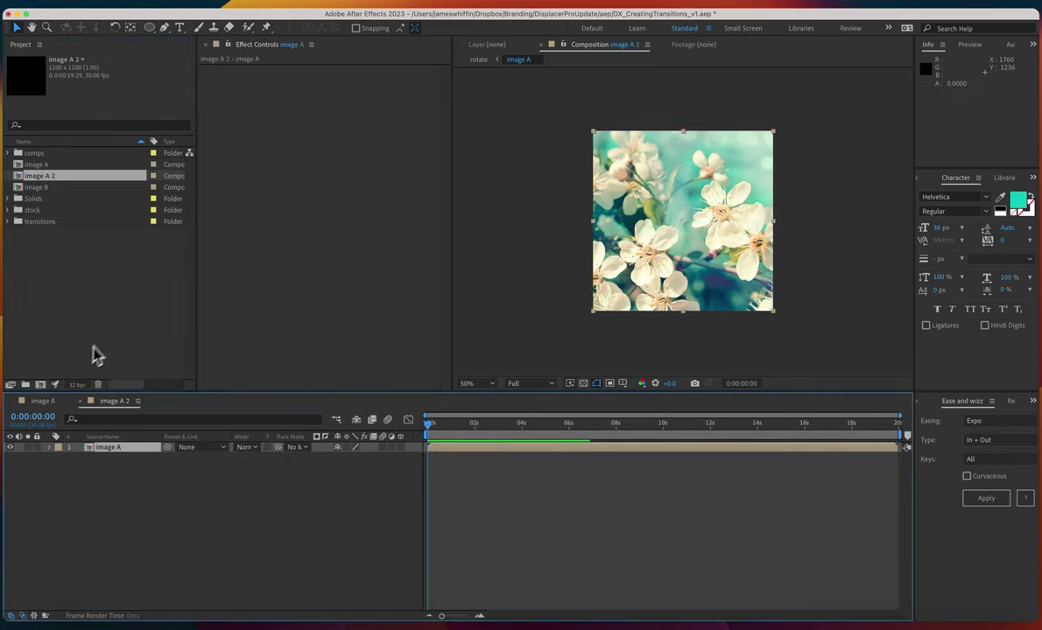
key(Return)
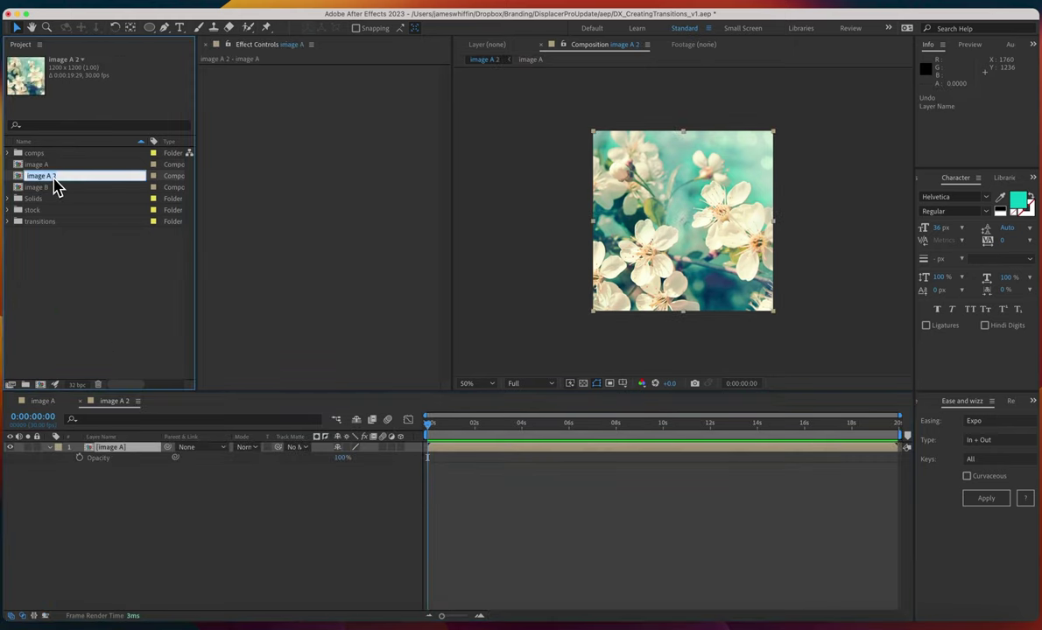
text(translate)
key(Return)
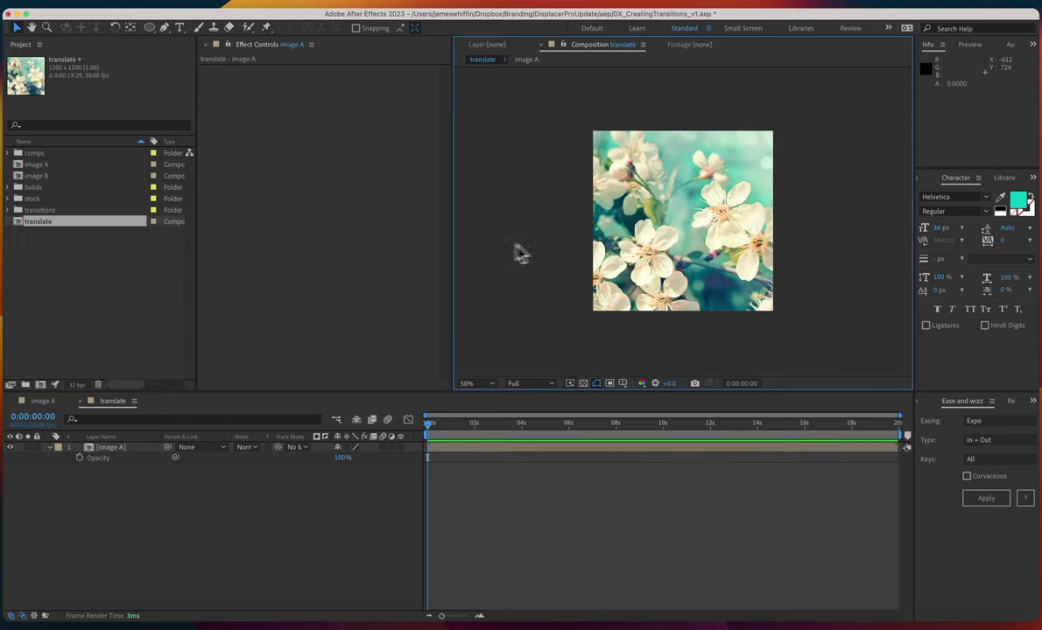
Step: Add a white solid above image A and apply the Gradient Ramp effect to it
key(super+y)
key(Return)
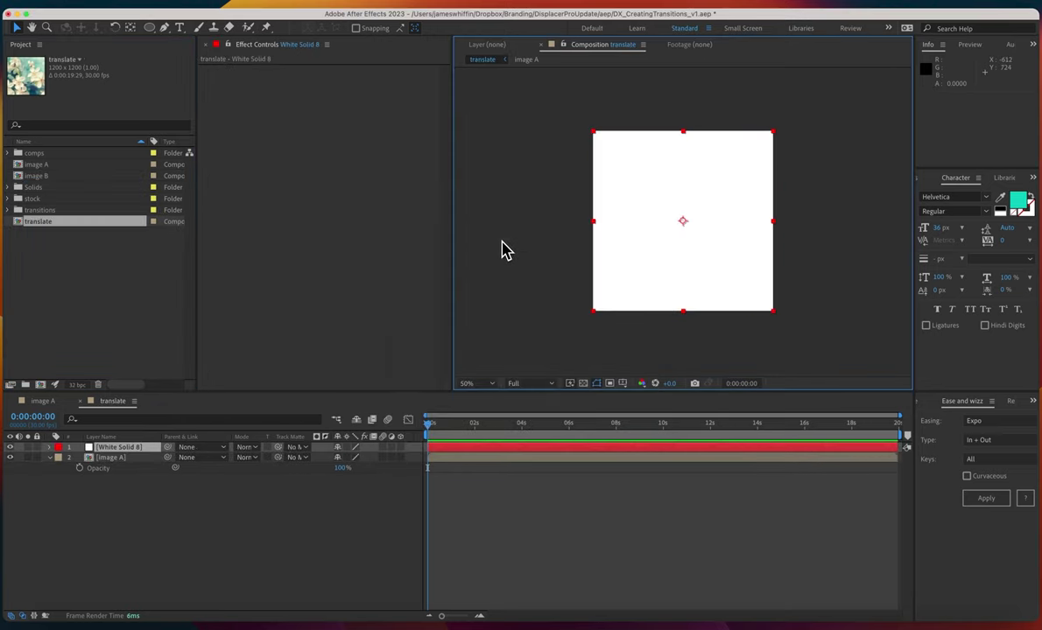
key(ctrl+space)
text(ramp)
key(Escape)
Step: Apply the Posterize effect to the white solid after its Gradient Ramp
key(ctrl+space)
text(posti)
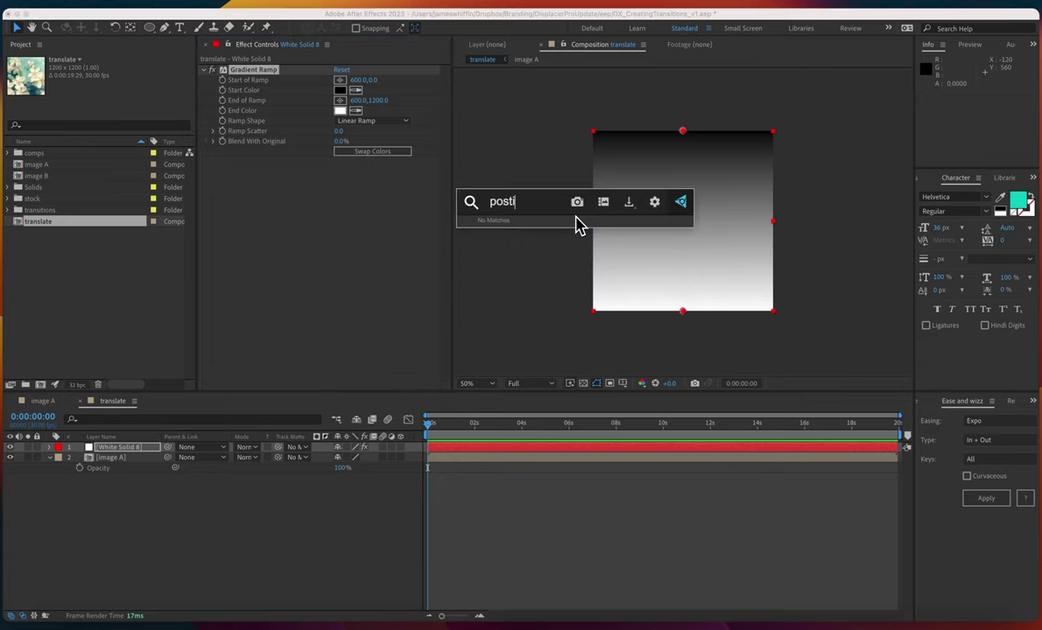
key(BackSpace)
text(e)
key(Return)
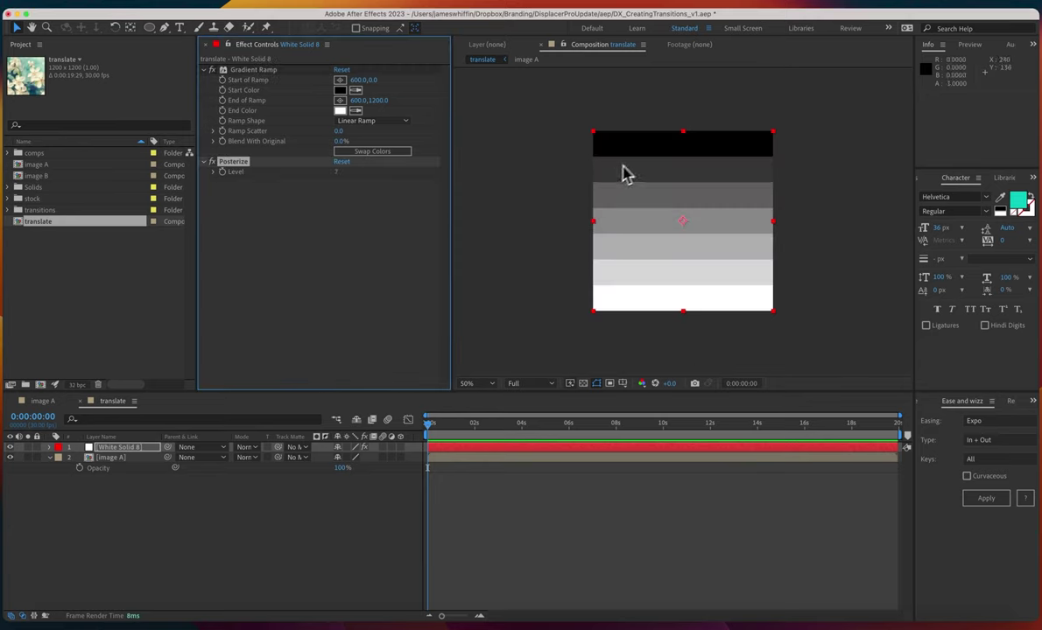
Step: Rename the posterized gradient solid layer to map
scroll(650, 289, up, 1)
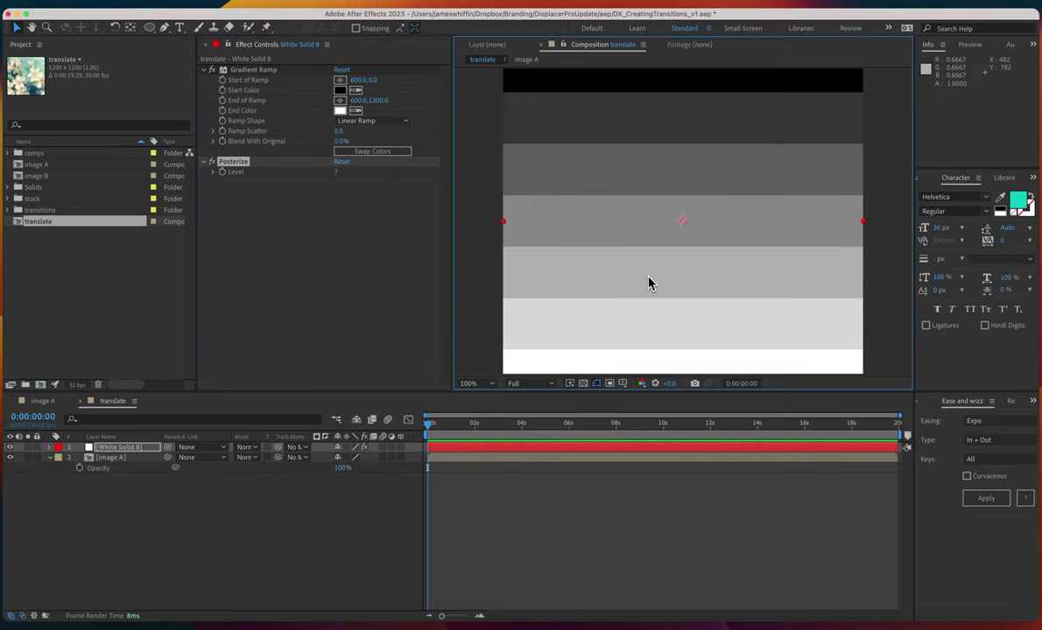
drag(648, 281, 678, 266)
scroll(658, 282, down, 1)
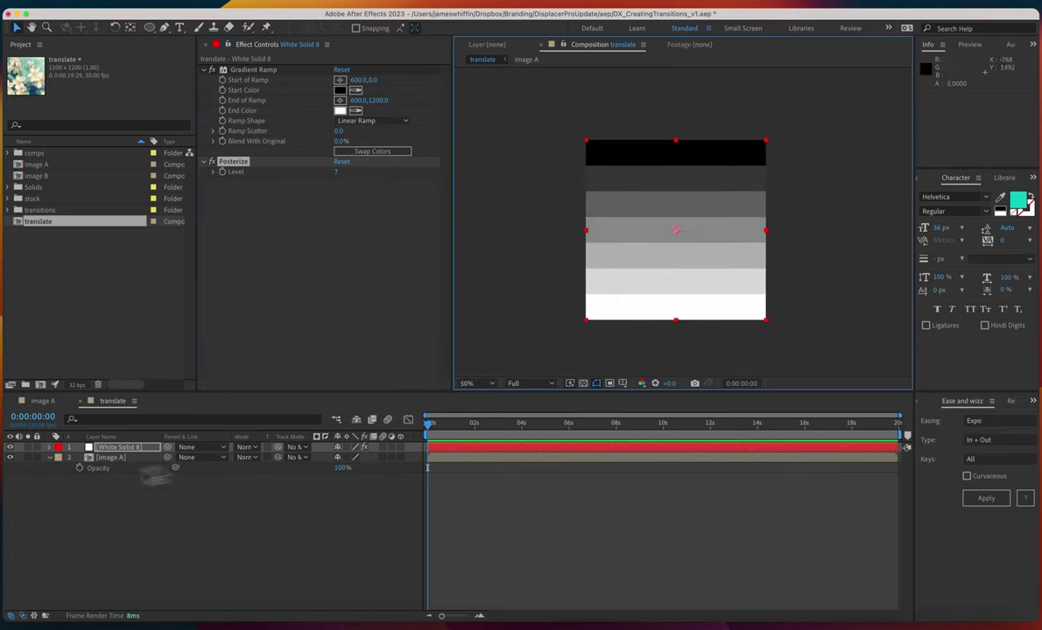
click(111, 449)
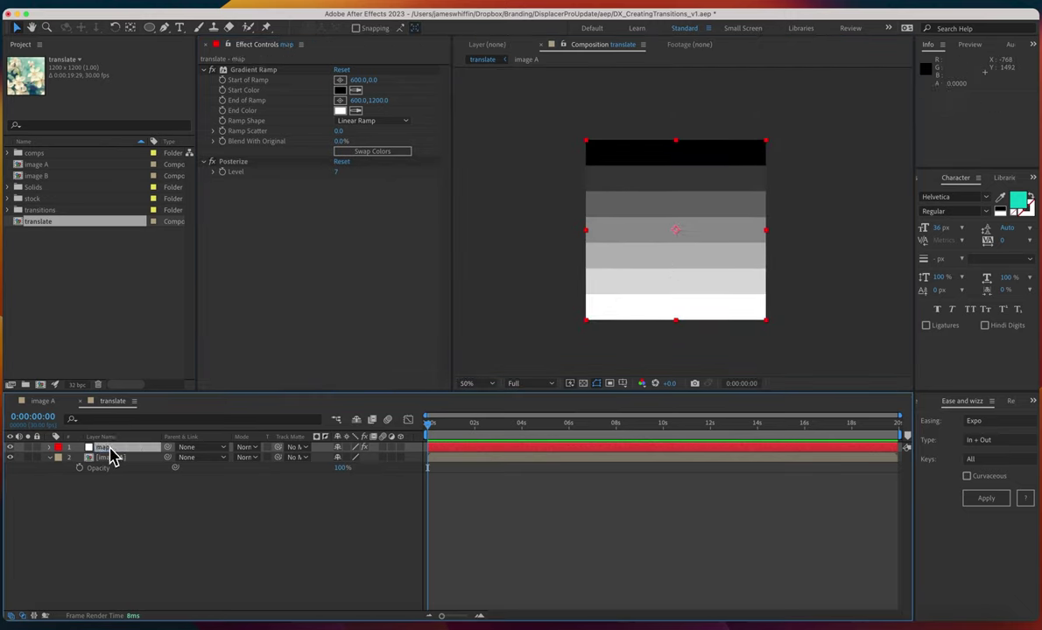
Step: Hide the map layer and apply the Displacer Pro effect to the image A layer
click(110, 458)
key(ctrl+space)
text(displa)
key(Return)
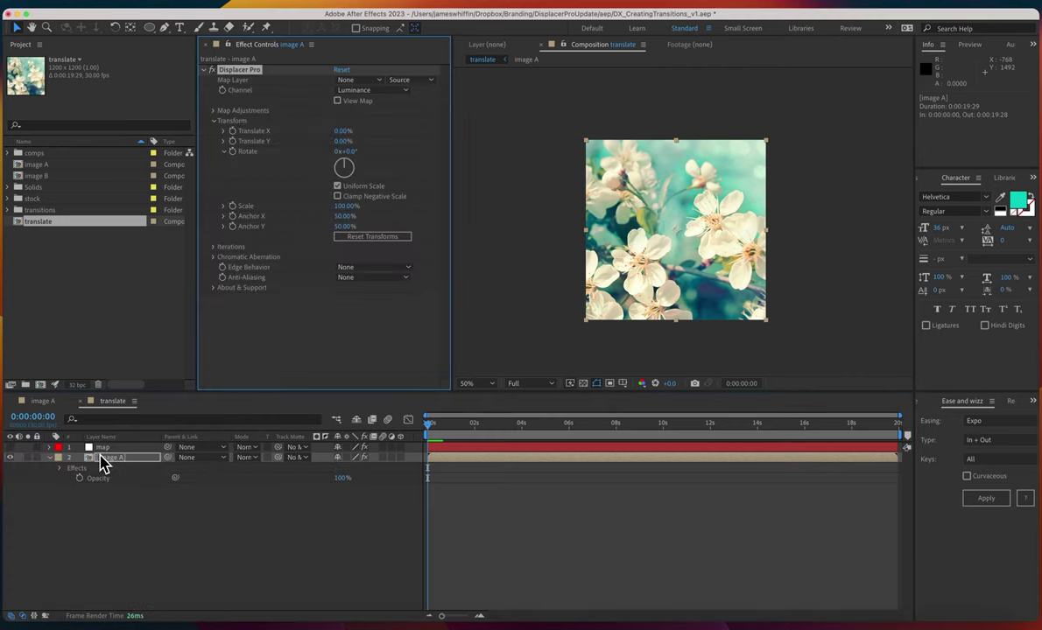
Step: Set Displacer Pro's Map Layer to map with Effects & Masks as its source, checking it with View Map
click(376, 81)
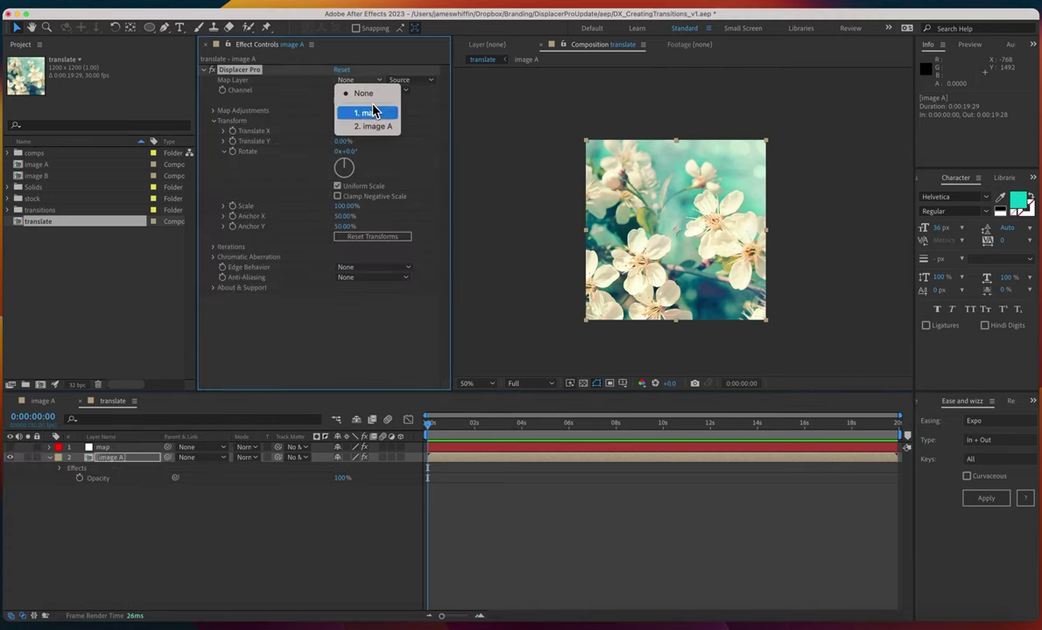
click(374, 111)
click(339, 100)
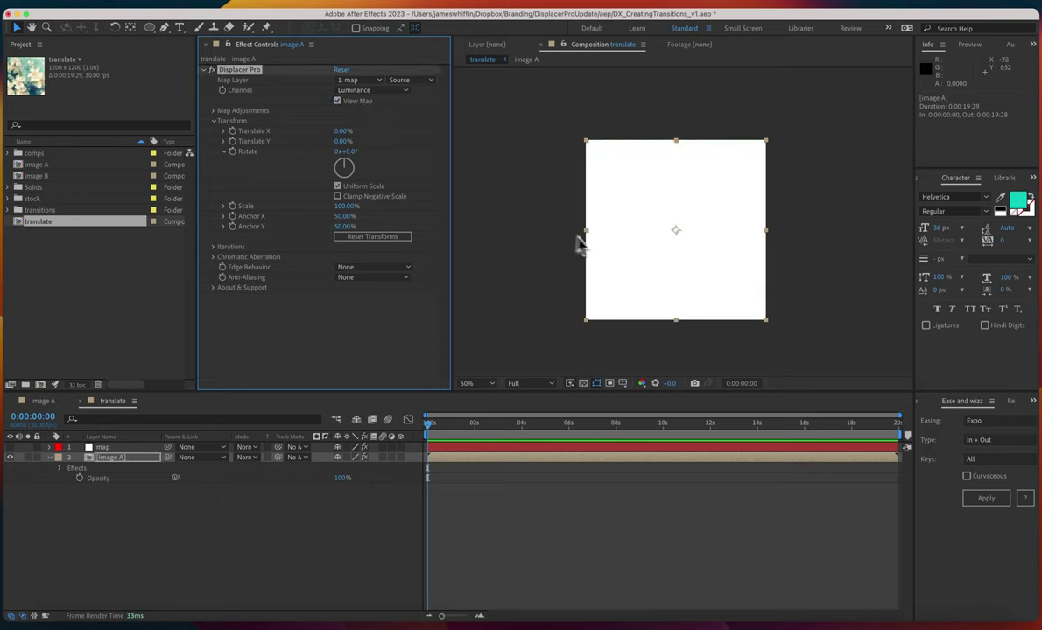
key(period)
click(407, 79)
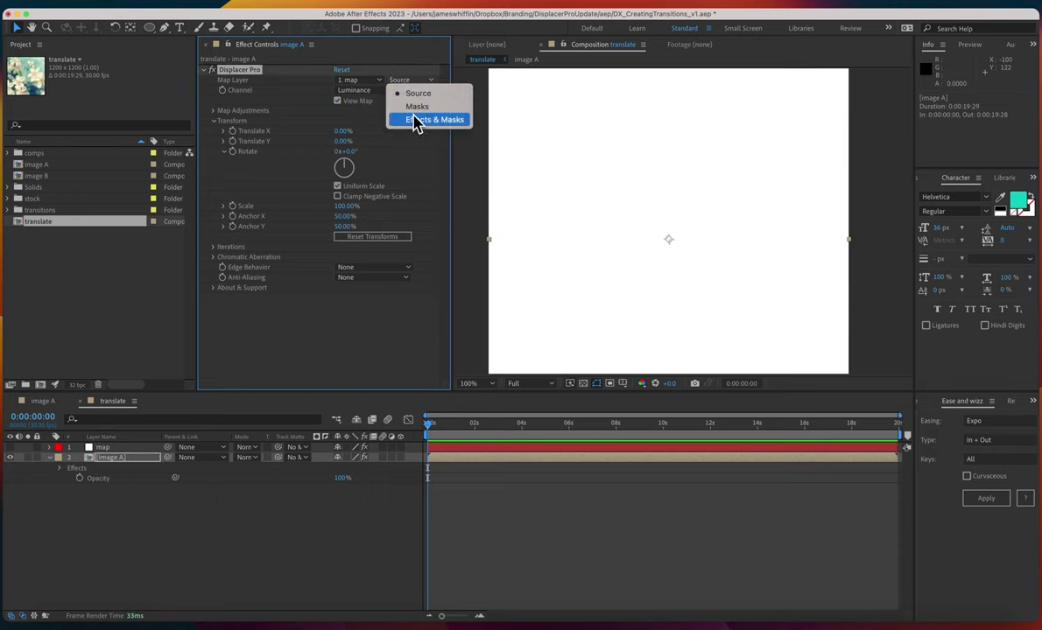
click(418, 120)
key(comma)
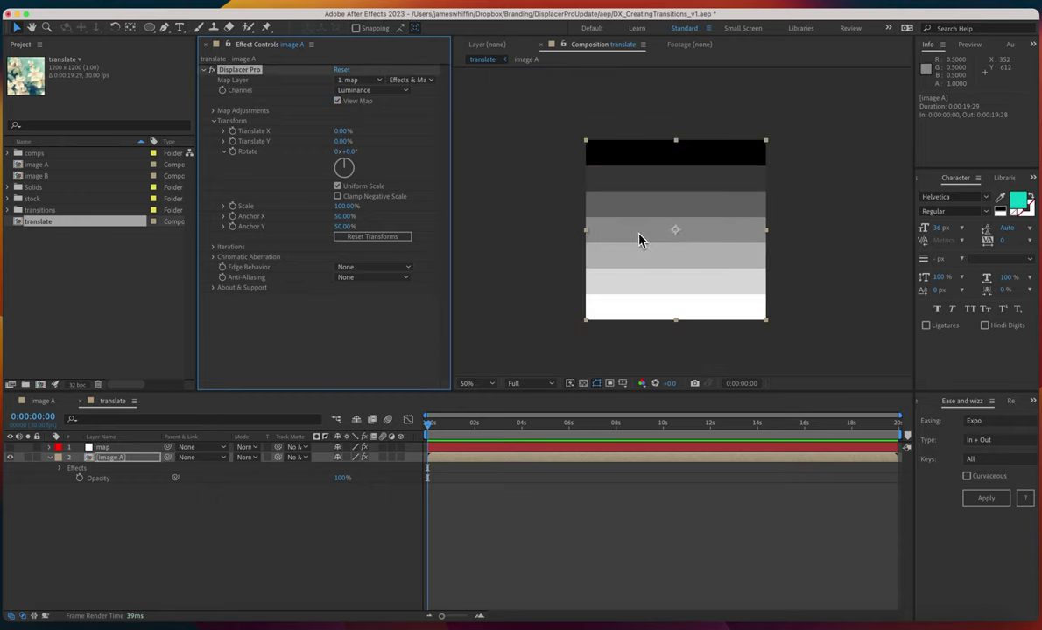
click(337, 101)
Step: Try a Translate Y of 45% on image A, show the Map Adjustments, and compare the result with the map
drag(343, 141, 376, 145)
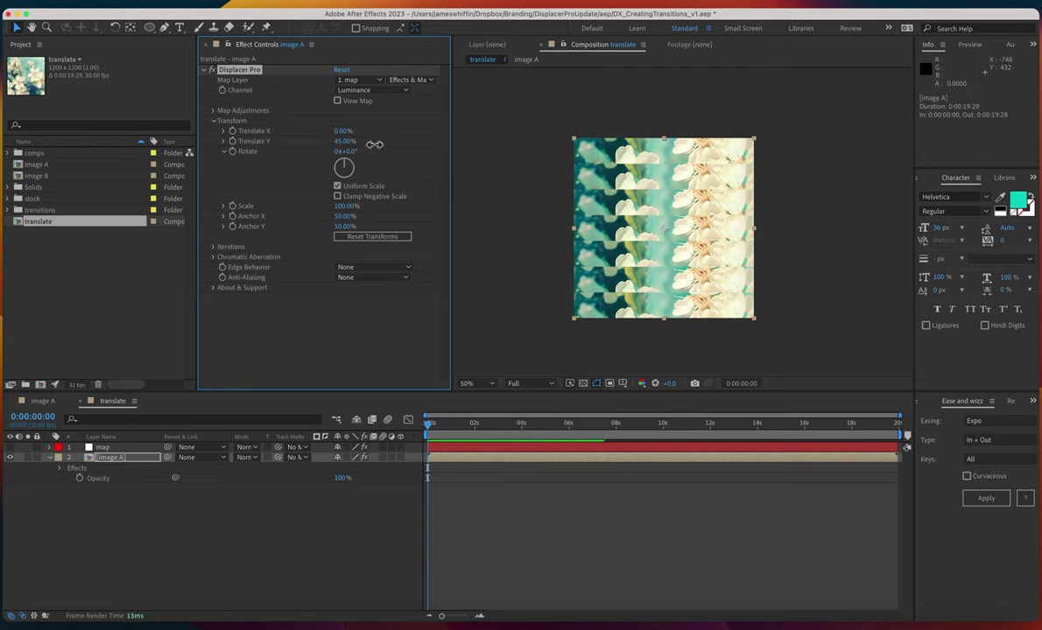
click(213, 111)
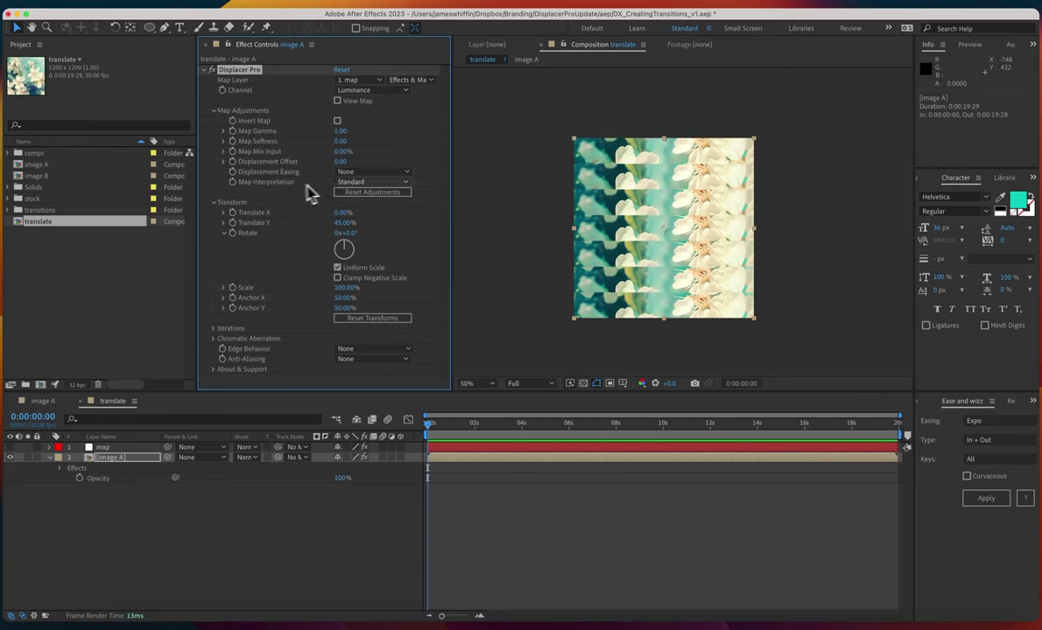
click(337, 100)
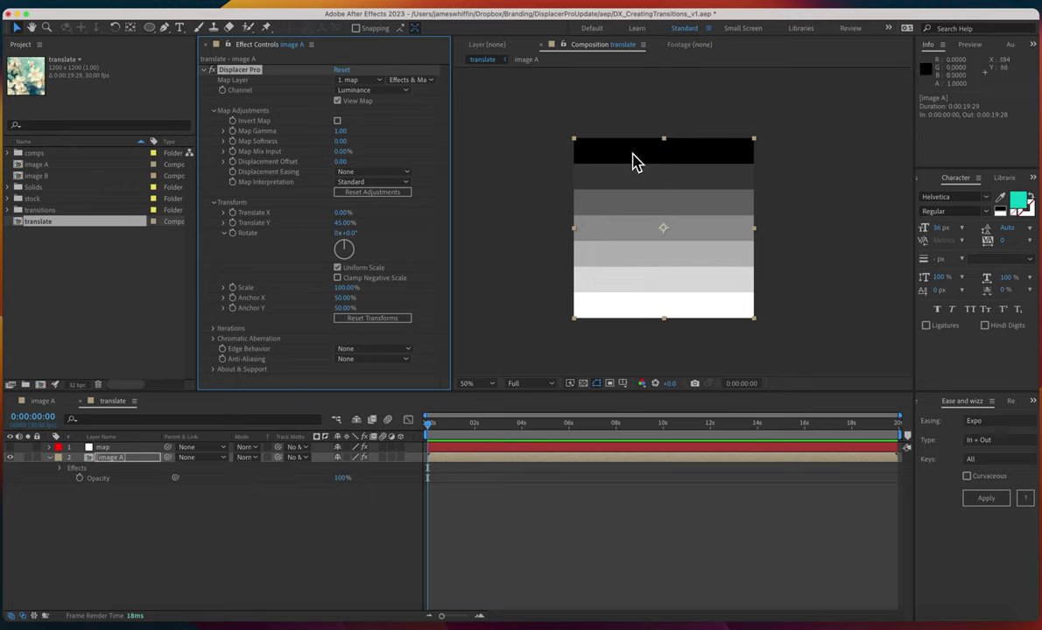
click(338, 101)
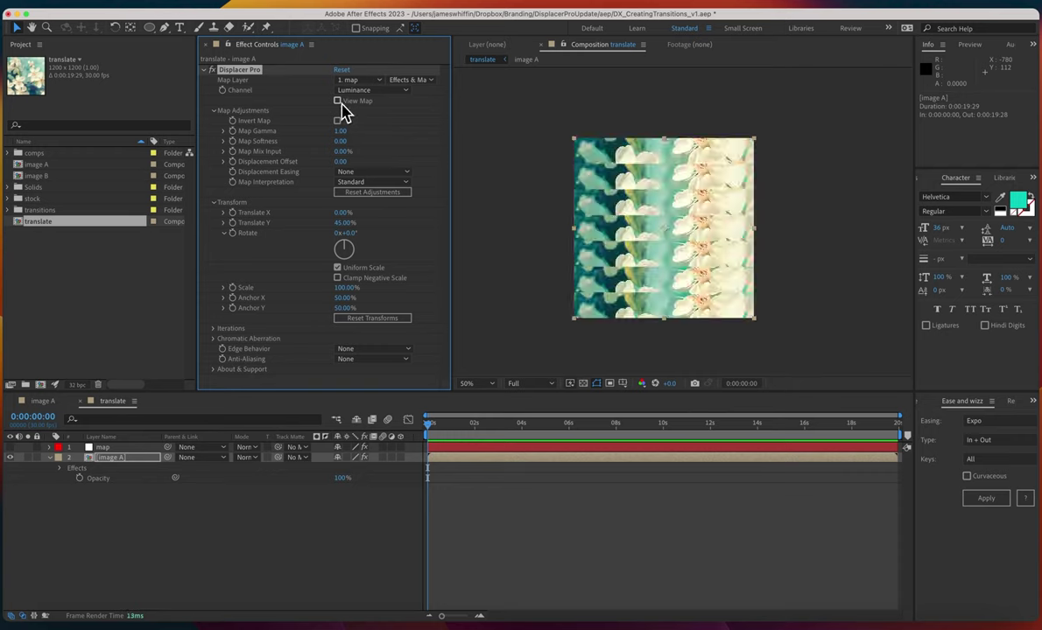
Step: Set Displacer Pro's Map Interpretation to Legacy and Translate Y to -245%
drag(341, 222, 295, 225)
click(352, 183)
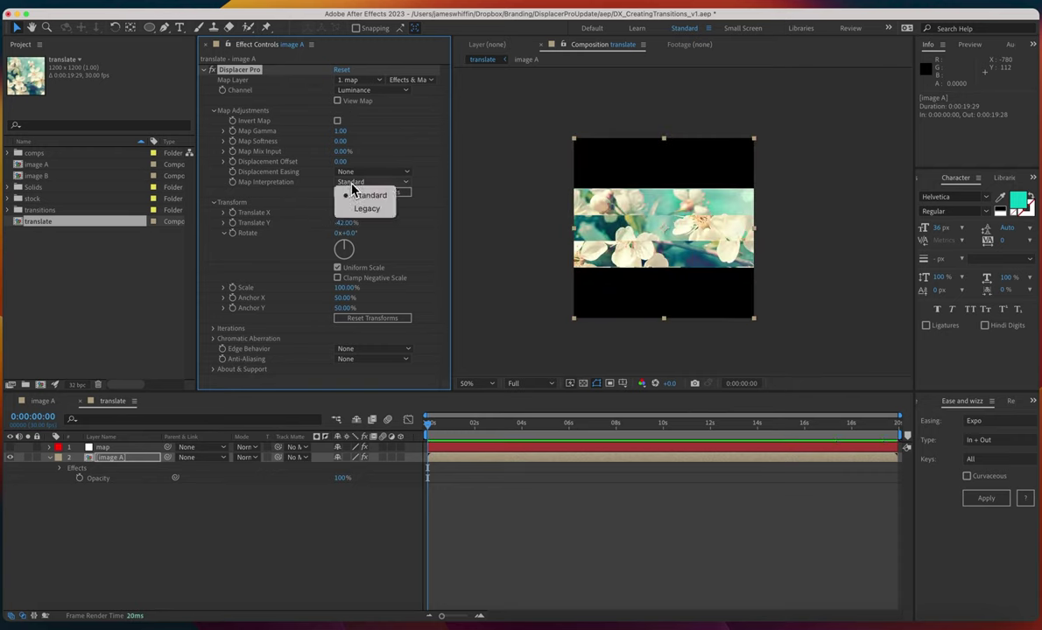
click(361, 212)
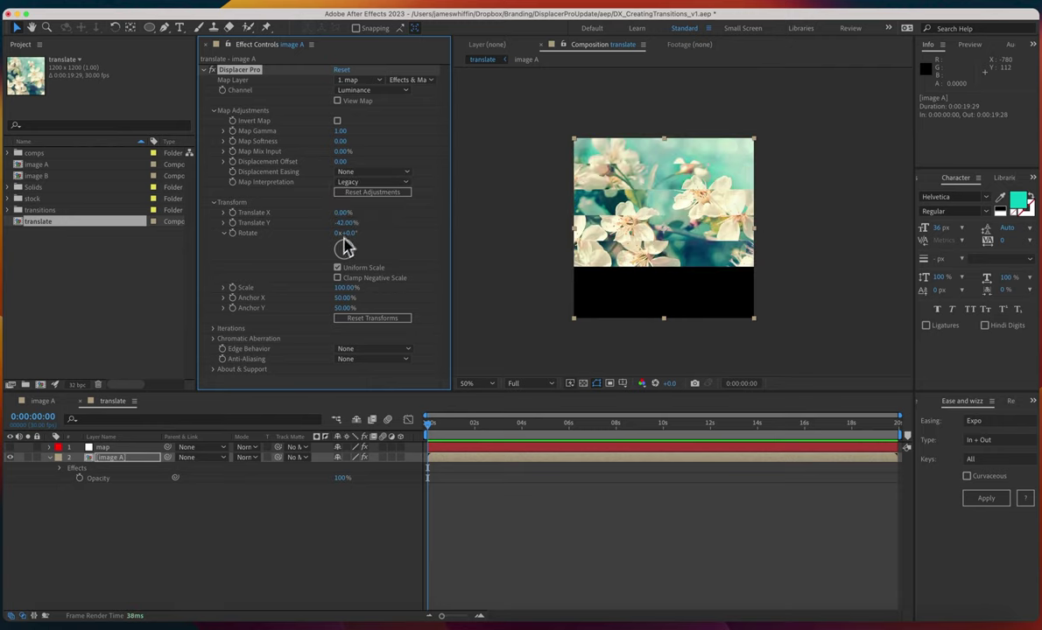
drag(341, 223, 317, 224)
Step: Keyframe Translate Y on image A from -478% at the start to -245% at 0:00:02:13
key(=)
key(=)
key(=)
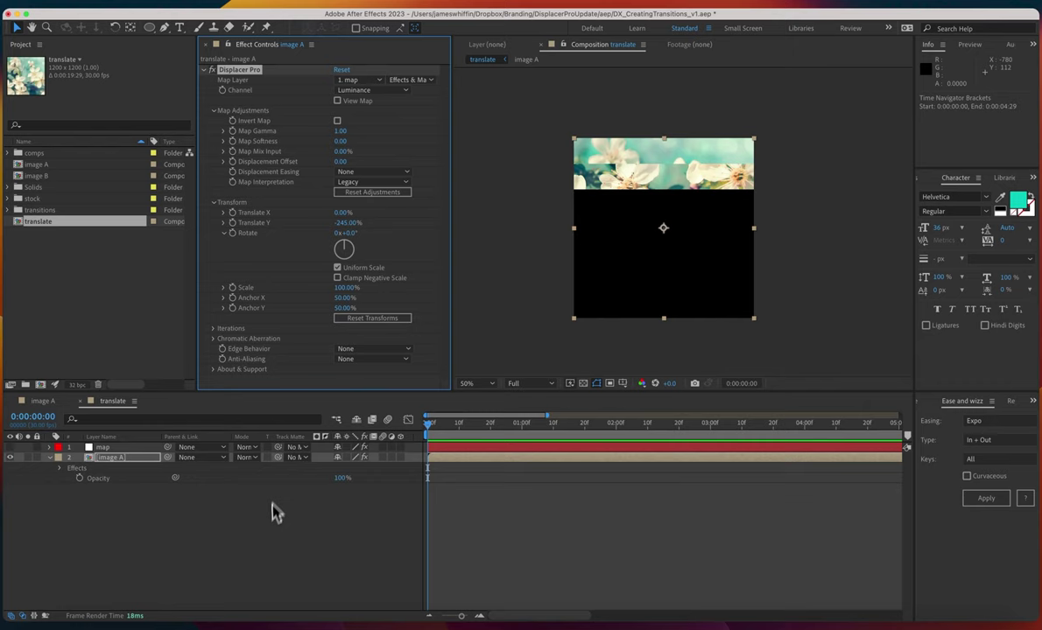
scroll(272, 511, down, 5)
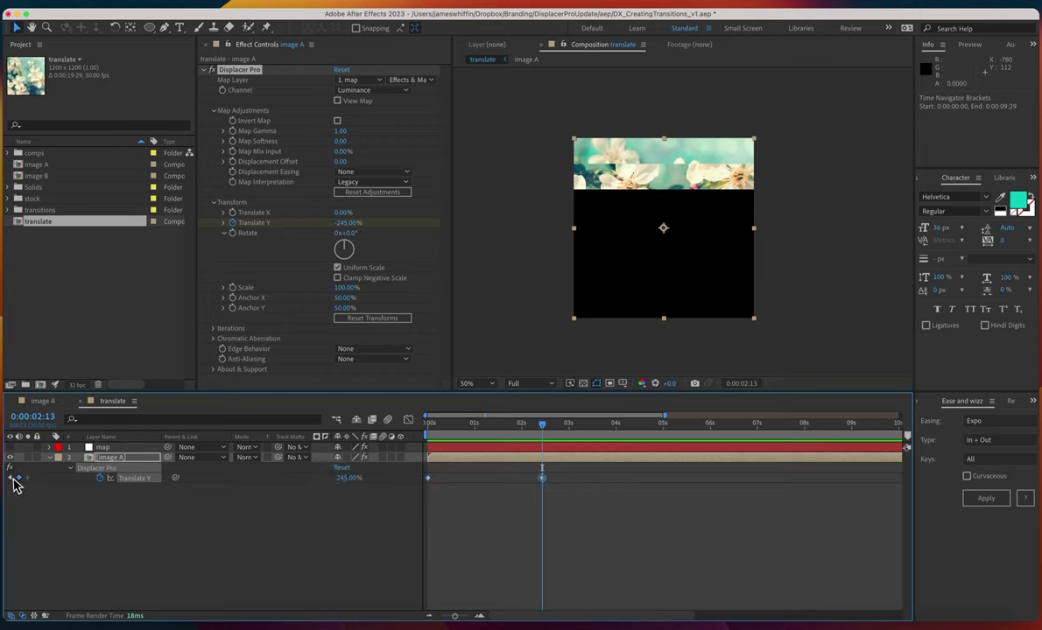
click(11, 478)
drag(348, 487, 202, 478)
Step: Solo the map layer and apply Levels with Output Black at about 0.0824 and Output White at about 0.9059
click(96, 449)
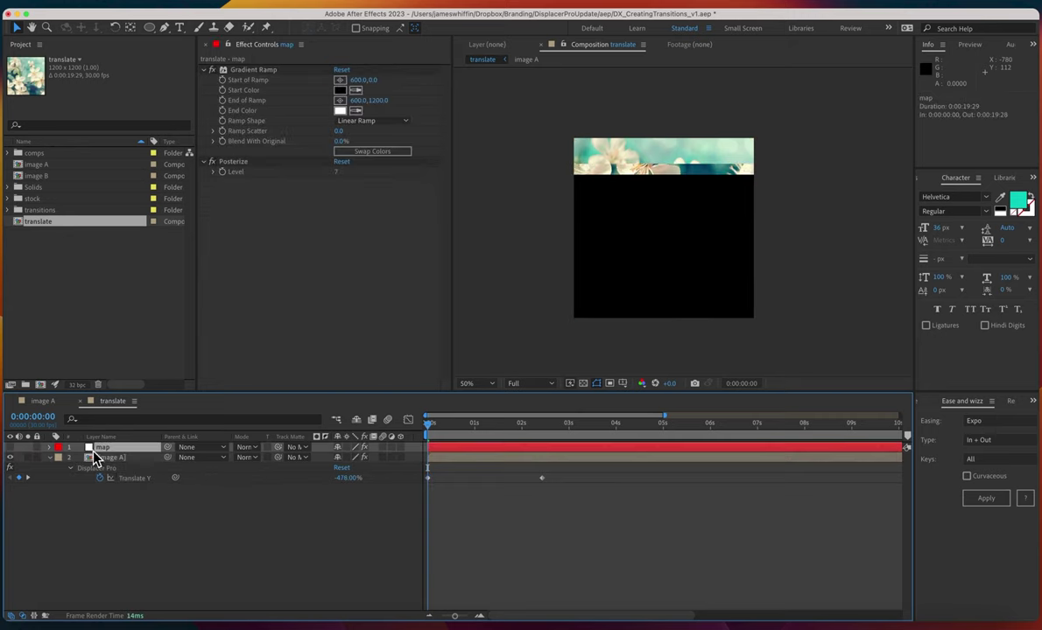
click(11, 447)
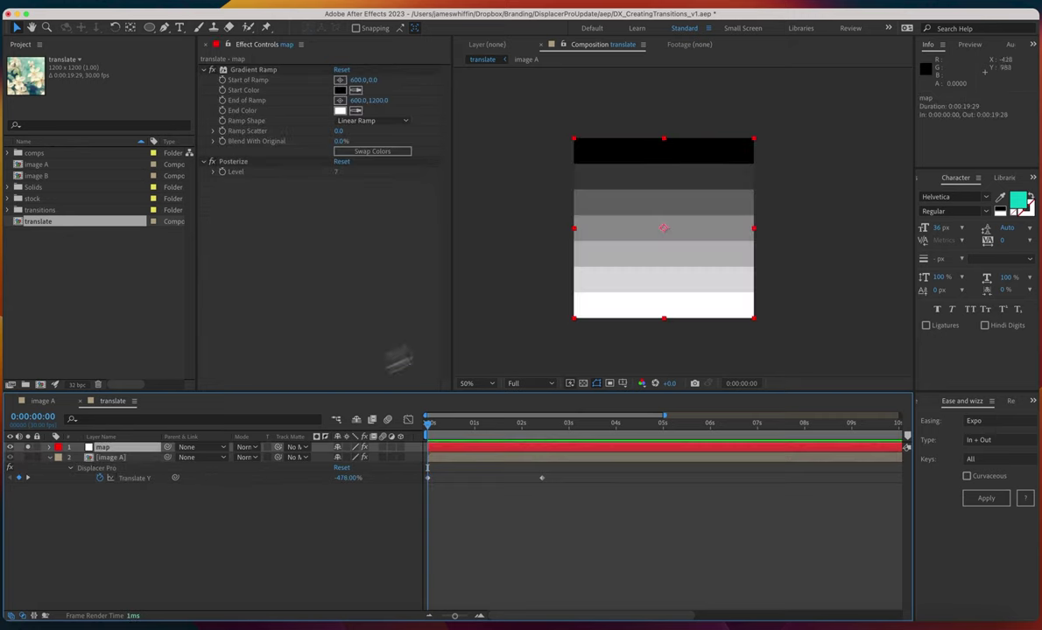
key(ctrl+space)
text(level)
key(Return)
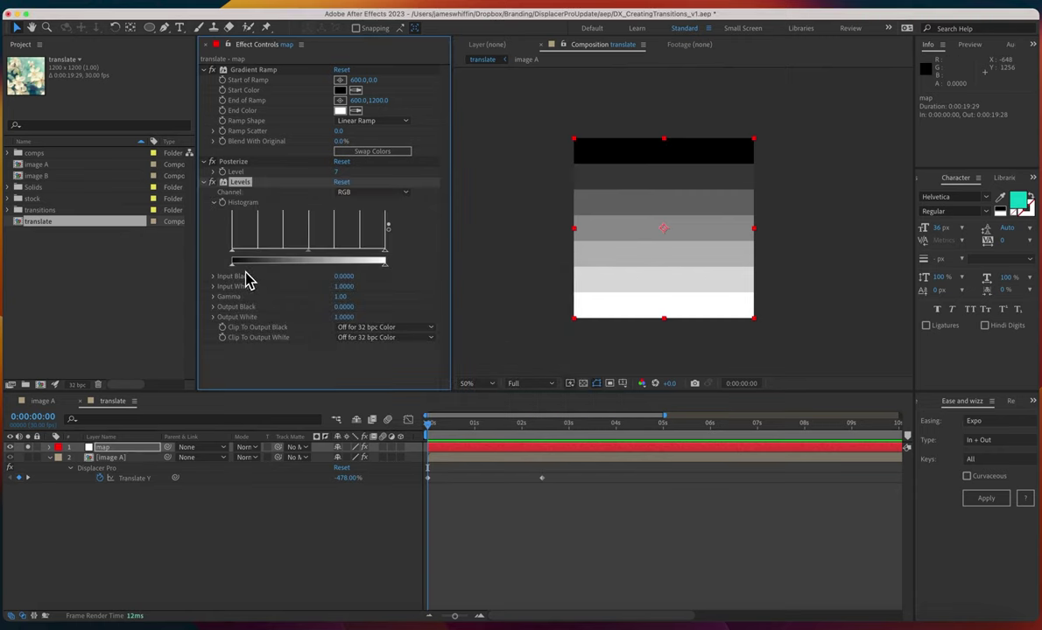
drag(233, 265, 245, 266)
drag(384, 264, 372, 266)
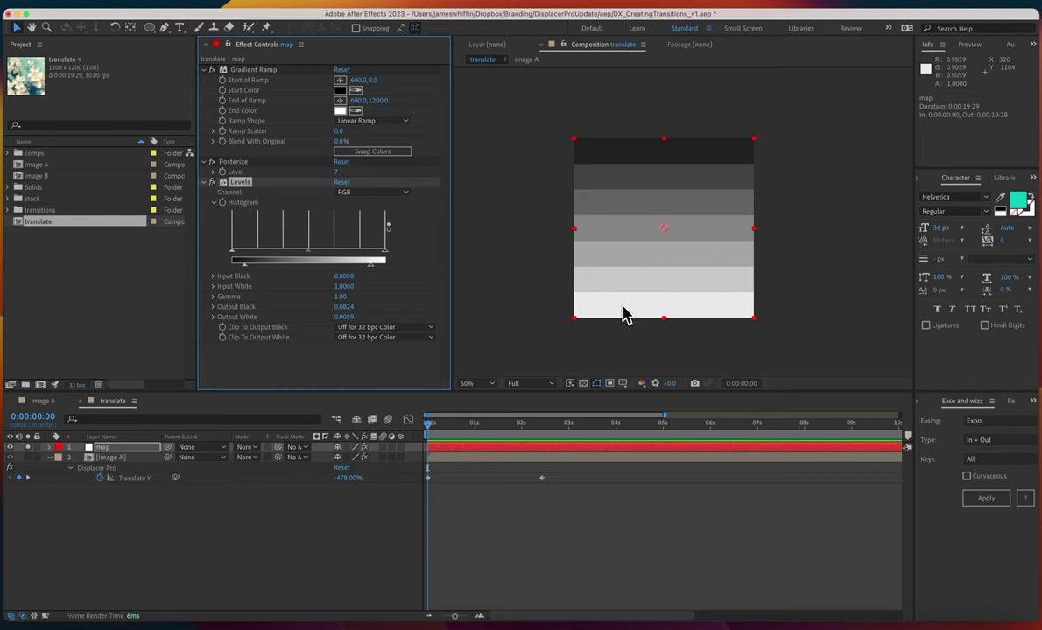
Step: Turn off solo and visibility on the map layer and raise its Levels Output Black to about 0.1020
click(10, 446)
click(147, 459)
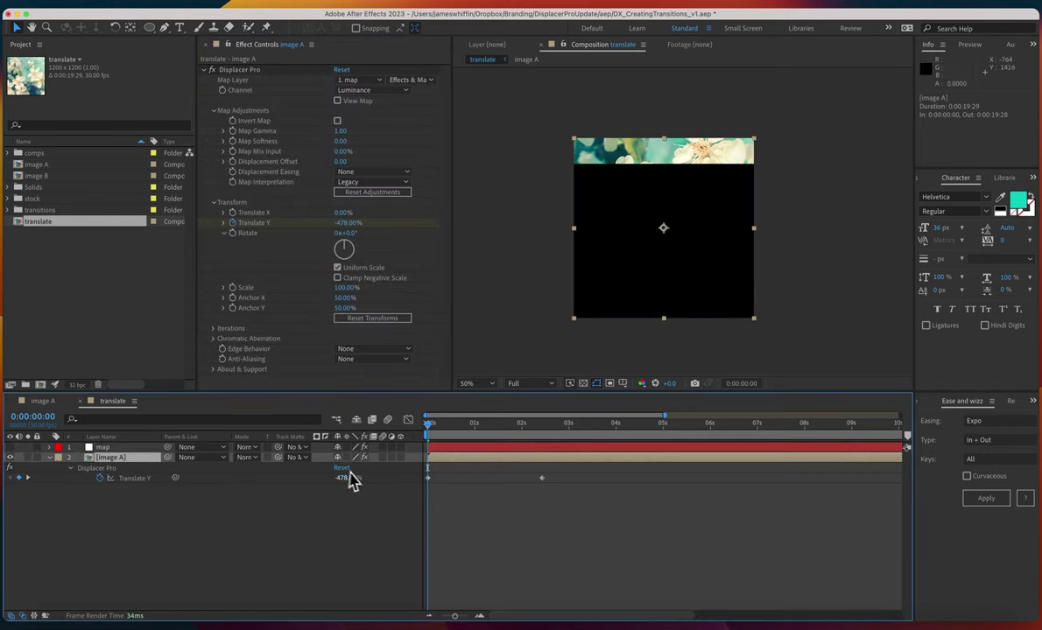
click(105, 447)
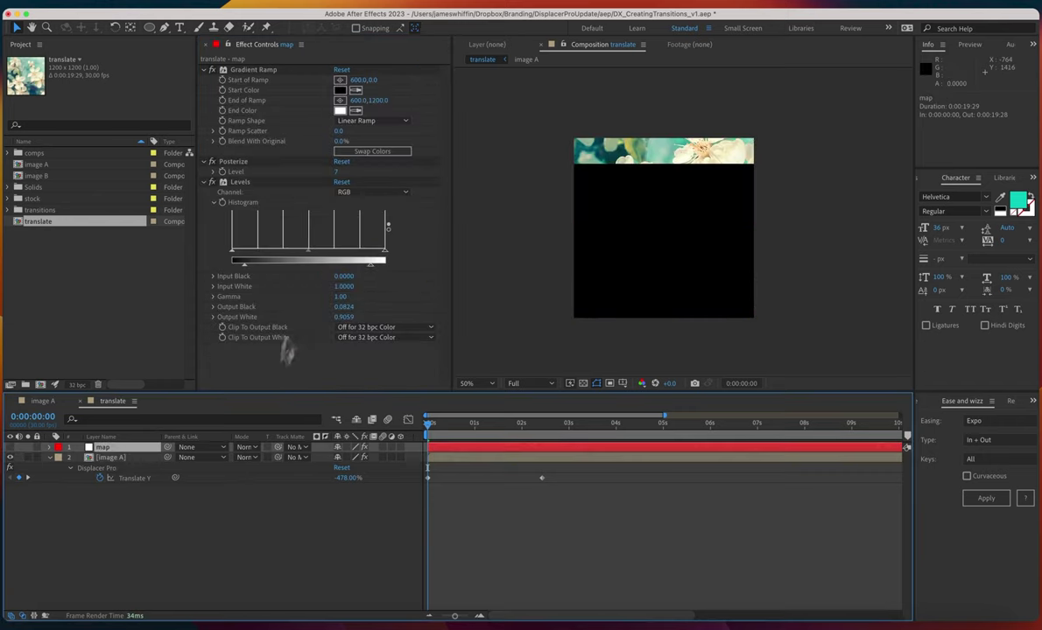
mouse_move(245, 264)
mouse_down()
mouse_move(260, 265)
mouse_move(248, 273)
mouse_up()
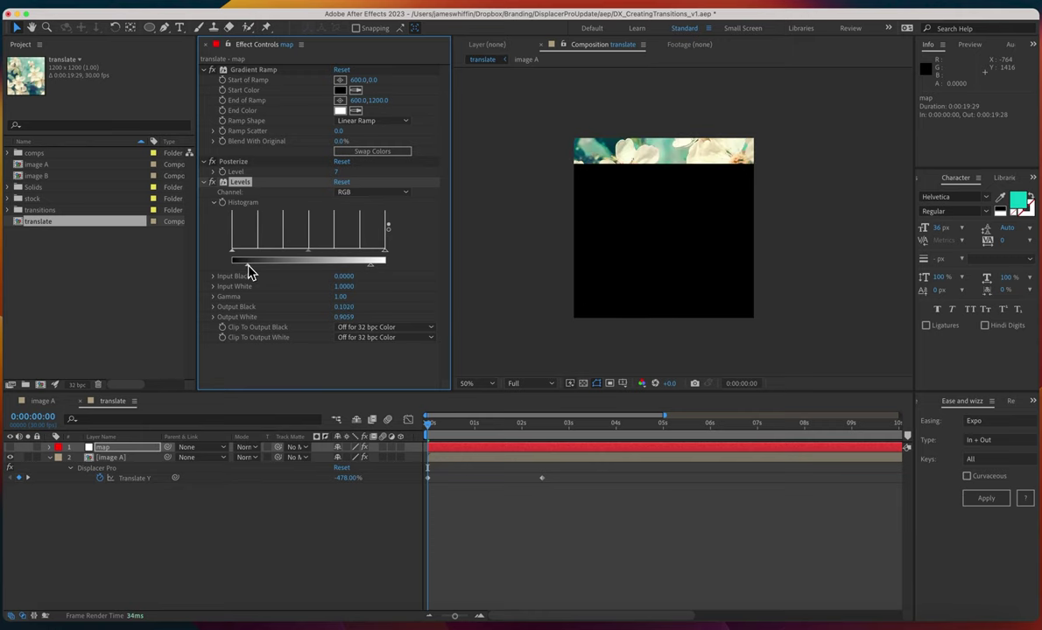
Step: Keyframe image A's Displacement Offset from 0.11 at the start to 0 at 0:00:02:13
click(137, 459)
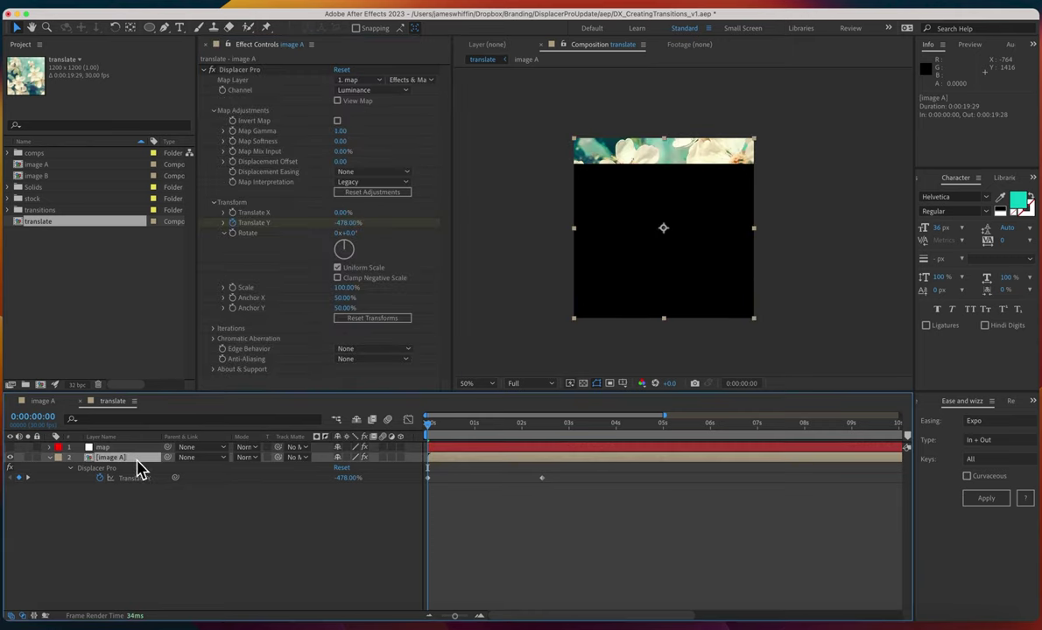
click(234, 163)
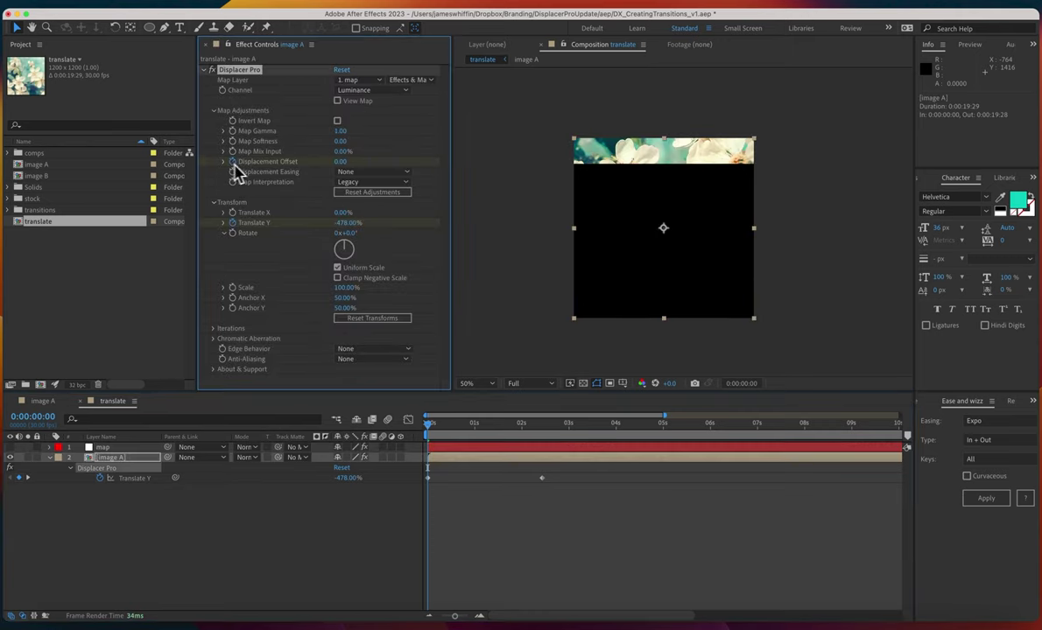
drag(345, 168, 402, 163)
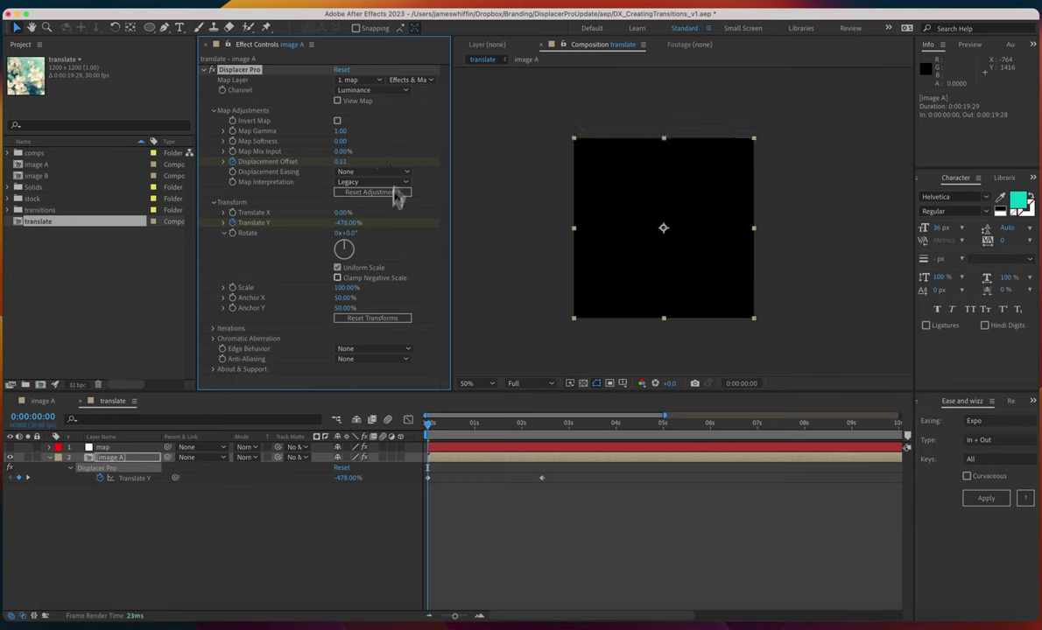
key(u)
key(k)
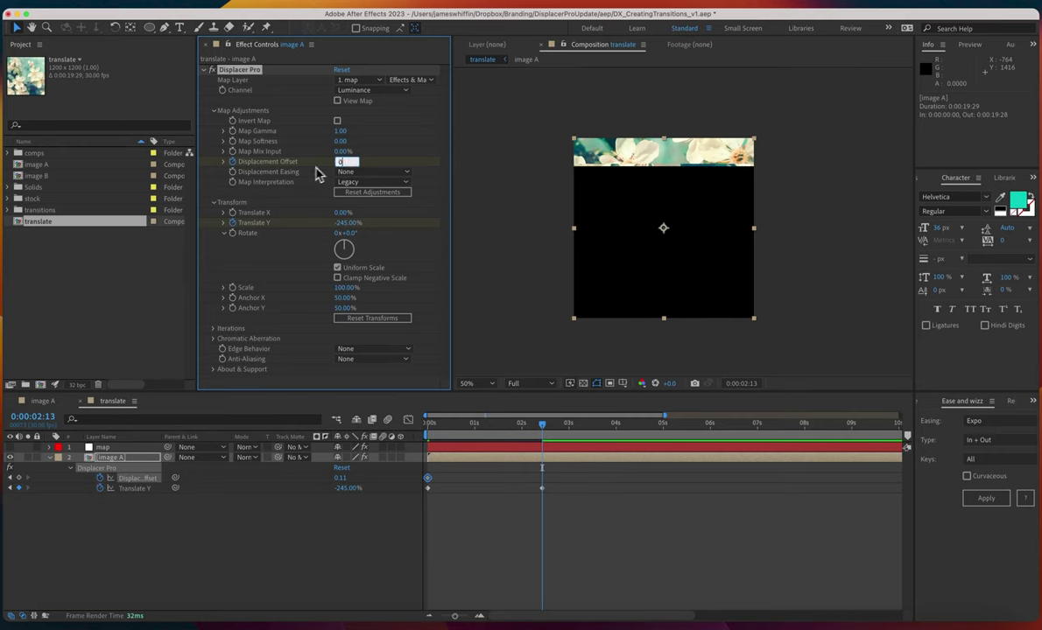
text(0)
key(Return)
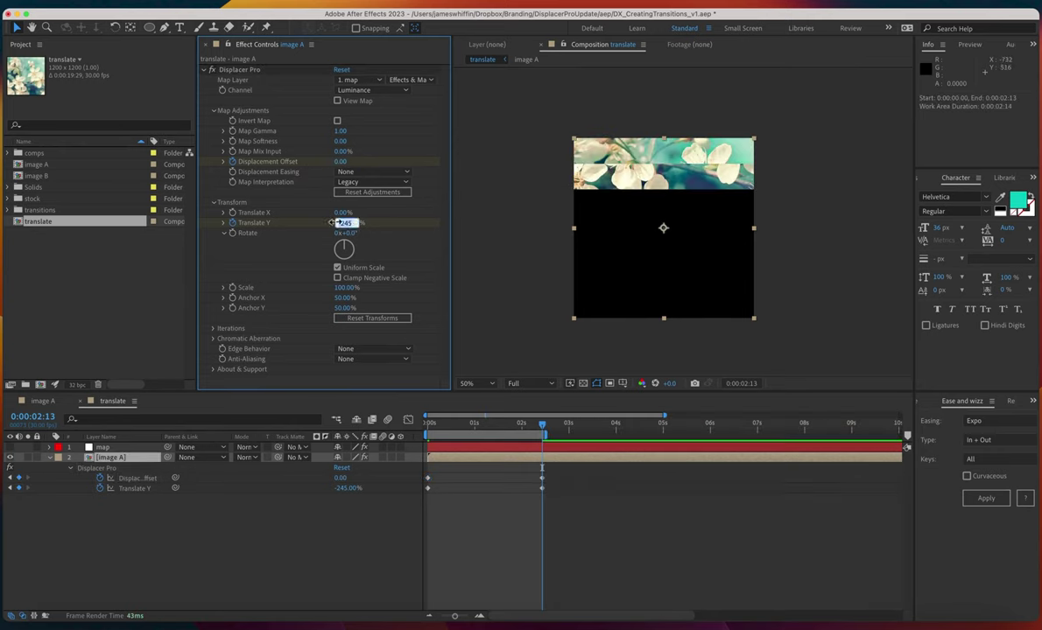
Step: Set image A's Translate Y keyframe at 0:00:02:13 to 0% and preview the motion
key(space)
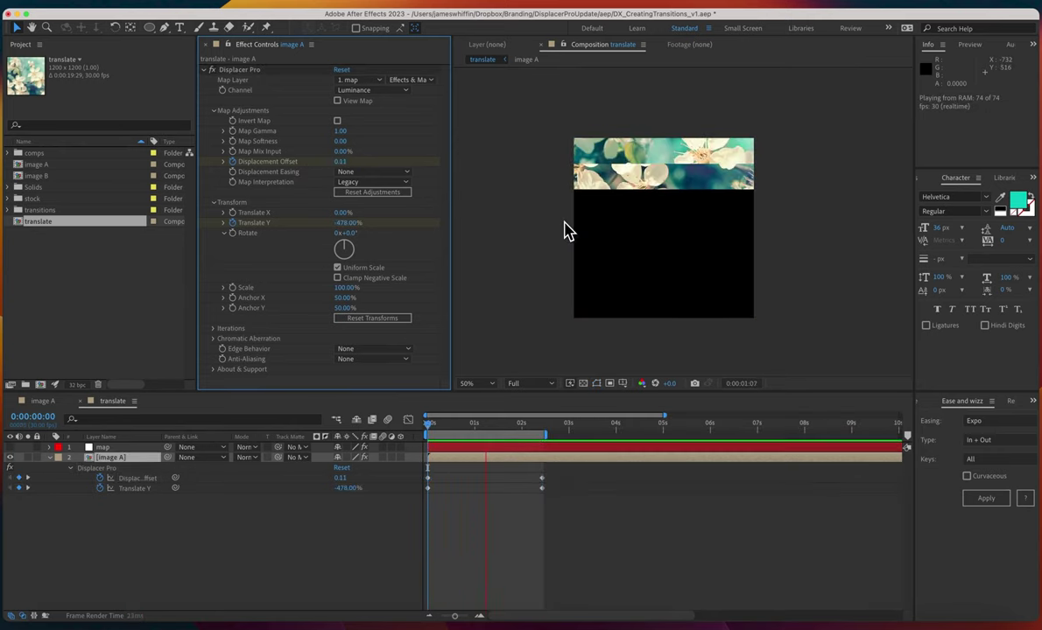
key(space)
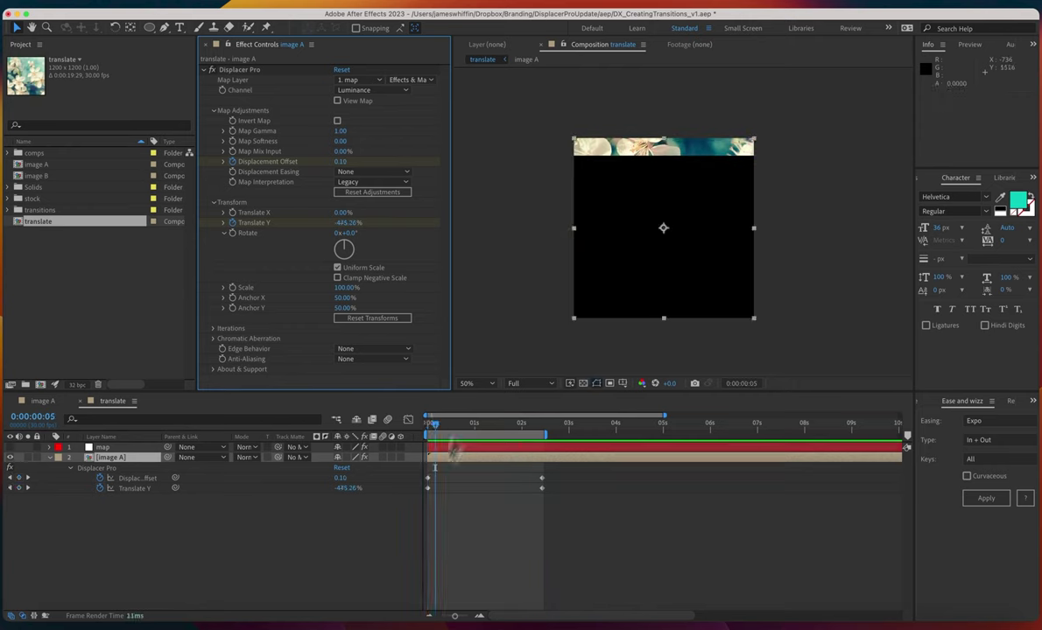
mouse_move(516, 429)
mouse_down()
mouse_move(525, 435)
mouse_move(515, 437)
mouse_move(530, 435)
mouse_up()
Step: Apply Ease and Wizz Expo In + Out easing to image A's Displacement Offset and Translate Y keyframes
drag(526, 474, 553, 492)
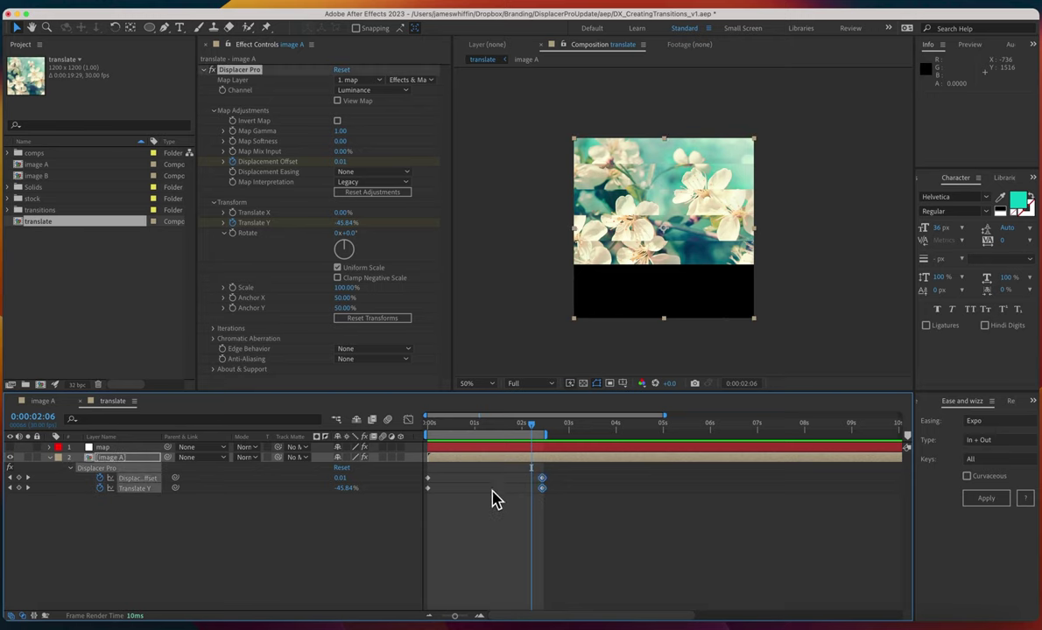
click(986, 498)
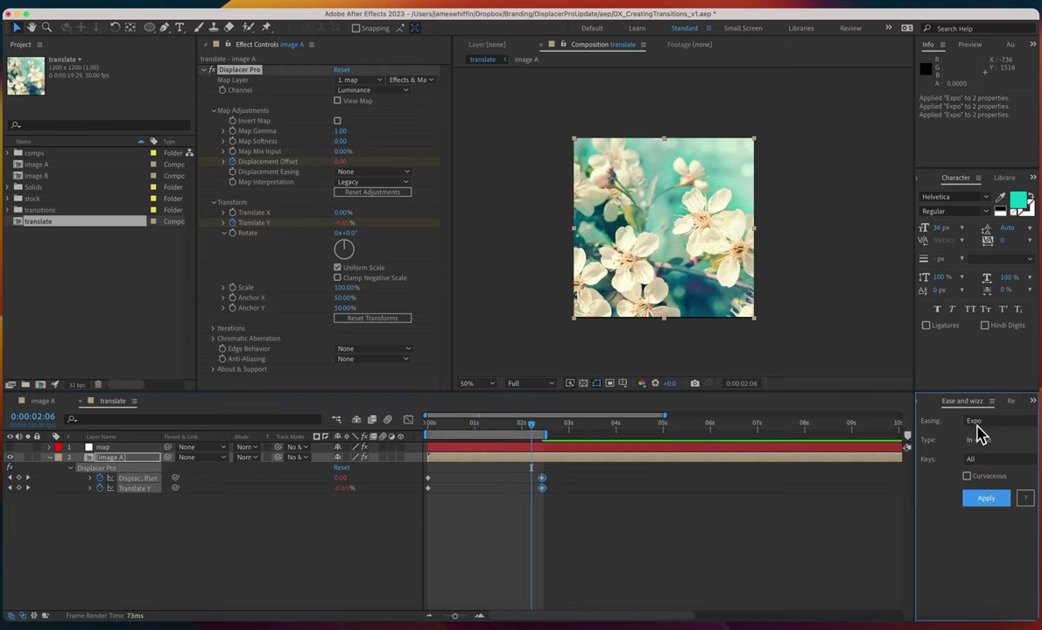
click(166, 552)
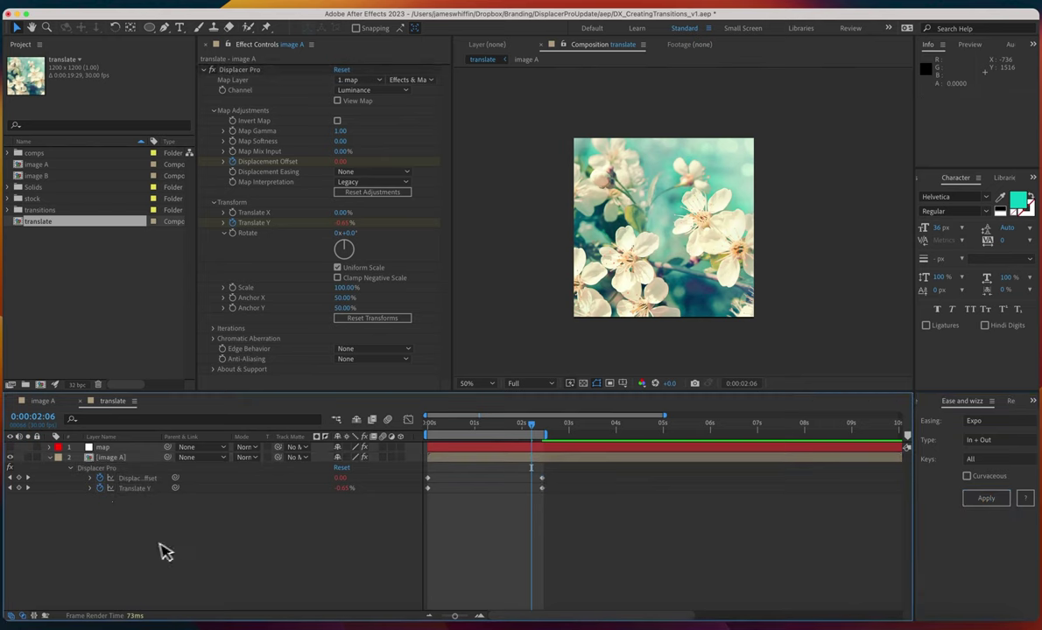
Step: Examine image A's eased Translate Y curve in the graph editor and preview the eased animation
click(91, 491)
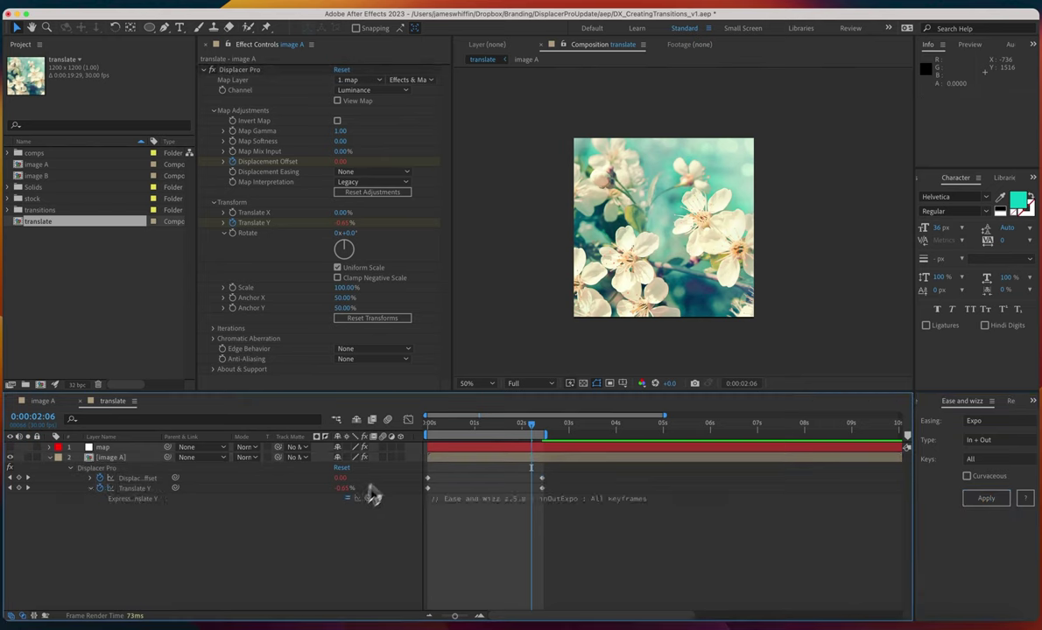
click(408, 420)
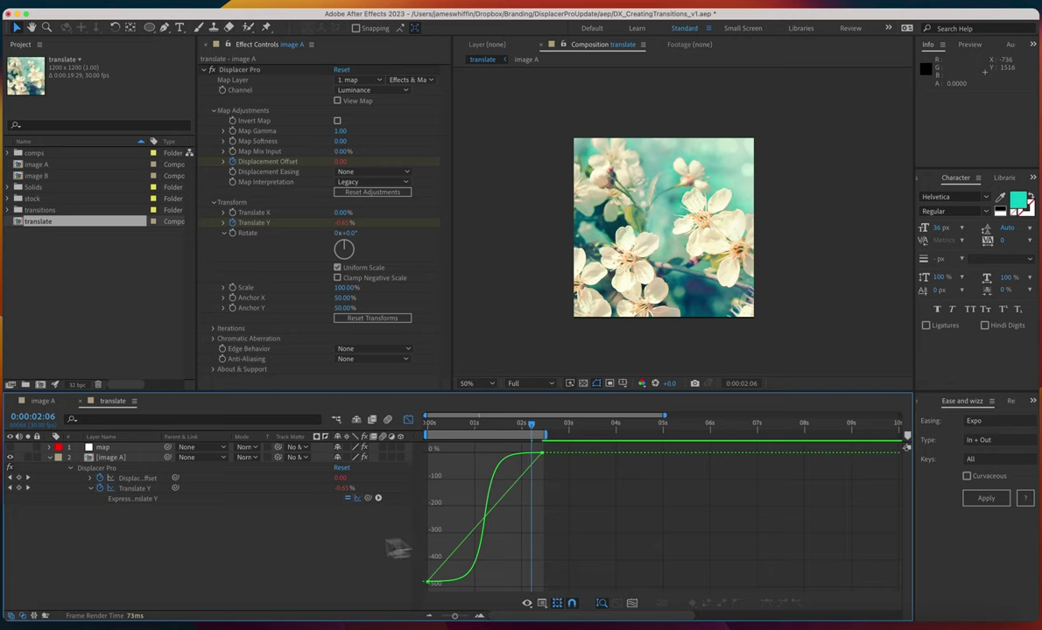
click(408, 419)
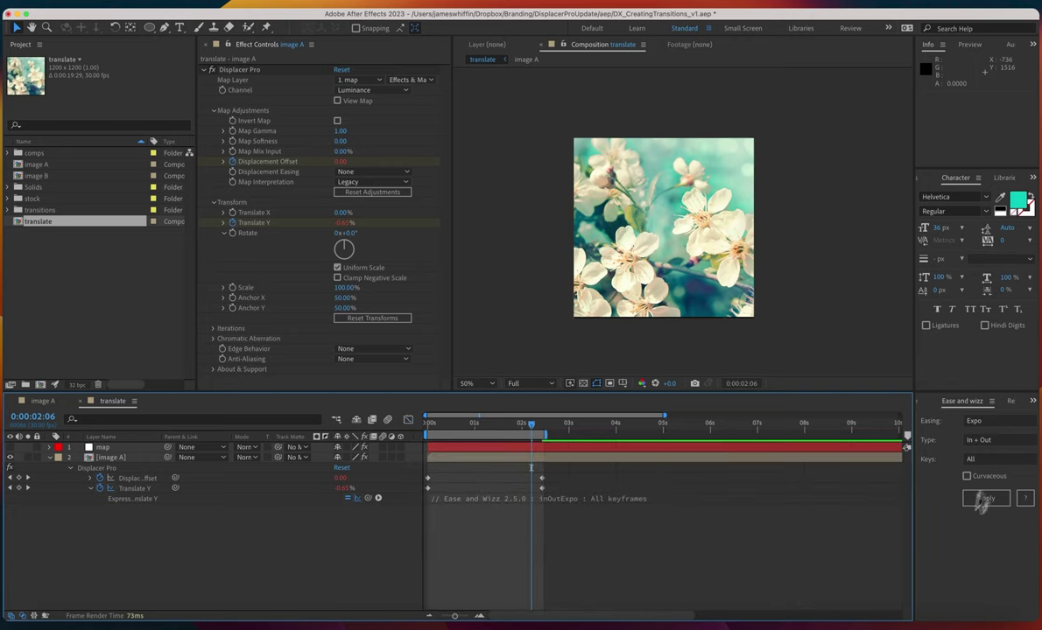
key(space)
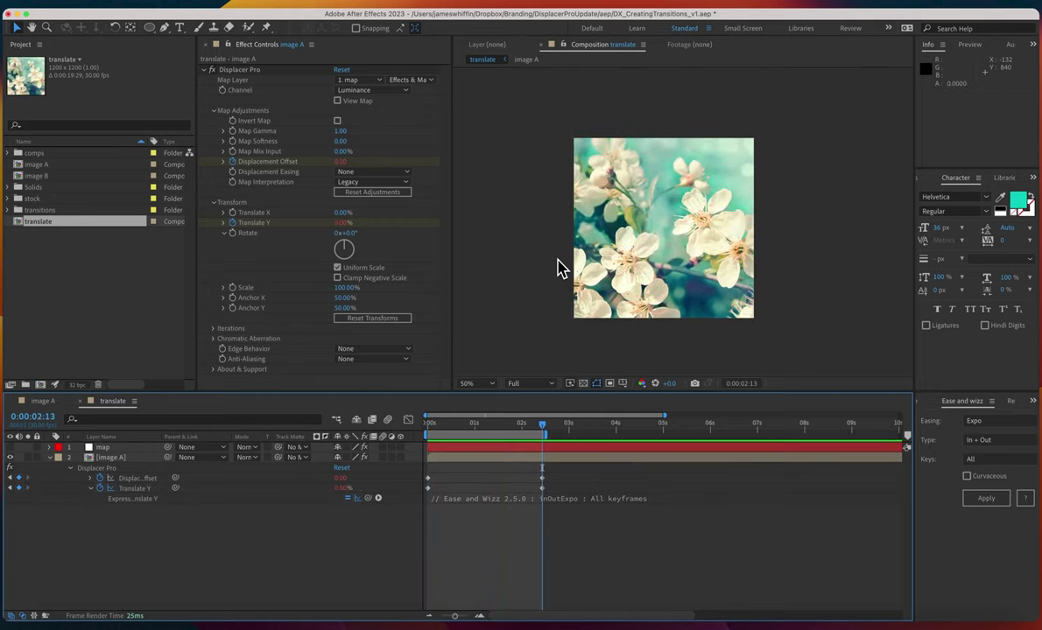
Step: Duplicate the image A layer, hide the upper copy and replace the lower copy's source with image B
drag(99, 478, 118, 463)
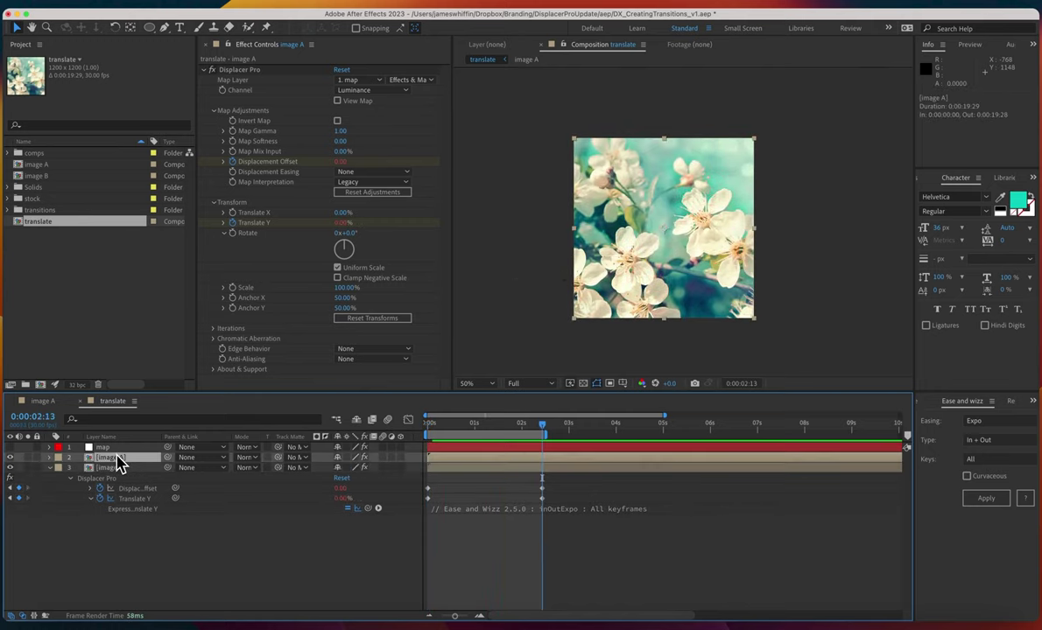
click(121, 470)
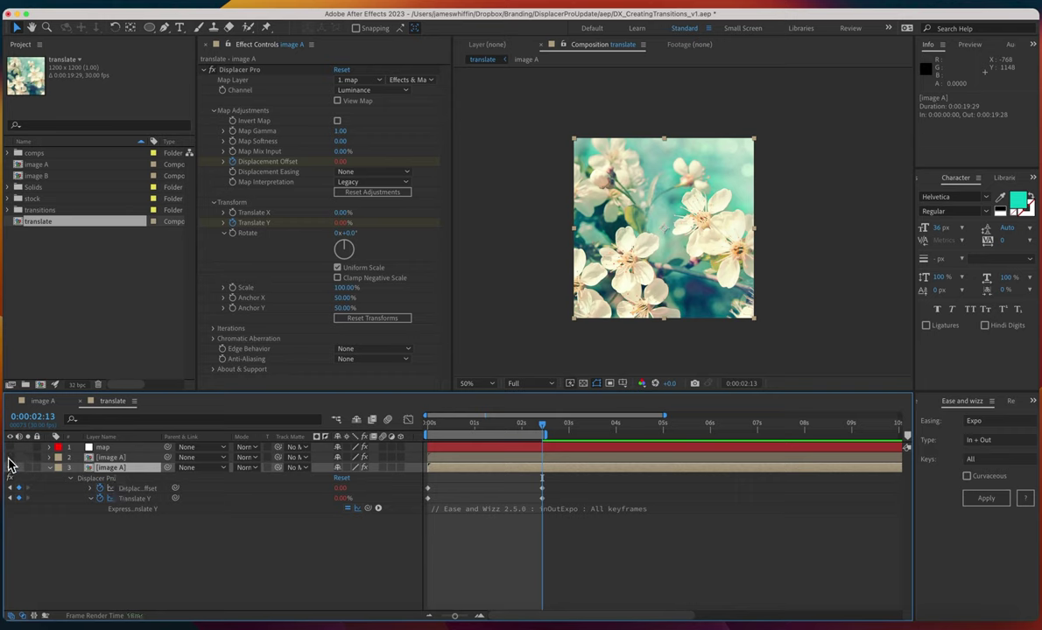
drag(54, 179, 125, 469)
Step: Time-reverse image B's Displacement Offset and Translate Y keyframes and preview the reversed motion
key(Home)
drag(575, 508, 346, 480)
right_click(430, 496)
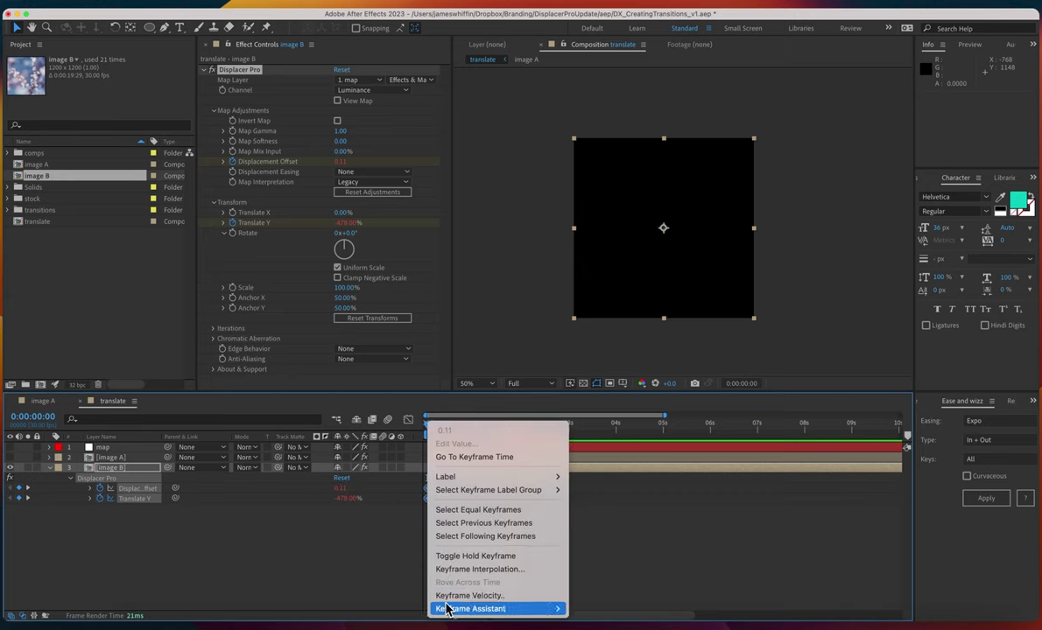
mouse_move(438, 608)
click(606, 610)
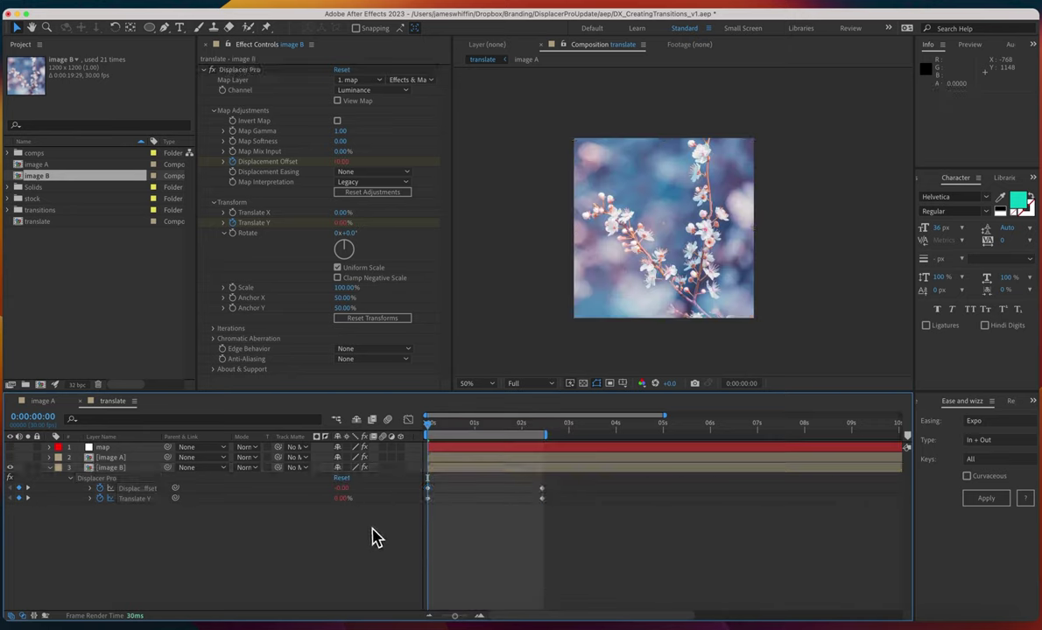
click(132, 469)
key(space)
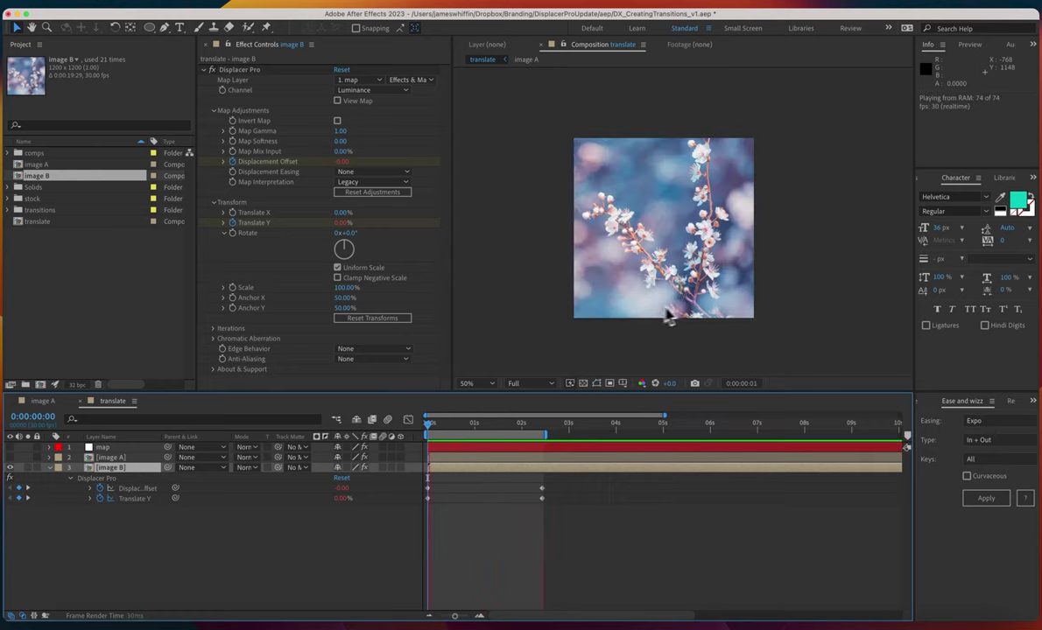
key(space)
Step: Set image B's Translate Y keyframe at 0:00:02:13 to 478% and preview the change in direction
click(341, 498)
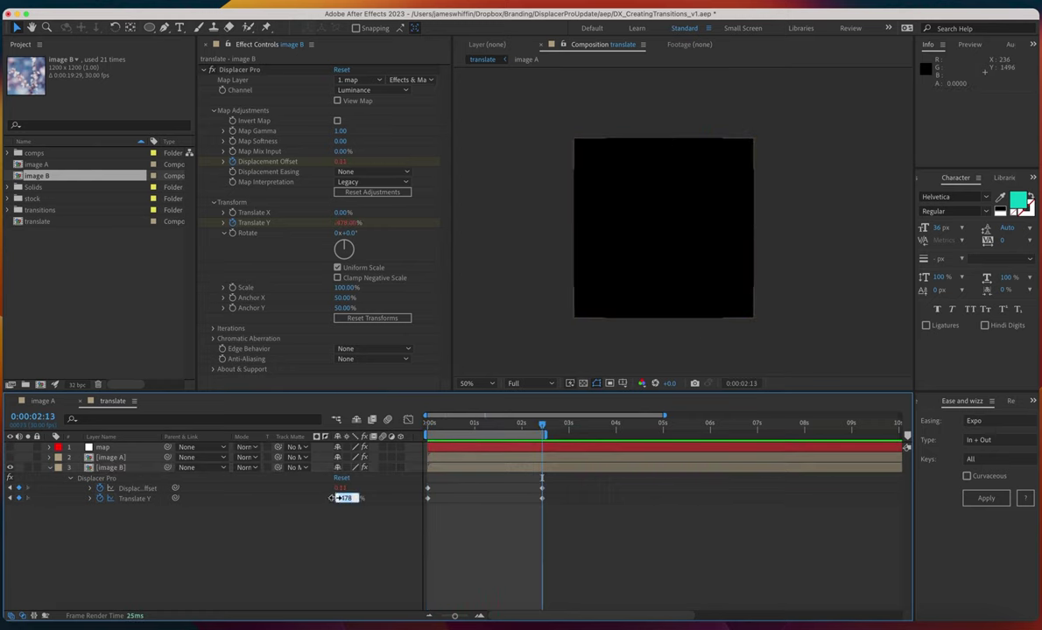
click(312, 535)
click(314, 532)
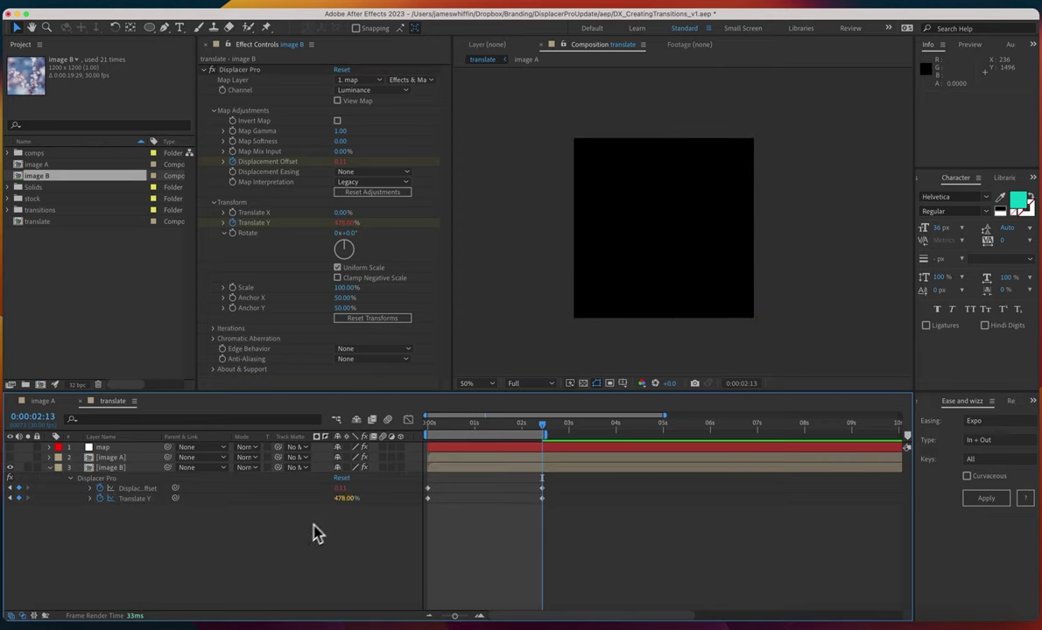
key(space)
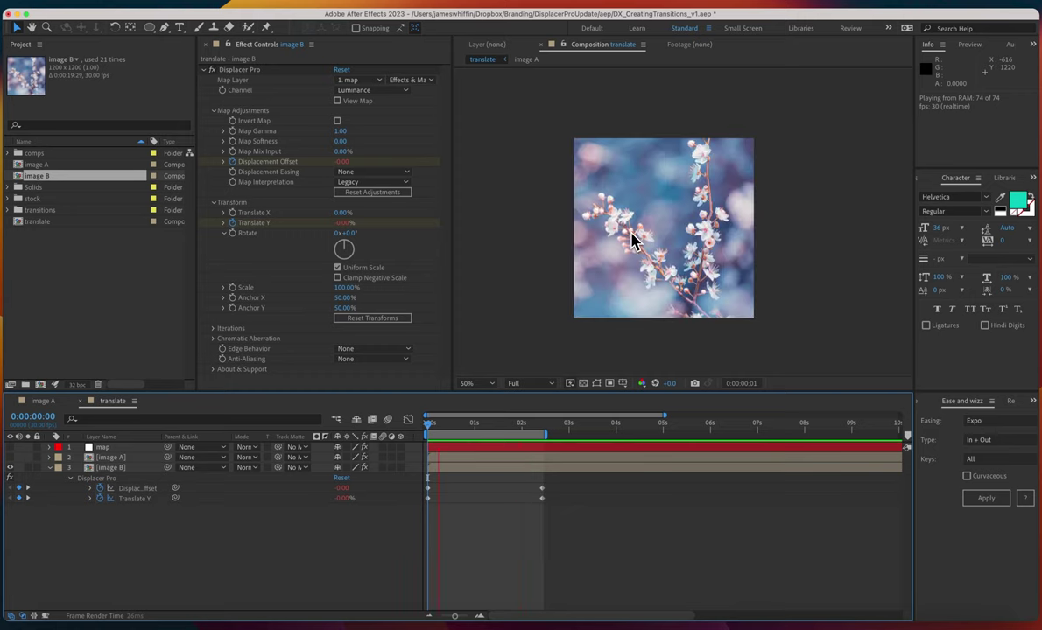
key(space)
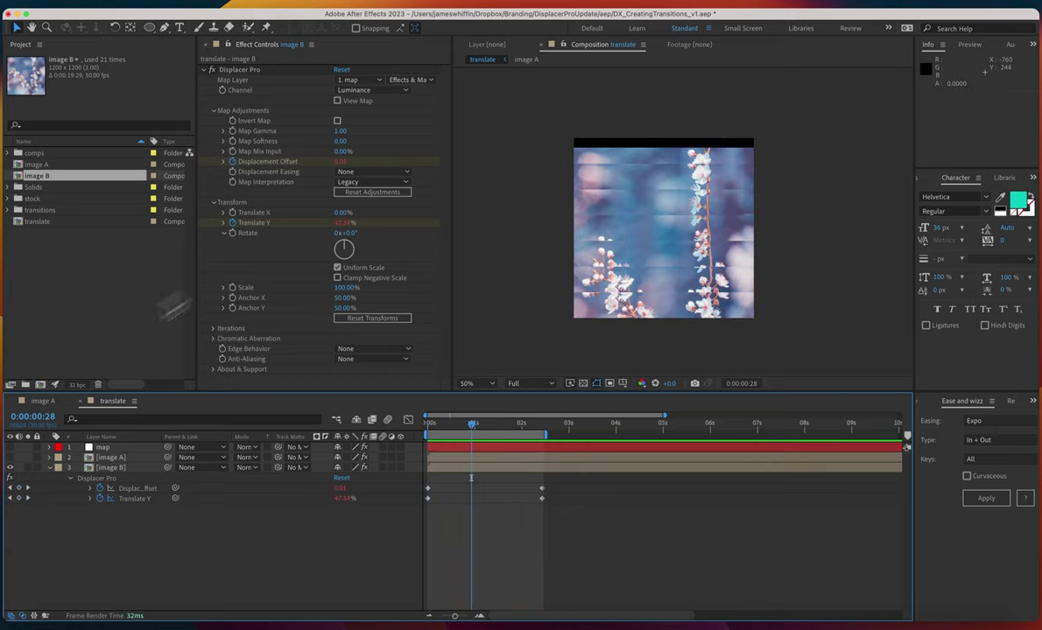
Step: Enable Invert Map in image B's Displacer Pro effect and preview the slice order
click(96, 479)
click(338, 121)
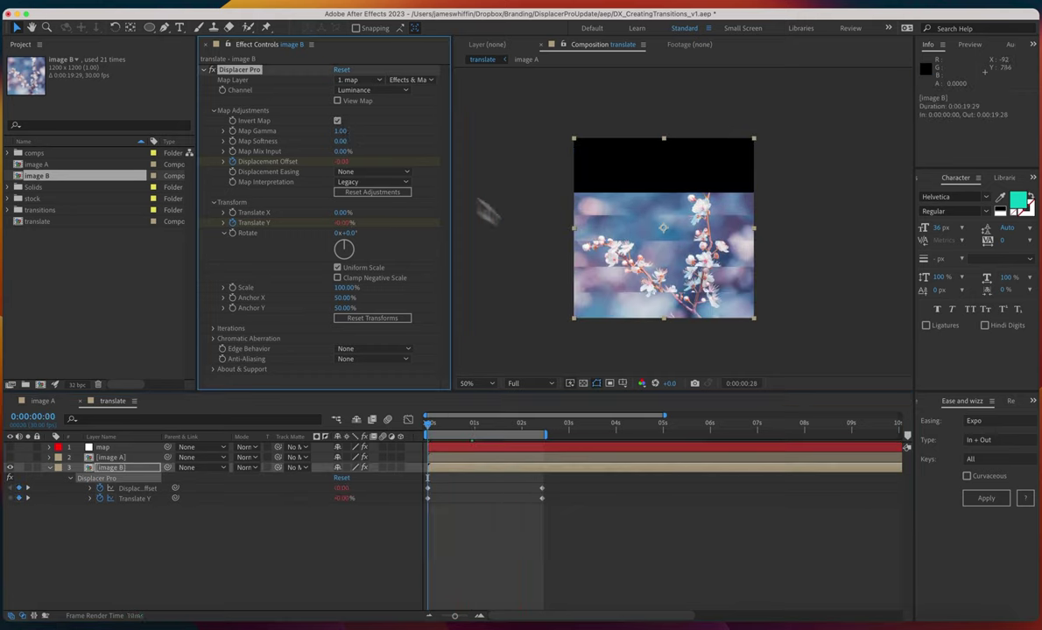
key(space)
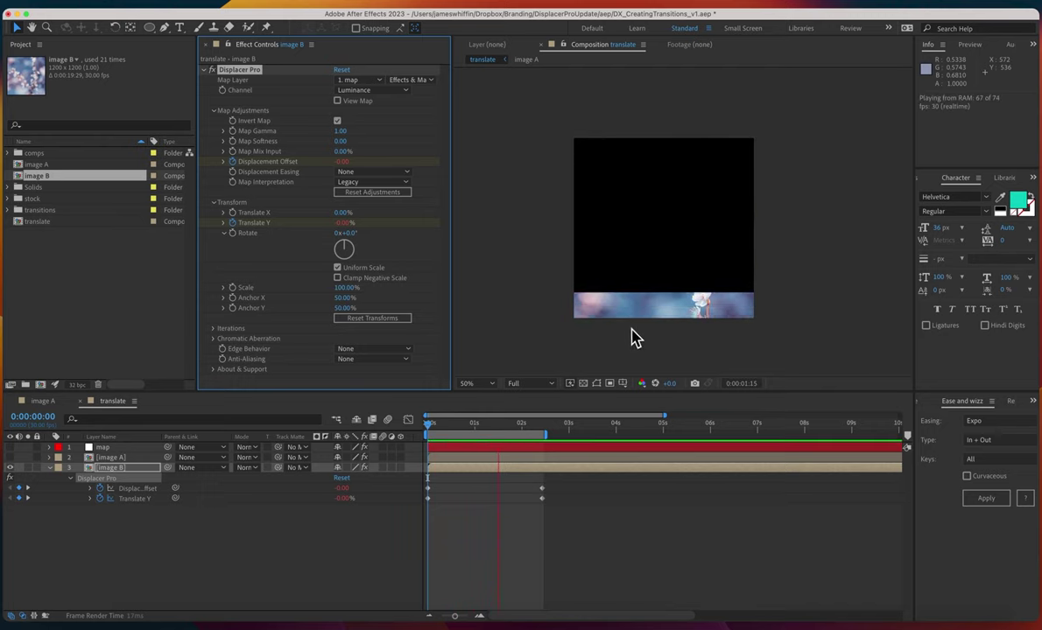
key(space)
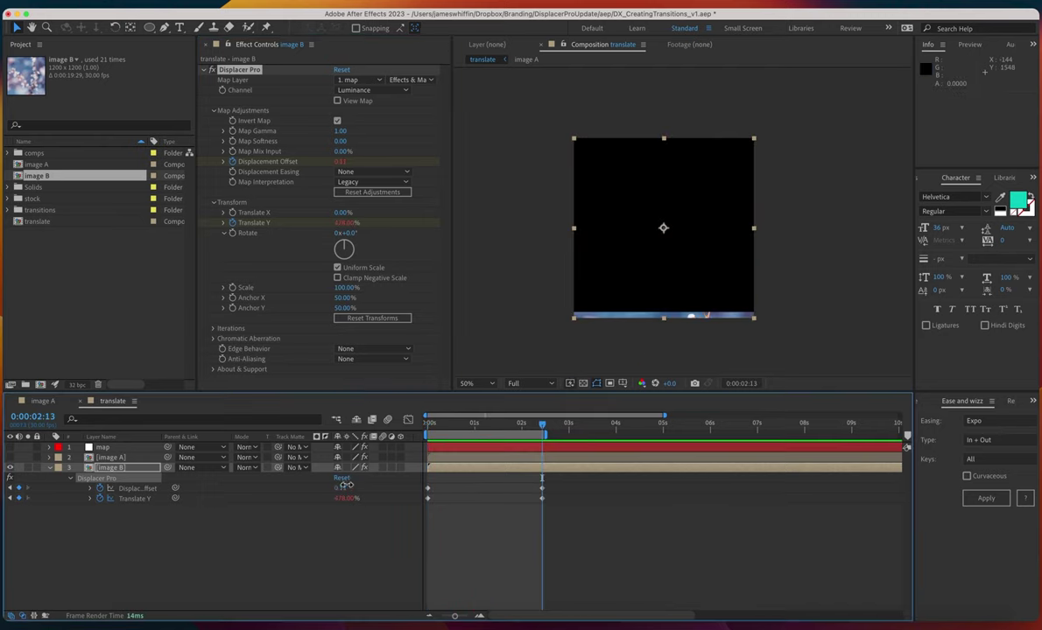
Step: Set image B's Displacement Offset at 0:00:02:13 to 0.12
drag(340, 488, 347, 488)
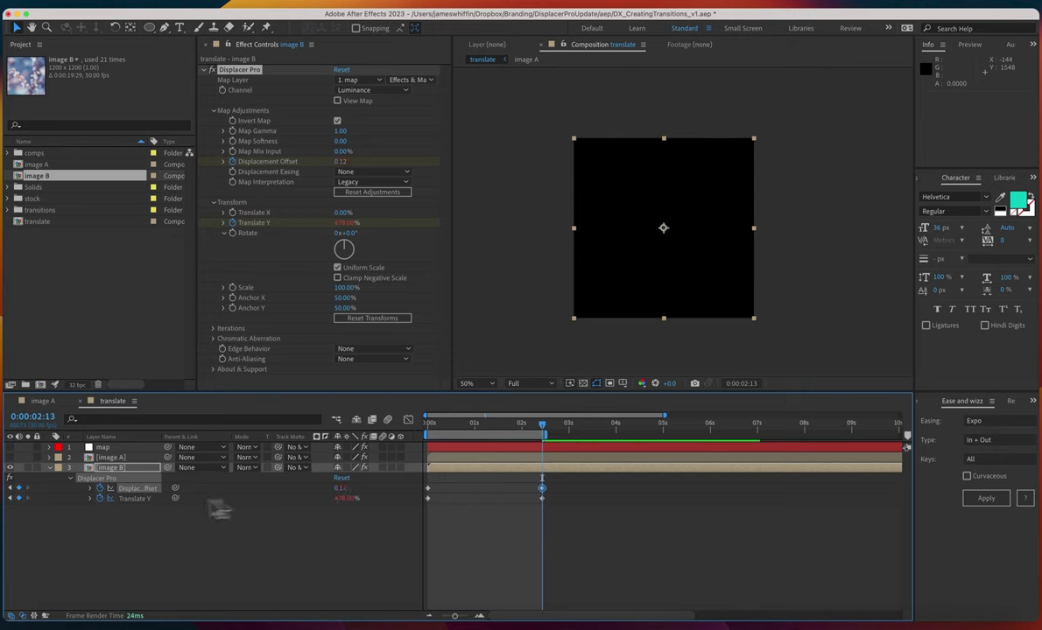
click(103, 448)
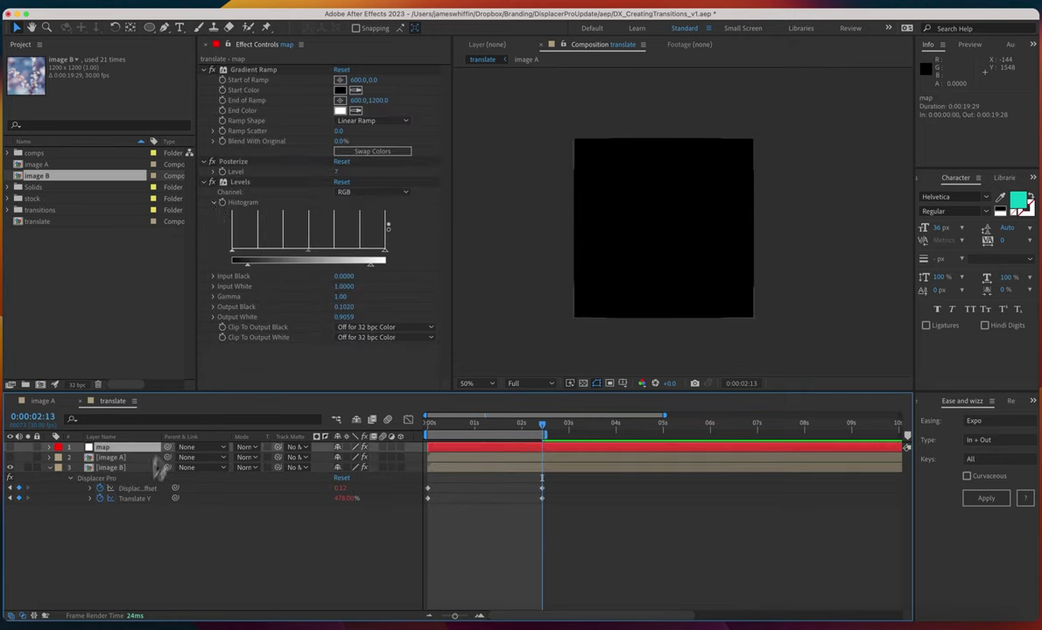
click(140, 467)
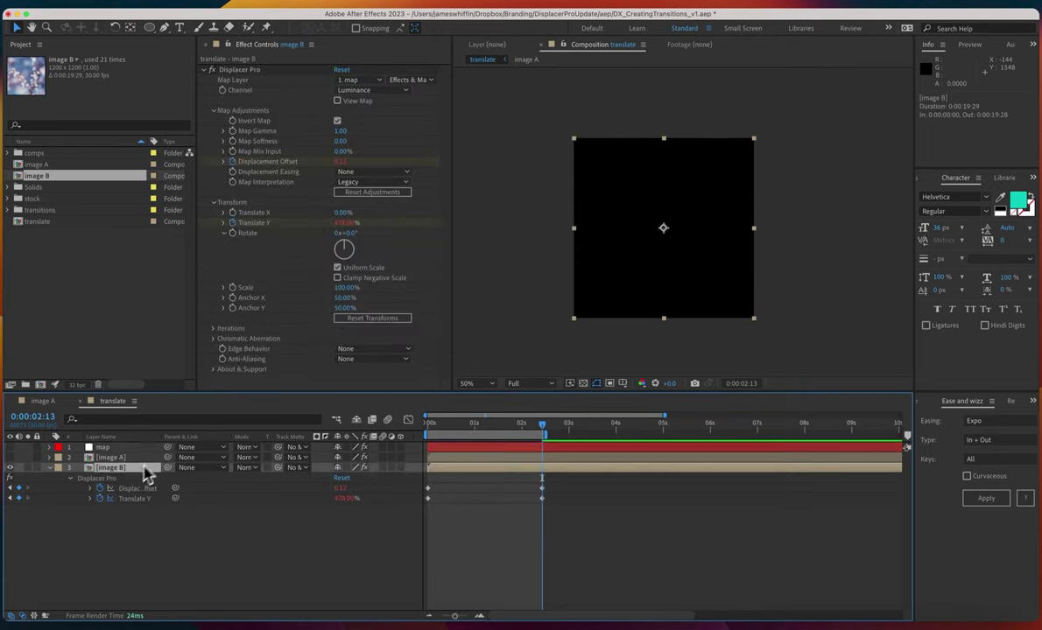
Step: Show image A again, preview both layers together and shift the image B layer to start at 0:00:00:06
key(Home)
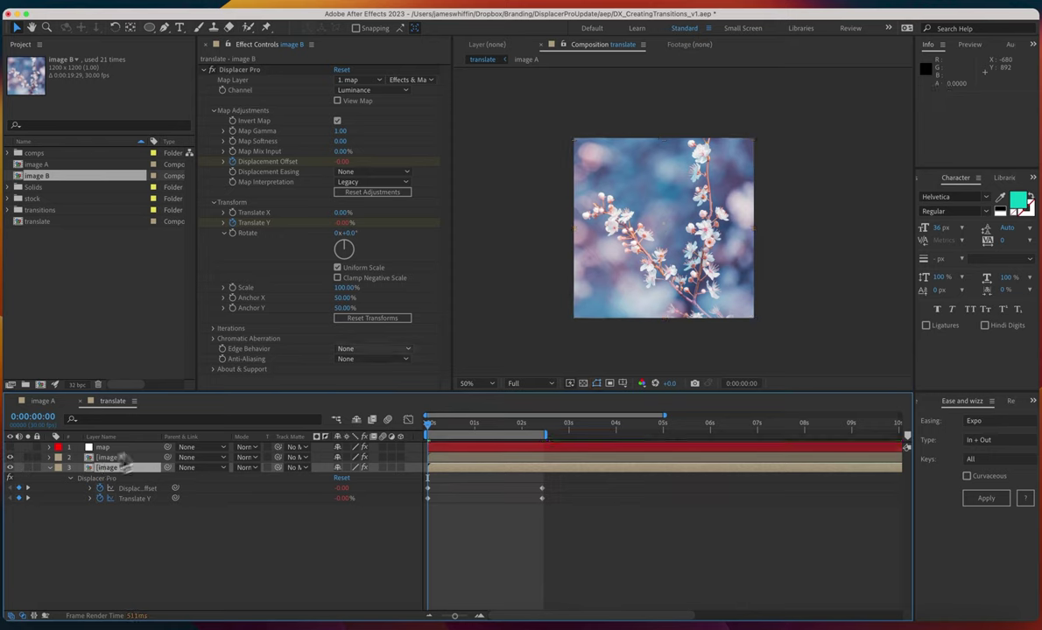
key(space)
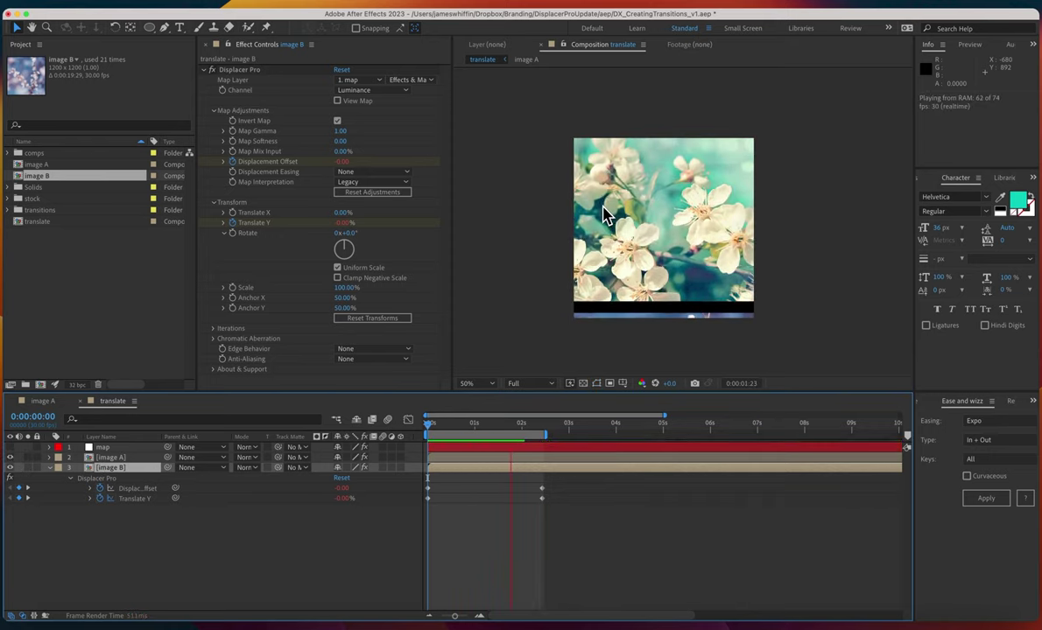
key(space)
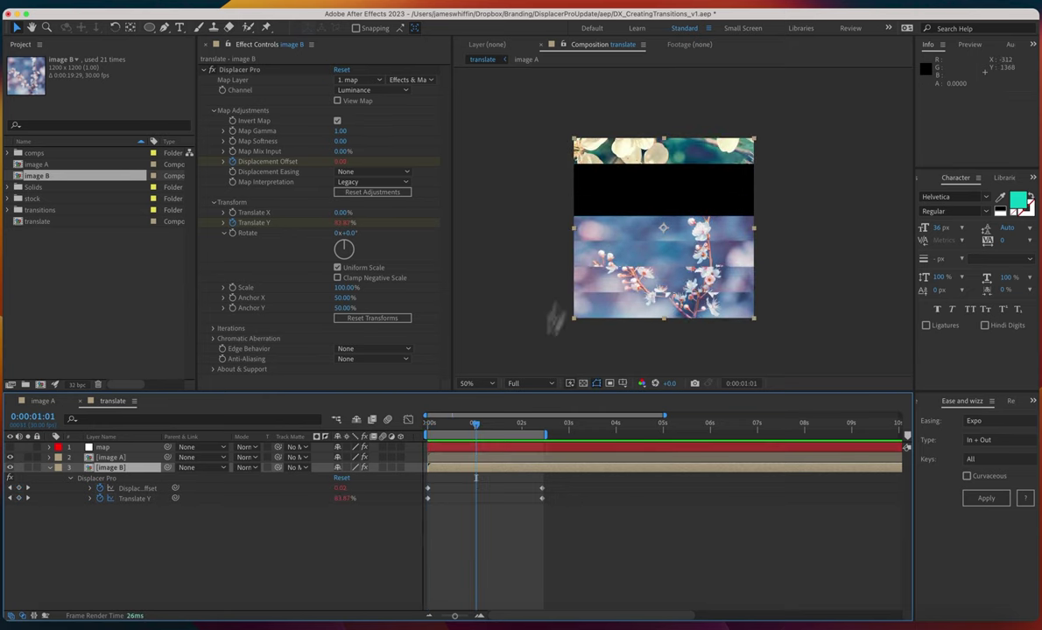
drag(494, 477, 501, 477)
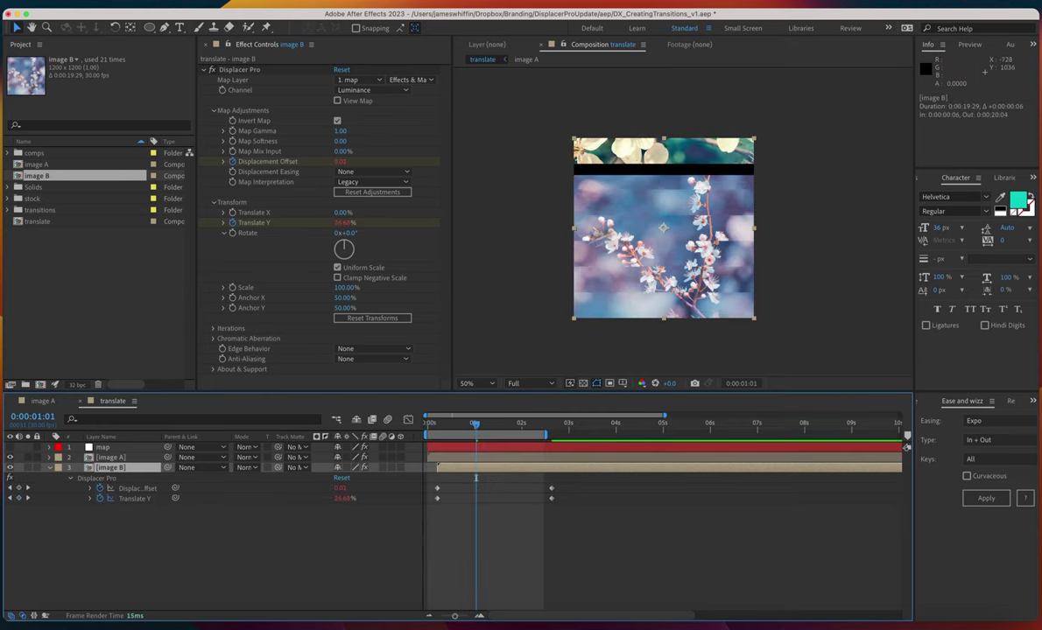
Step: Set image B's Displacer Pro Edge Behavior to Mirror Repeat and extend the work area to its last keyframes
click(362, 349)
click(366, 395)
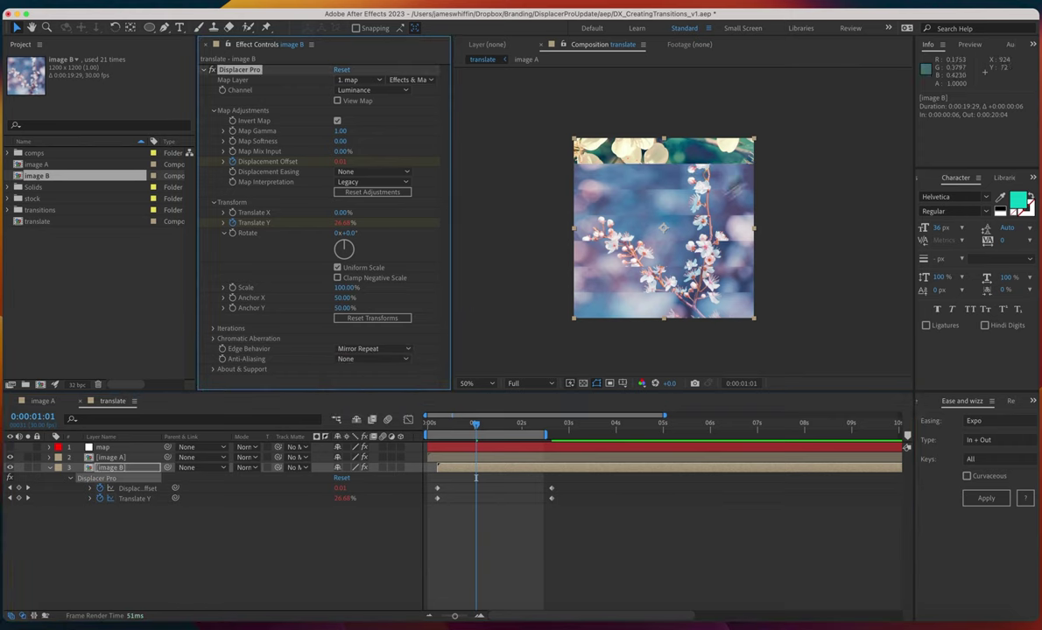
key(space)
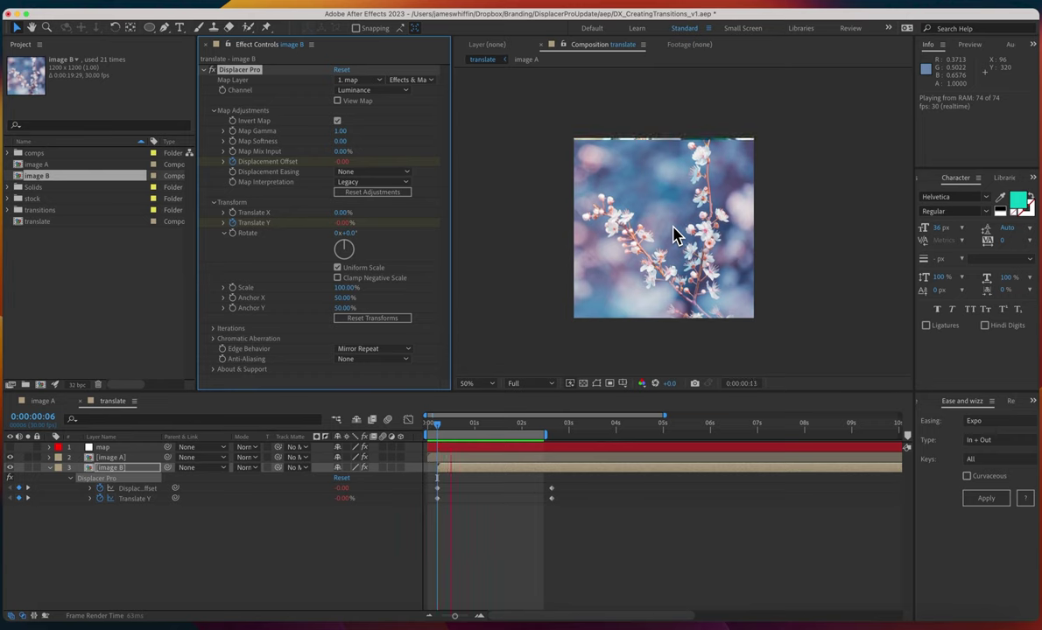
key(space)
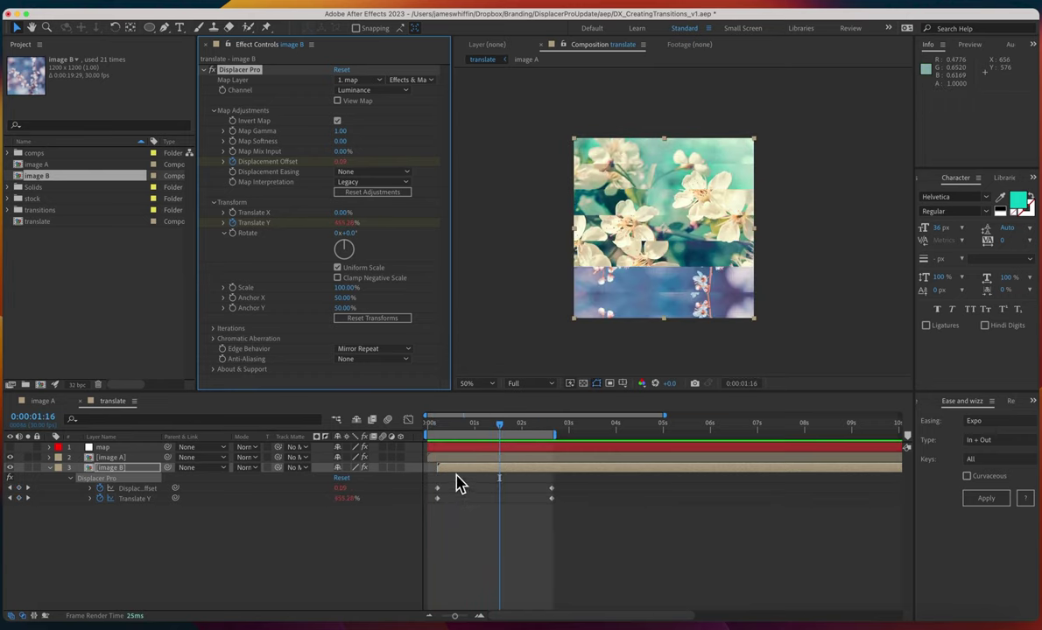
Step: Move the image B layer back to the composition start, shift its keyframes to begin just after 0:00:00:06, and preview the transition
key(j)
drag(457, 476, 445, 470)
drag(560, 482, 442, 496)
key(space)
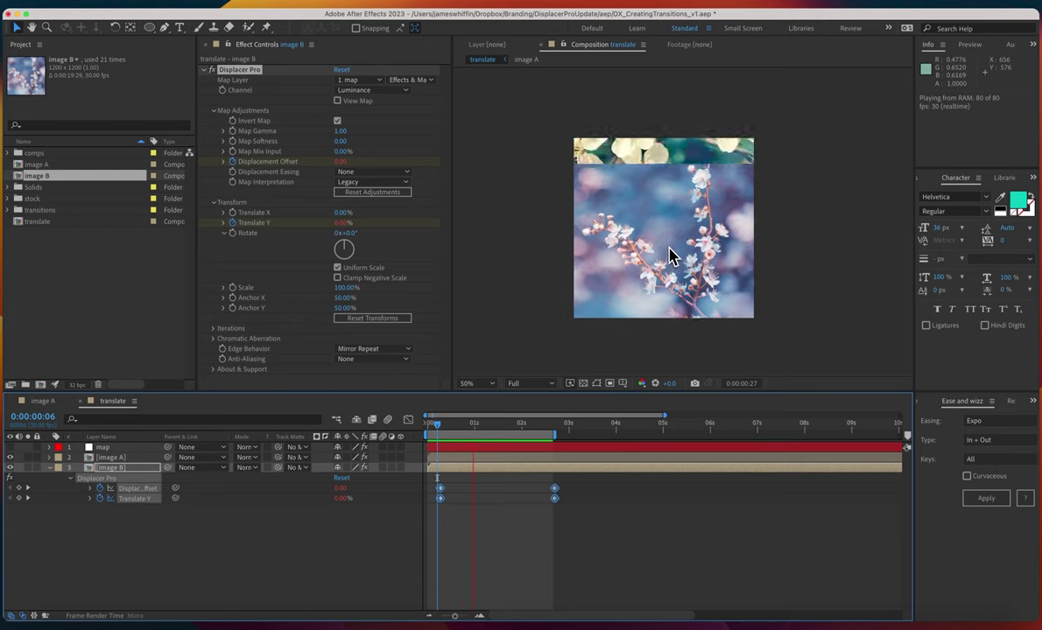
click(540, 261)
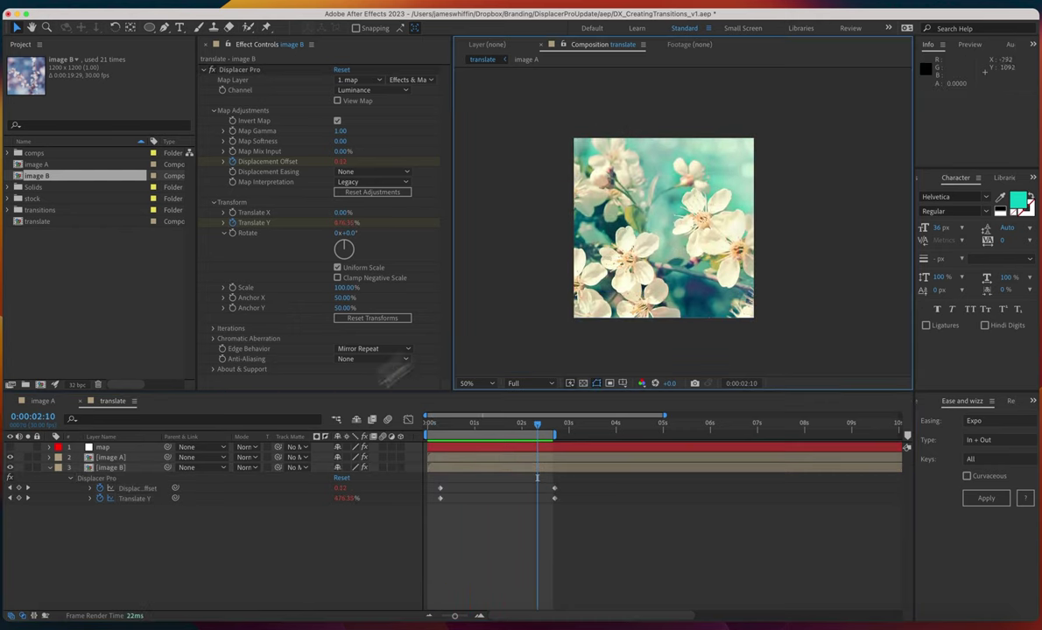
Step: Add a null layer to the translate composition and name it controller
click(166, 516)
key(super+alt+shift+y)
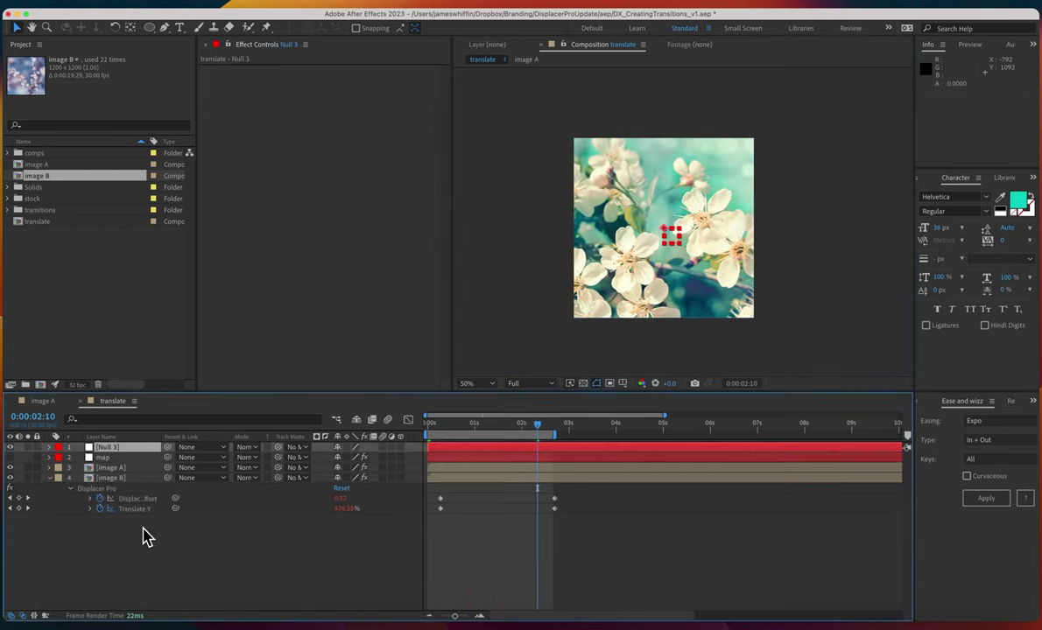
key(Return)
text(controll)
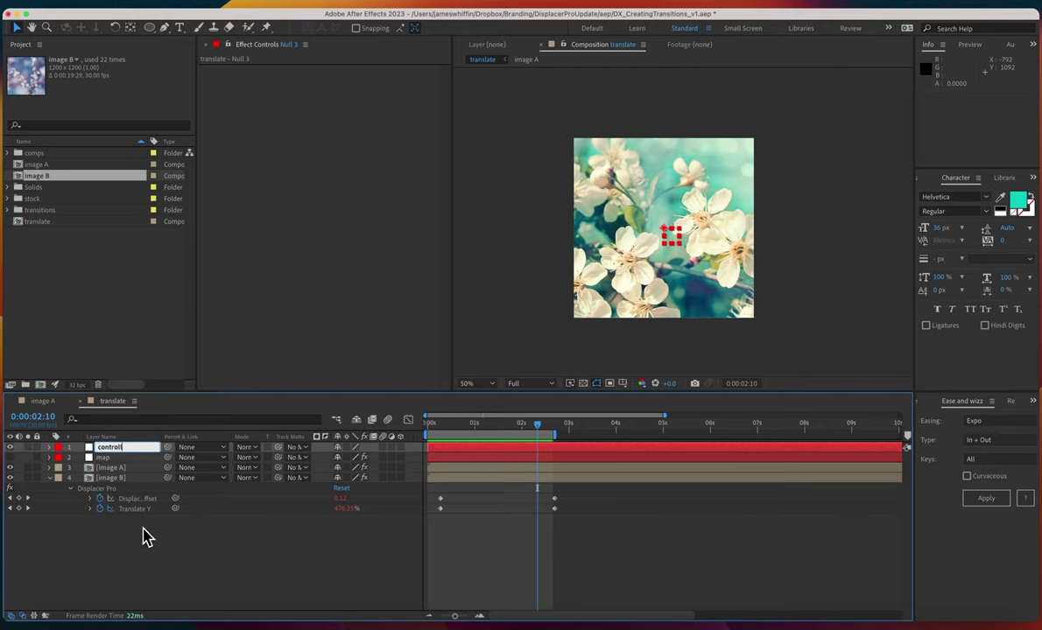
text(er)
key(Return)
Step: Add two Slider Control effects to the controller layer, named iterations and aberration
key(ctrl+space)
text(slider)
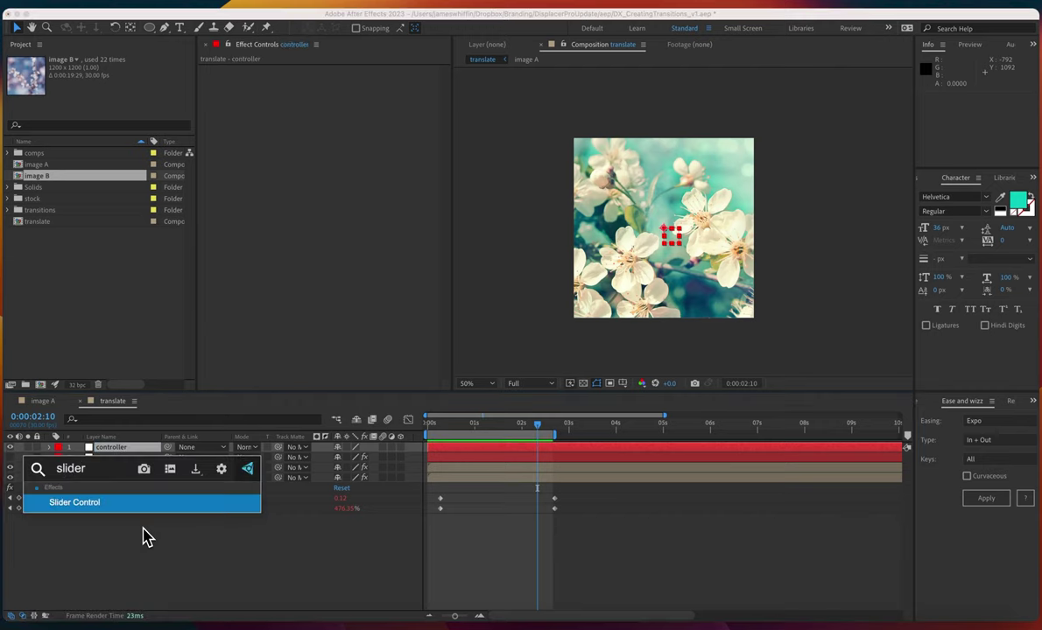
key(Return)
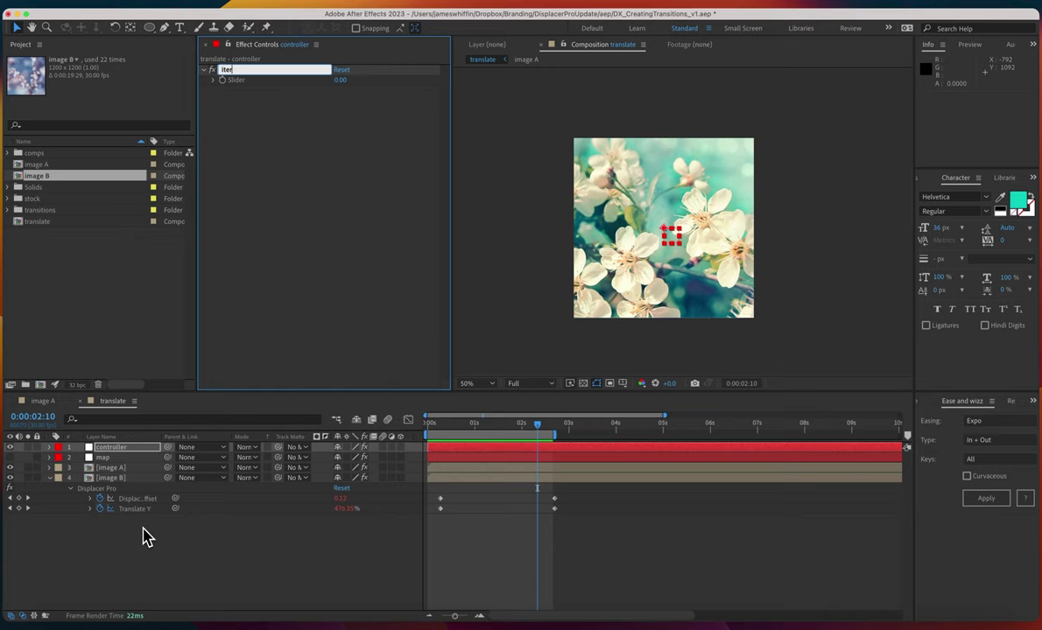
text(iterations)
key(Return)
key(super+d)
key(Return)
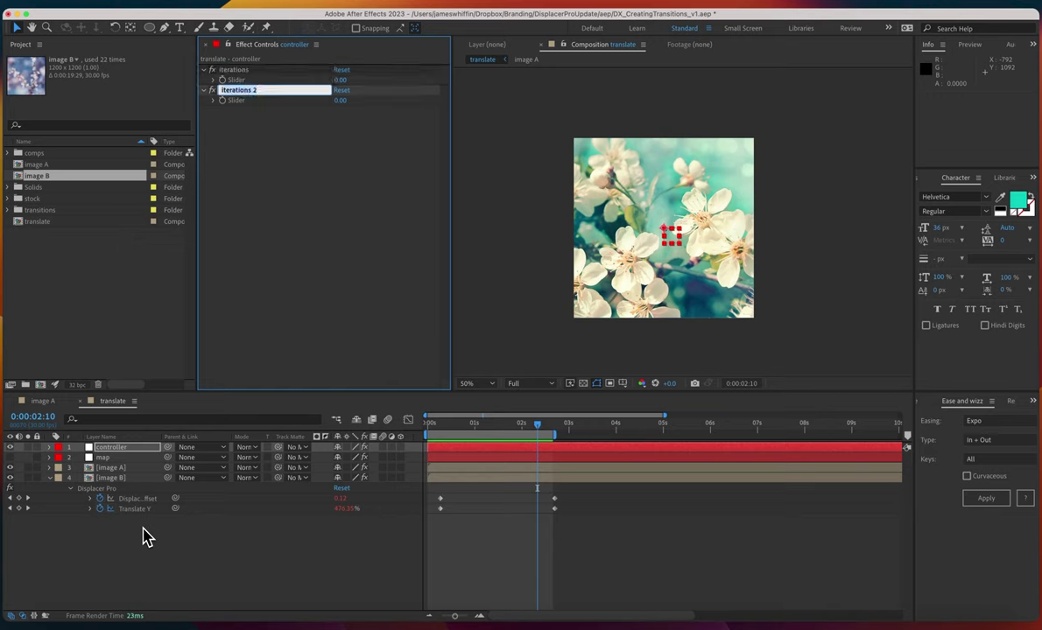
text(aberration)
key(Return)
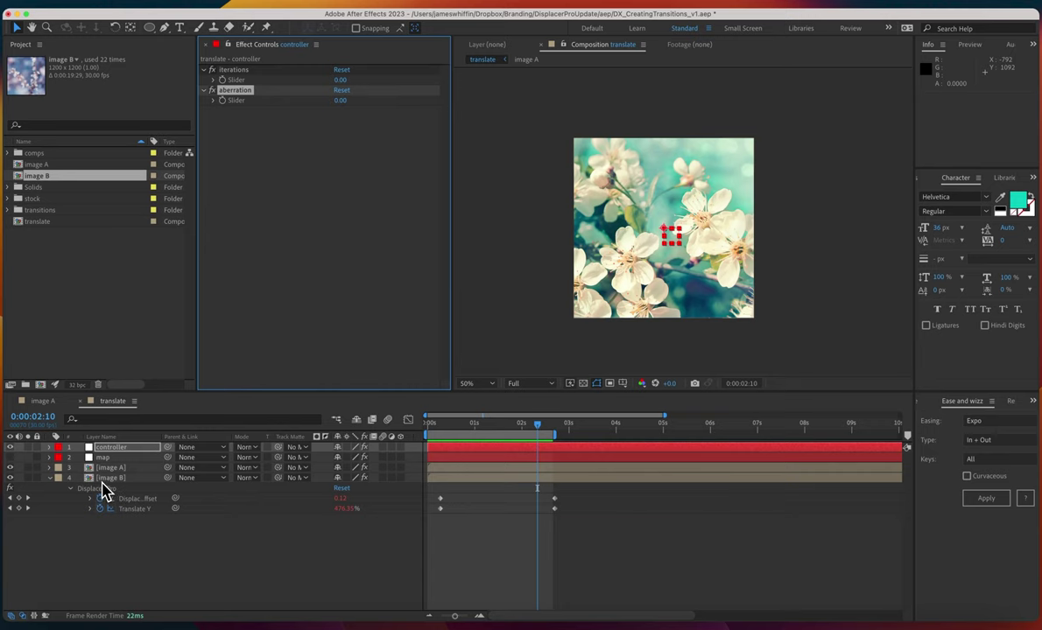
Step: Link image B's Displacer Pro Iterations to the controller layer's iterations slider with an expression
key(e)
click(69, 468)
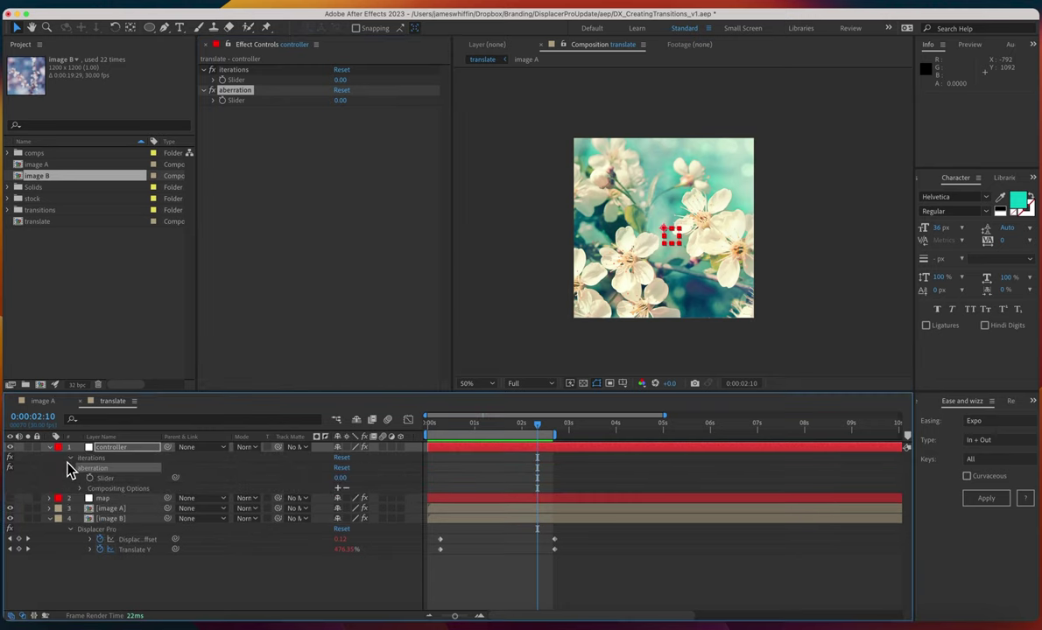
click(70, 458)
click(109, 539)
click(212, 328)
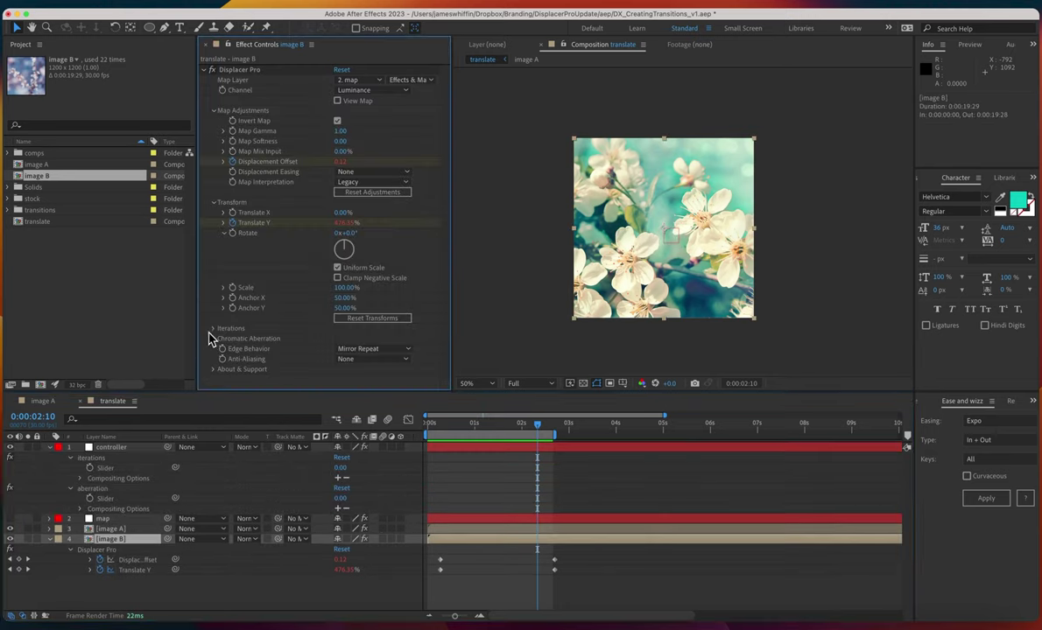
alt+click(232, 338)
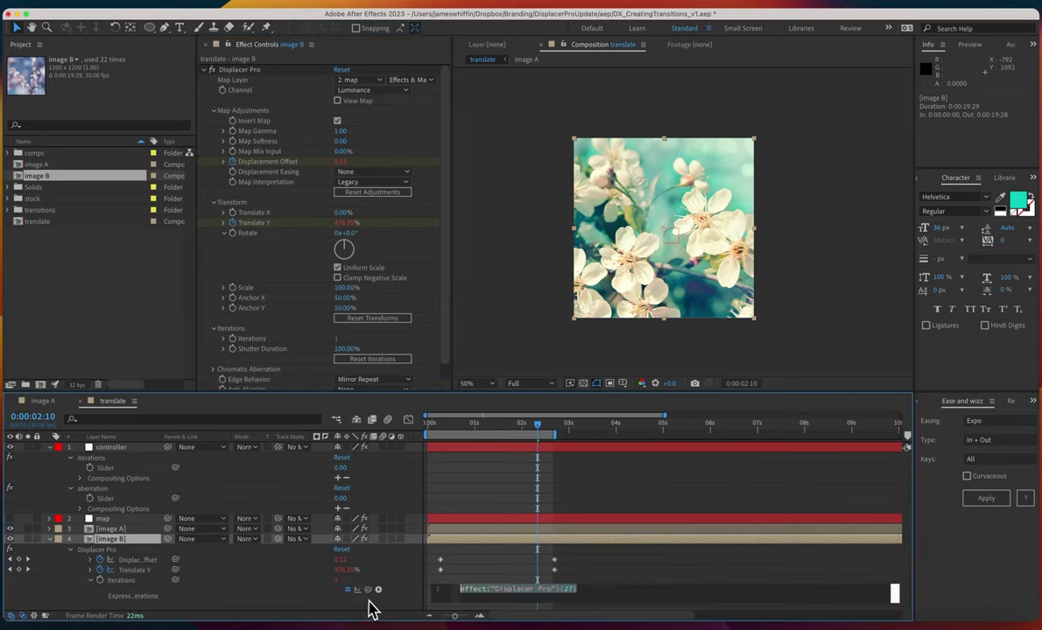
drag(364, 593, 105, 468)
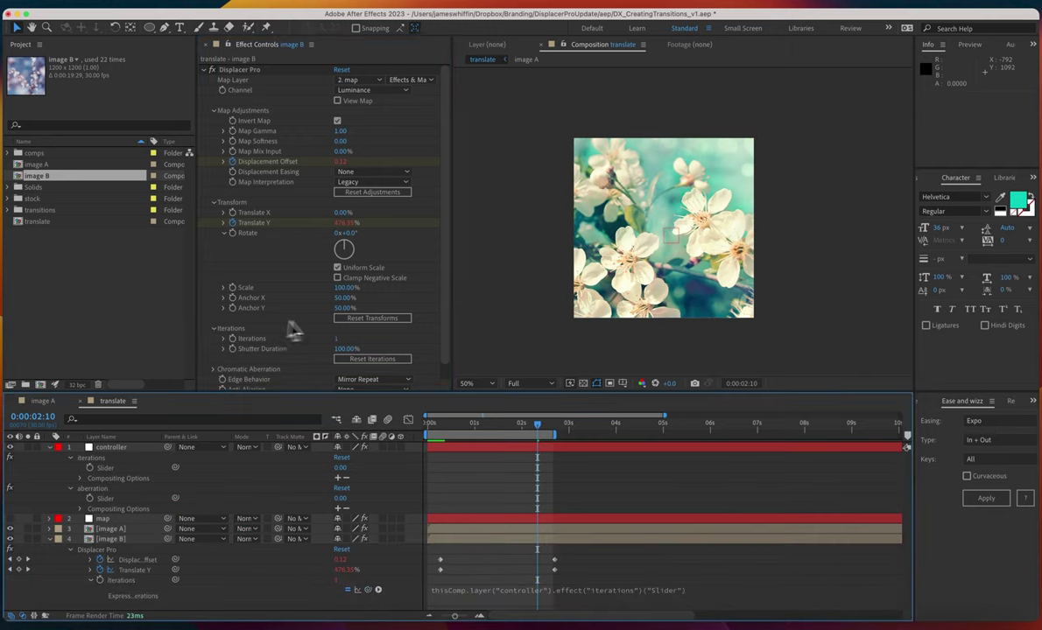
Step: Give image B's Chromatic Aberration Red multiplier an expression of value plus the controller's aberration slider
click(213, 370)
scroll(218, 376, down, 2)
scroll(444, 585, down, 2)
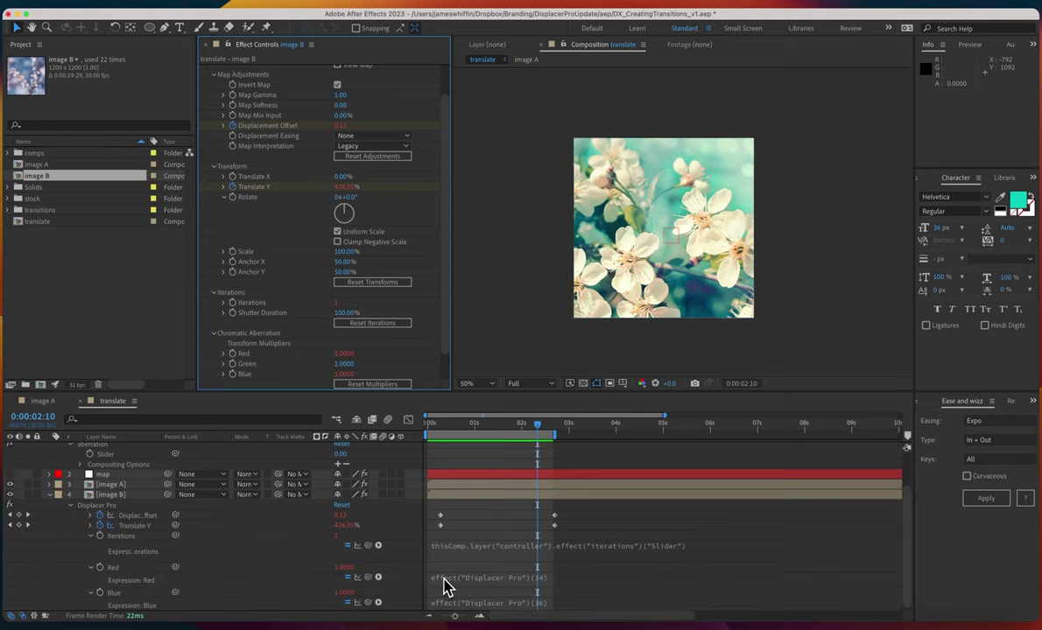
click(444, 579)
text(value -)
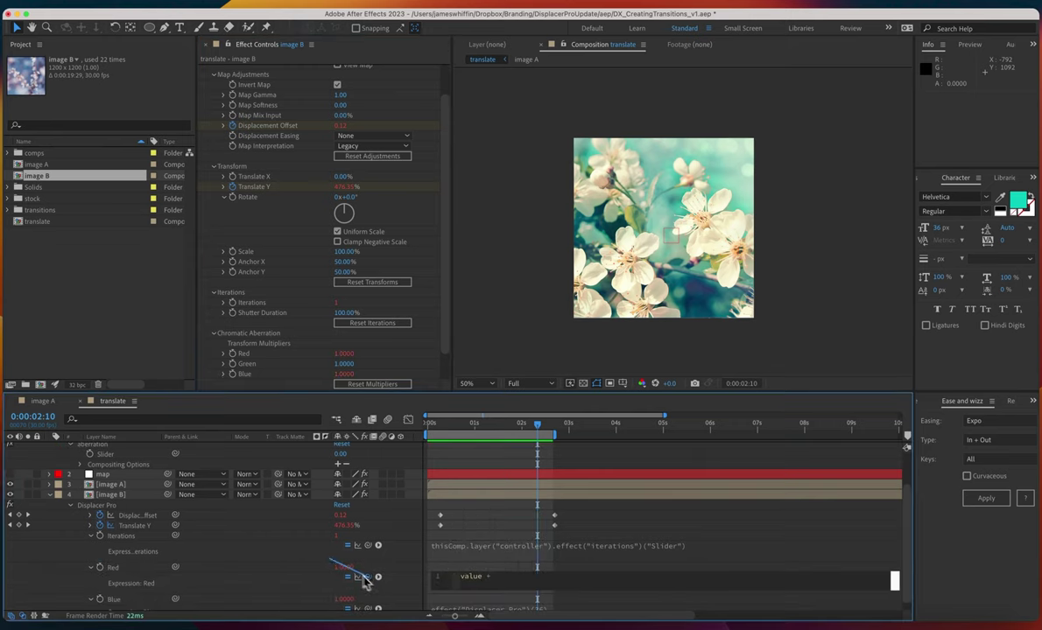
drag(365, 582, 105, 454)
scroll(132, 587, down, 1)
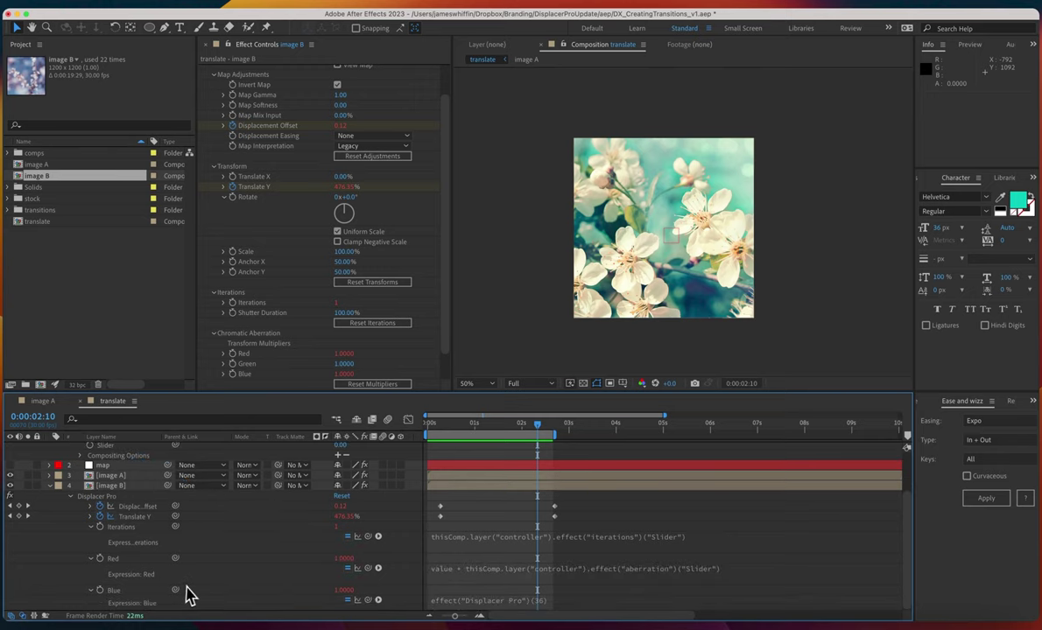
Step: Give image B's Chromatic Aberration Blue multiplier an expression of value minus the controller's aberration slider
click(437, 599)
text(value )
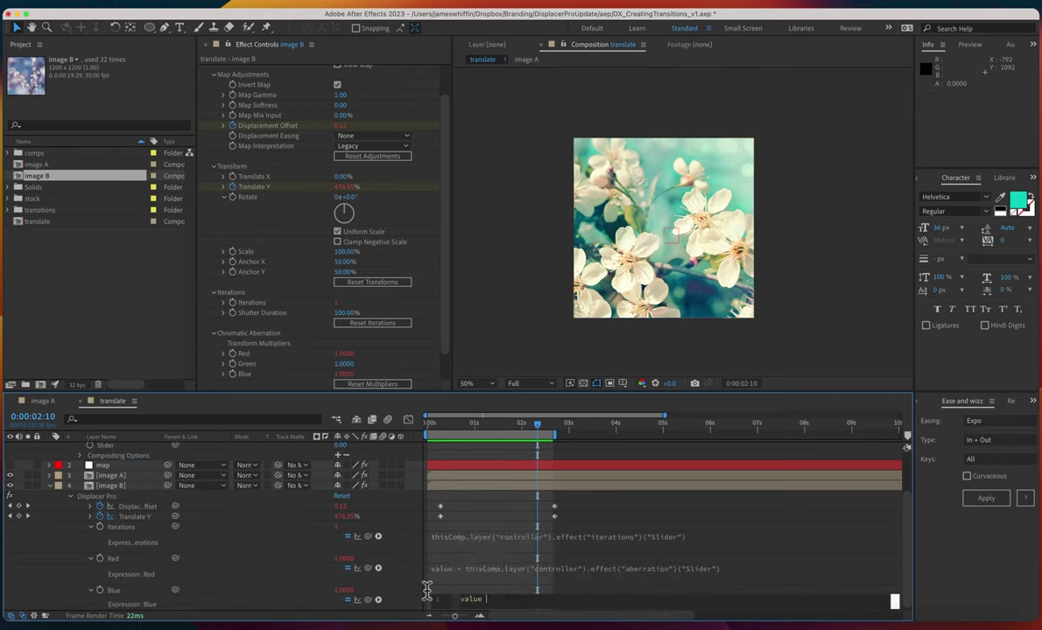
text(*)
drag(358, 602, 108, 498)
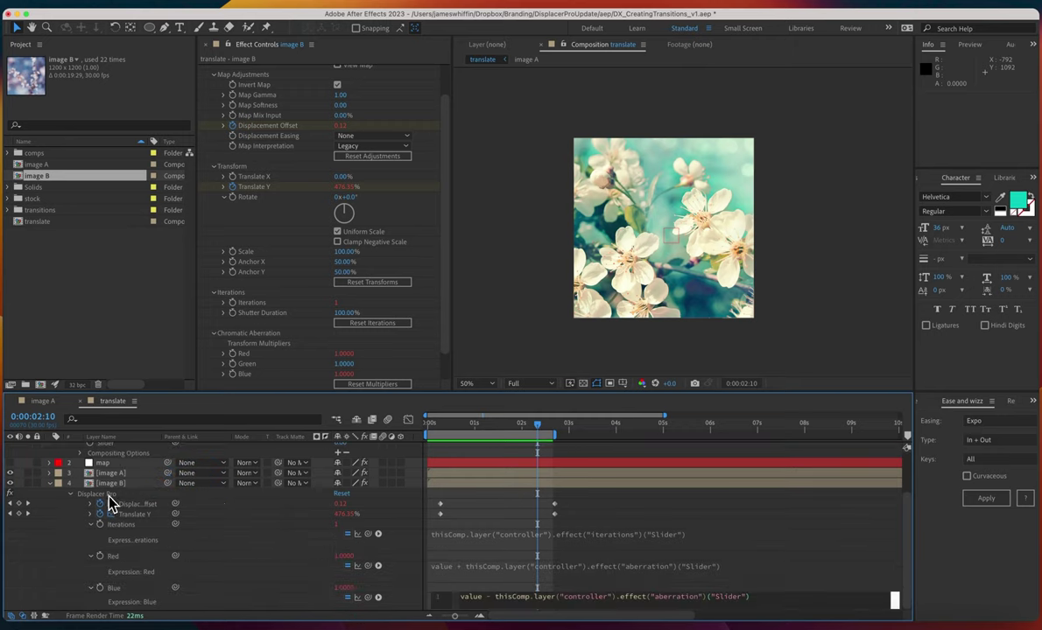
click(60, 512)
Step: Set the controller's aberration slider to 0.1 and its iterations slider to 50, checking the effect at 0:00:01:05
scroll(73, 530, up, 3)
click(110, 447)
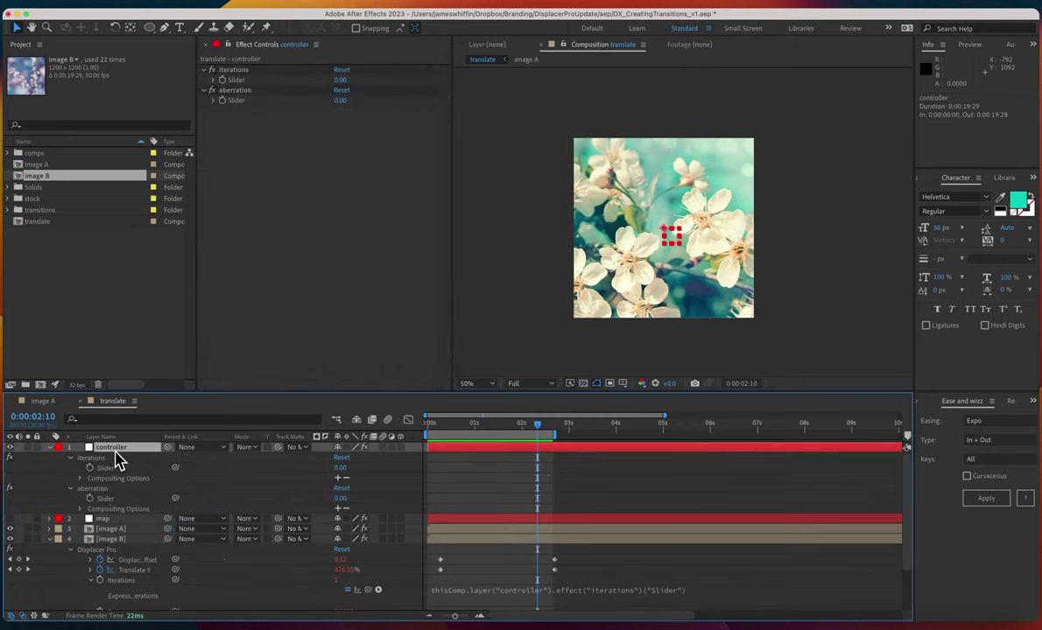
click(340, 101)
text(0)
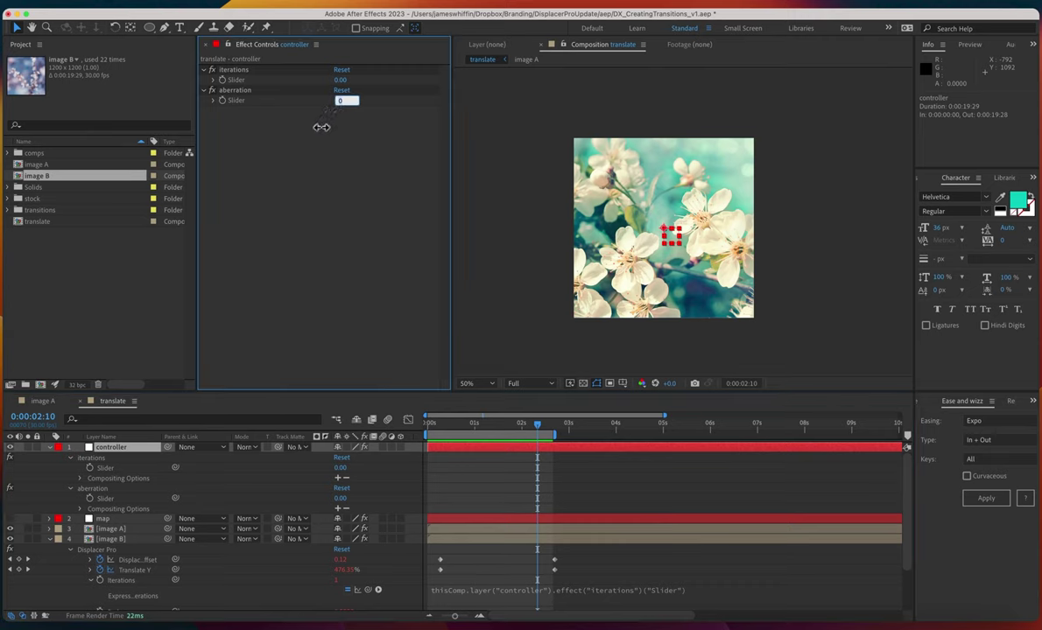
text(.1)
key(Return)
click(482, 423)
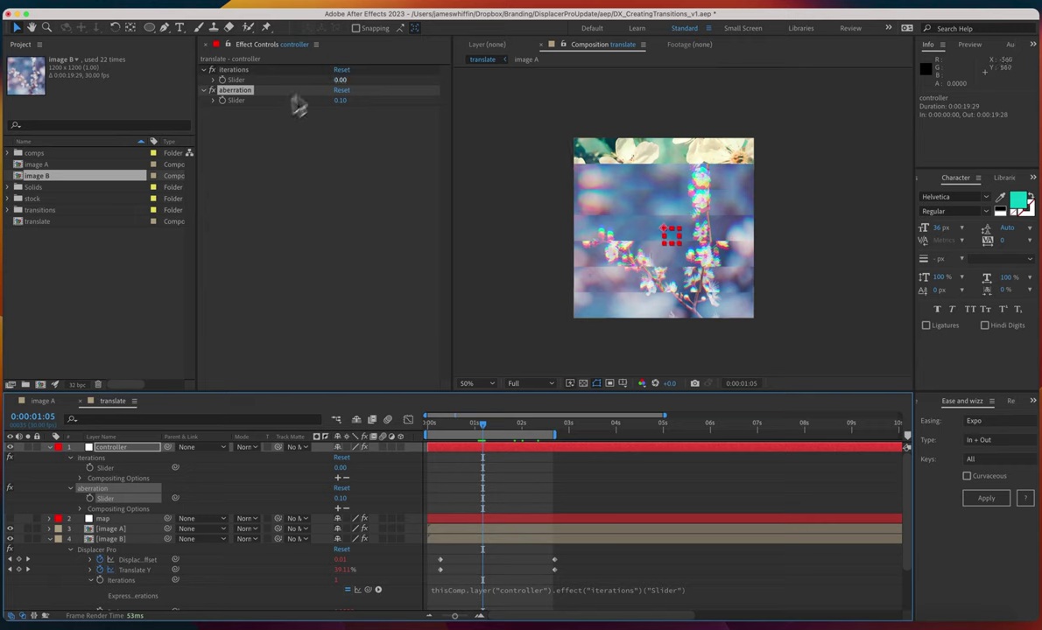
click(352, 87)
key(Return)
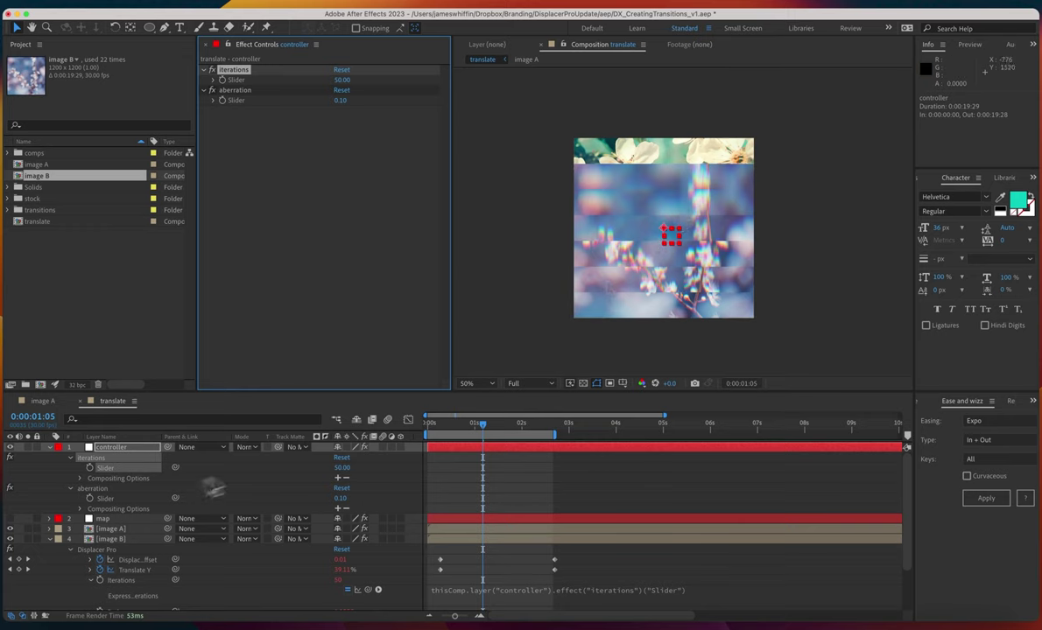
Step: Reveal all of image B's Displacer Pro expressions in the timeline
click(109, 539)
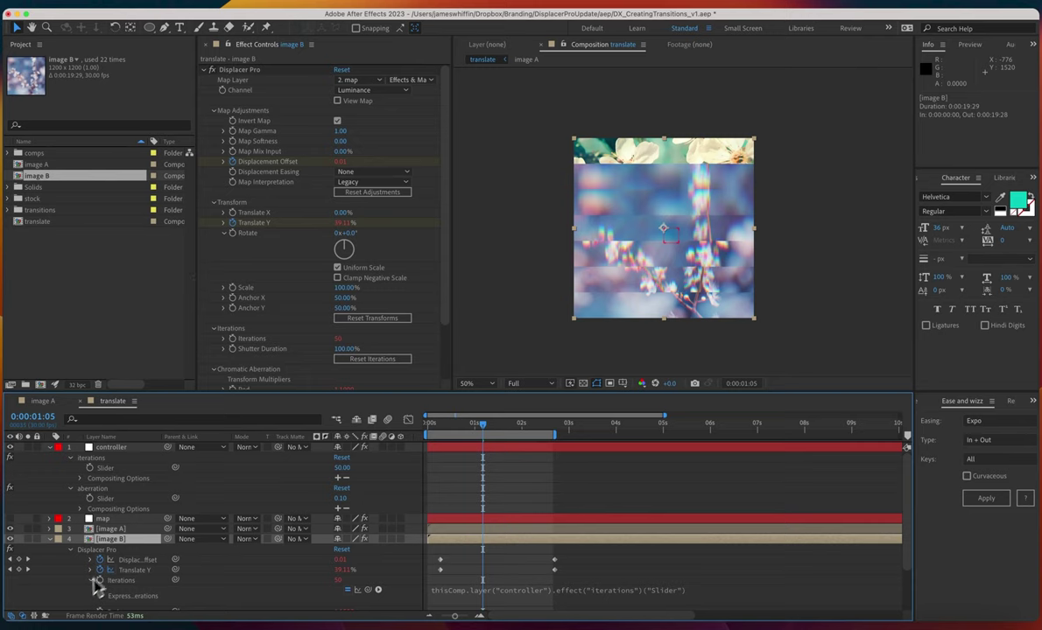
click(79, 549)
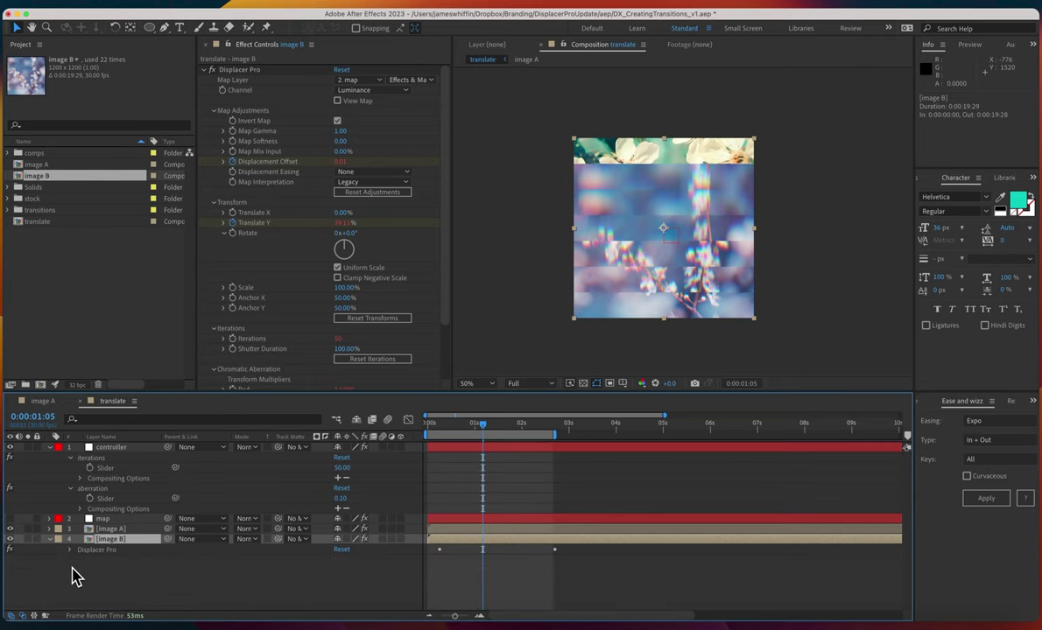
click(250, 164)
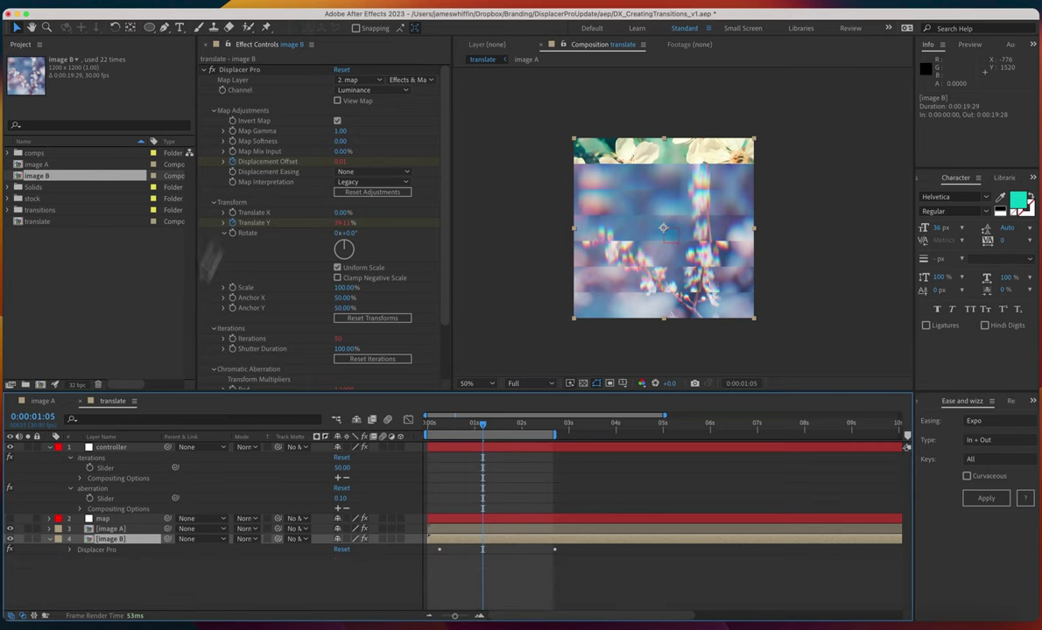
key(e)
key(e)
scroll(74, 565, down, 2)
click(68, 562)
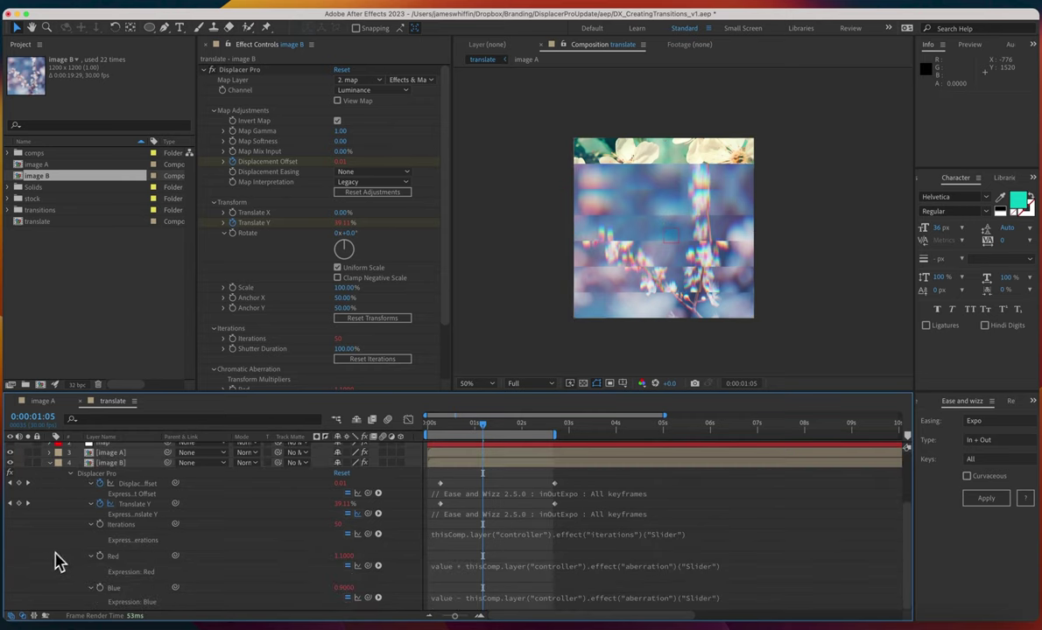
Step: Copy the Iterations, Red and Blue properties with their expressions from image B and paste them onto image A
click(127, 526)
click(129, 530)
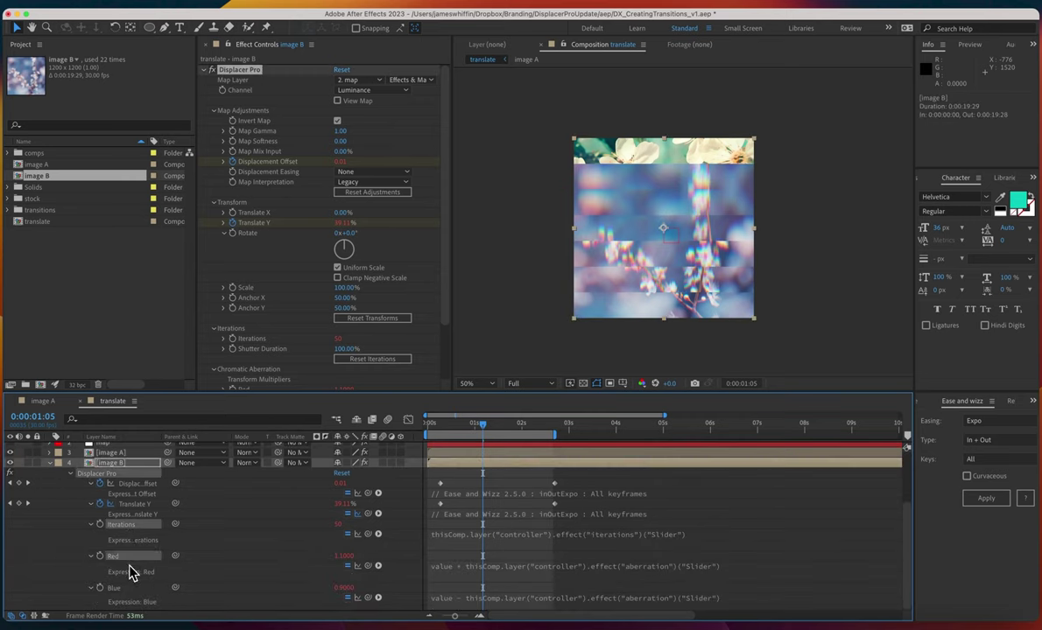
shift+click(129, 591)
click(127, 2)
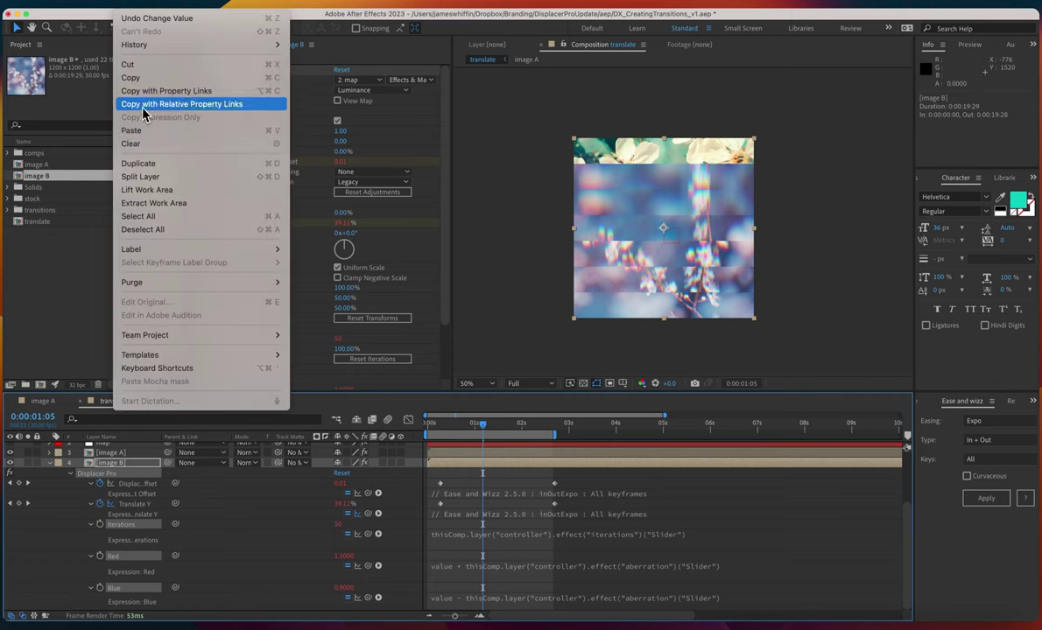
click(131, 78)
click(114, 453)
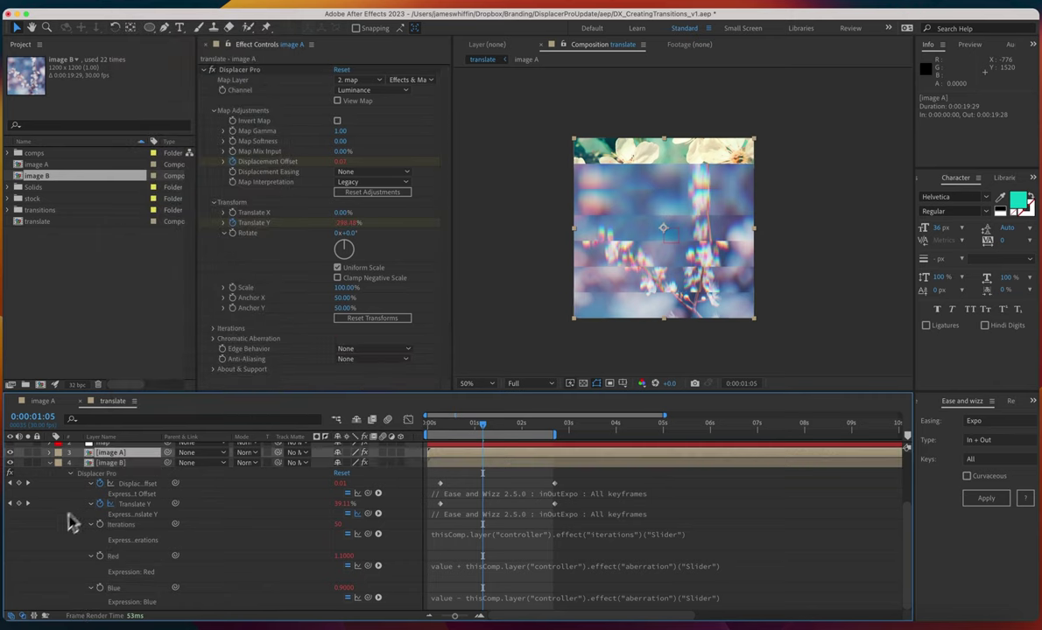
scroll(63, 525, up, 3)
click(50, 539)
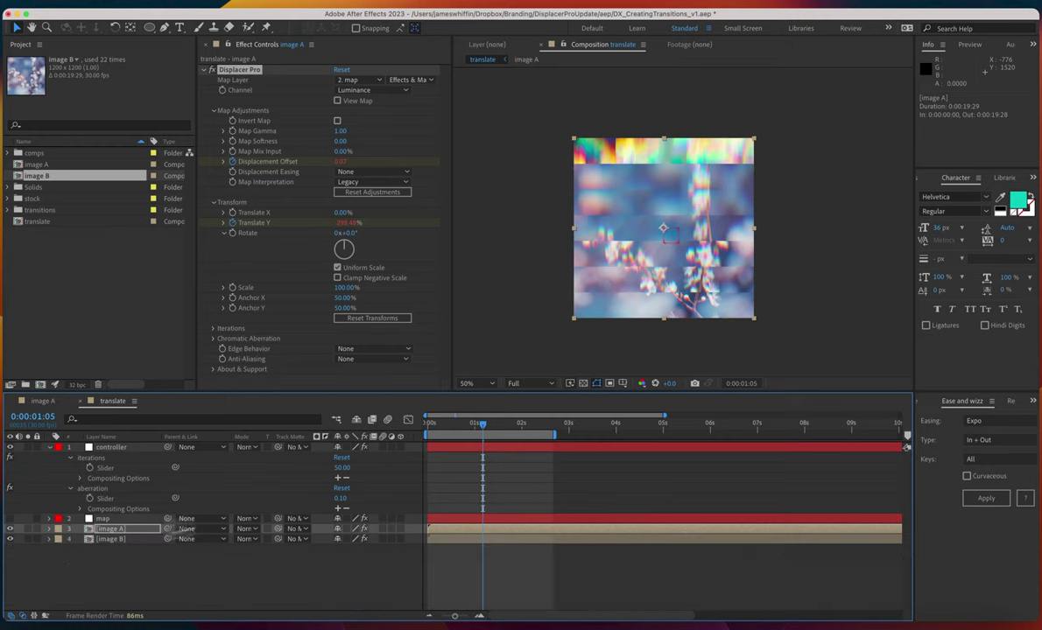
Step: Keyframe the controller's aberration slider at 0 at both 0:00:00:00 and 0:00:02:19
drag(482, 424, 416, 442)
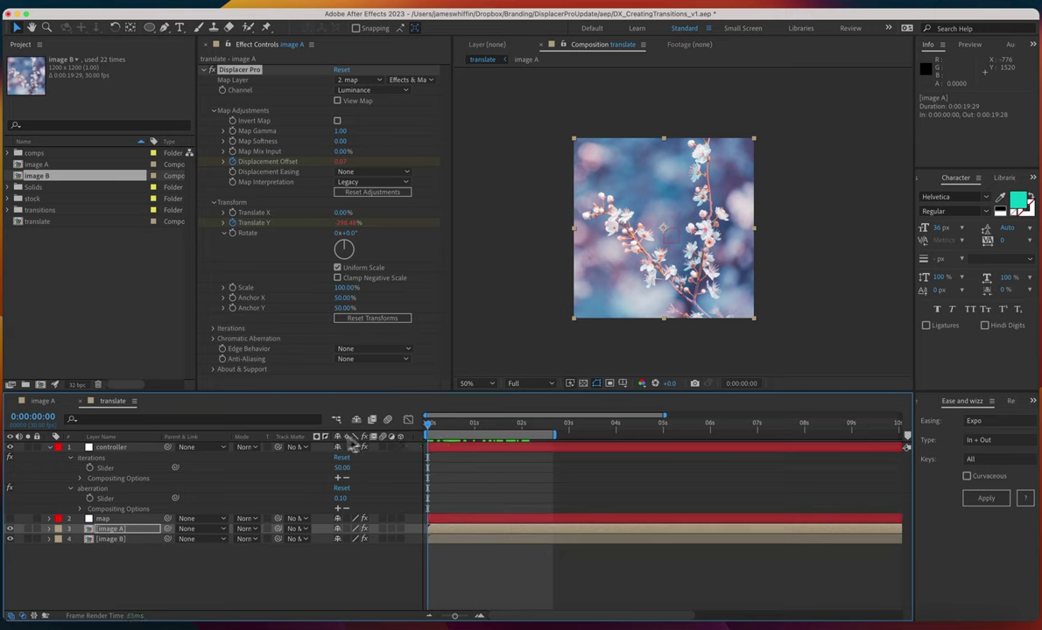
click(128, 459)
click(222, 99)
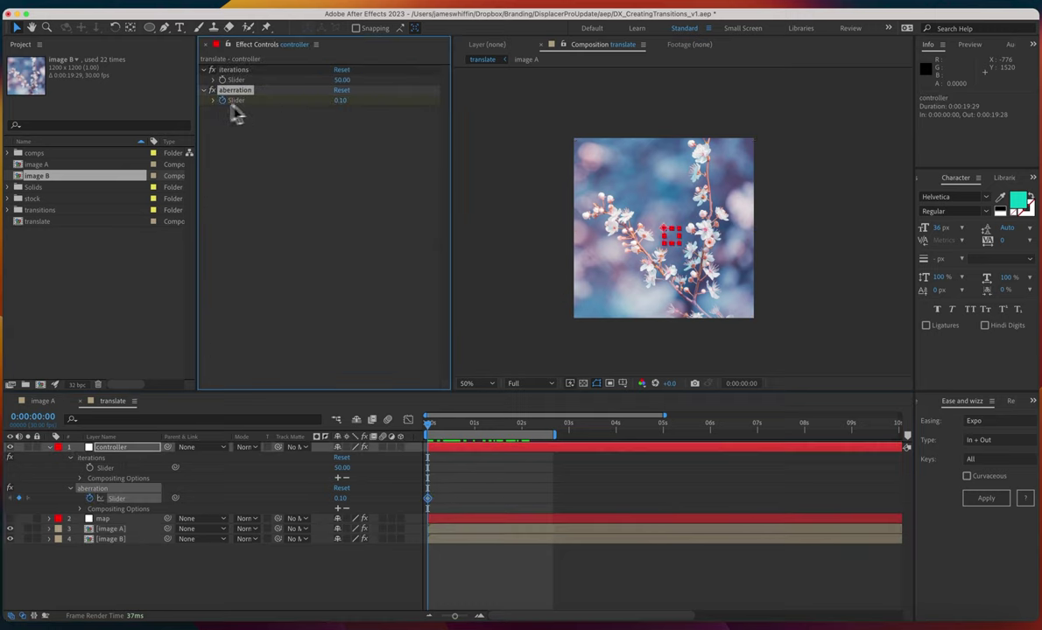
click(338, 100)
text(0)
click(312, 124)
key(k)
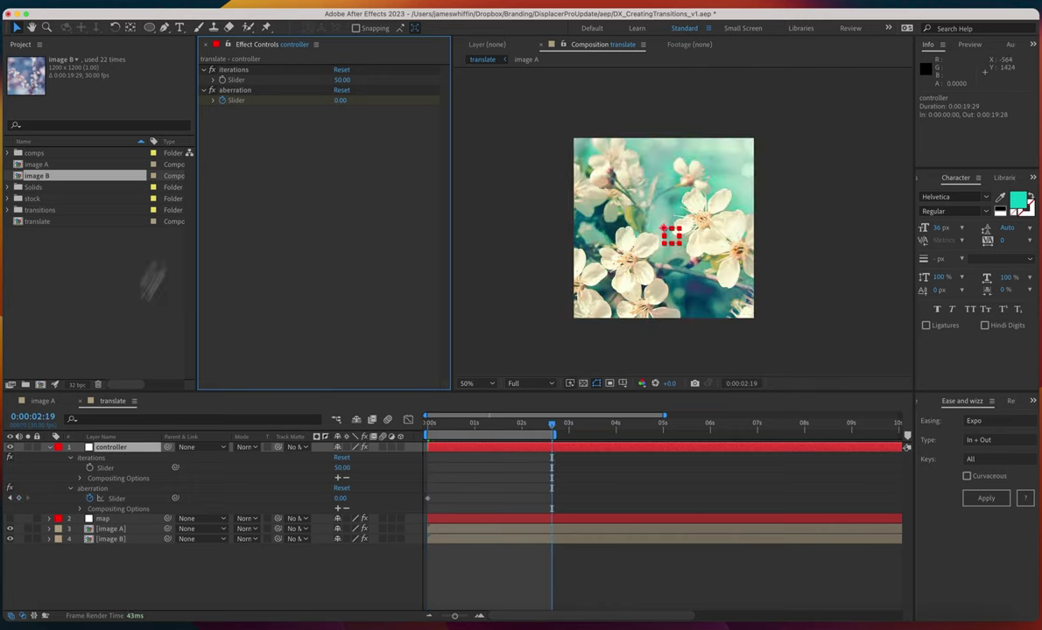
key(u)
click(19, 469)
Step: Keyframe the controller's aberration slider at 0.10 at 0:00:01:13
drag(550, 427, 494, 426)
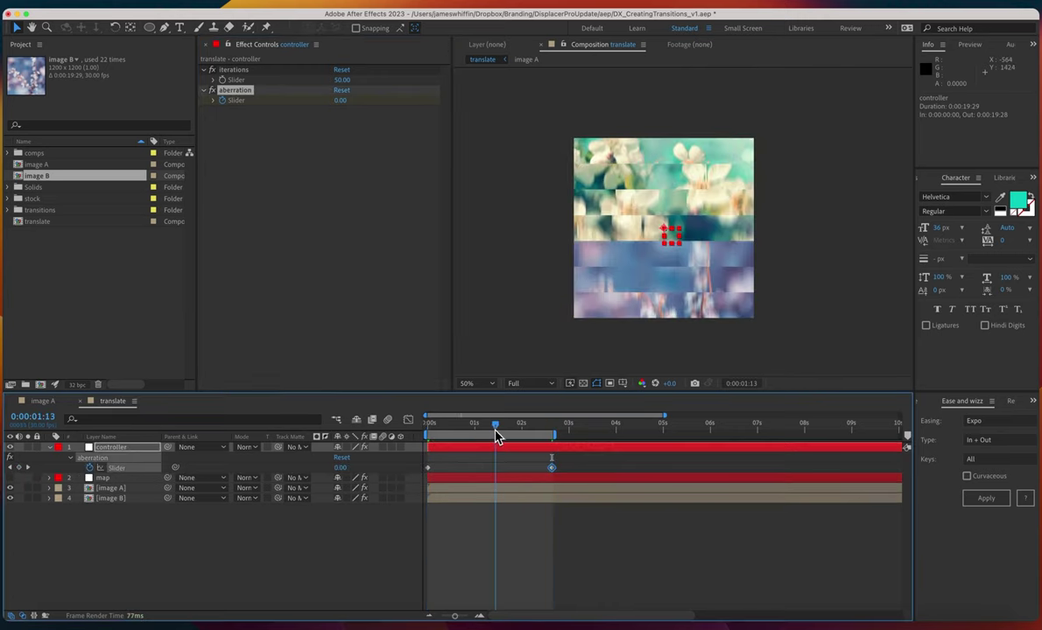
click(337, 100)
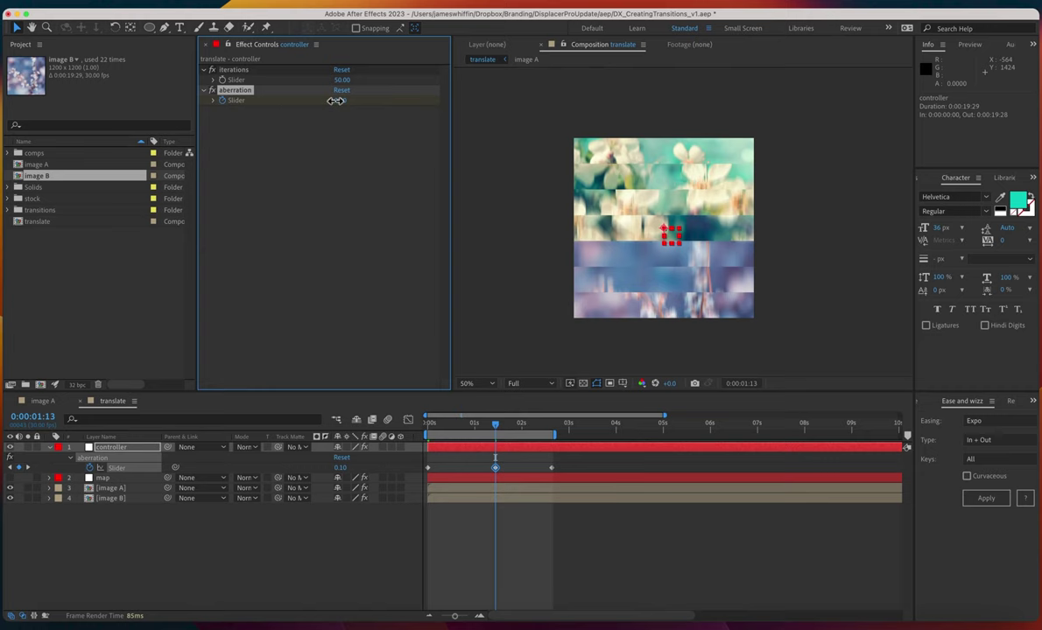
click(342, 143)
Step: Keyframe the controller's iterations slider at 50 at 0:00:01:13 and at 0 at both 0:00:00:00 and 0:00:02:19
click(221, 80)
text(j)
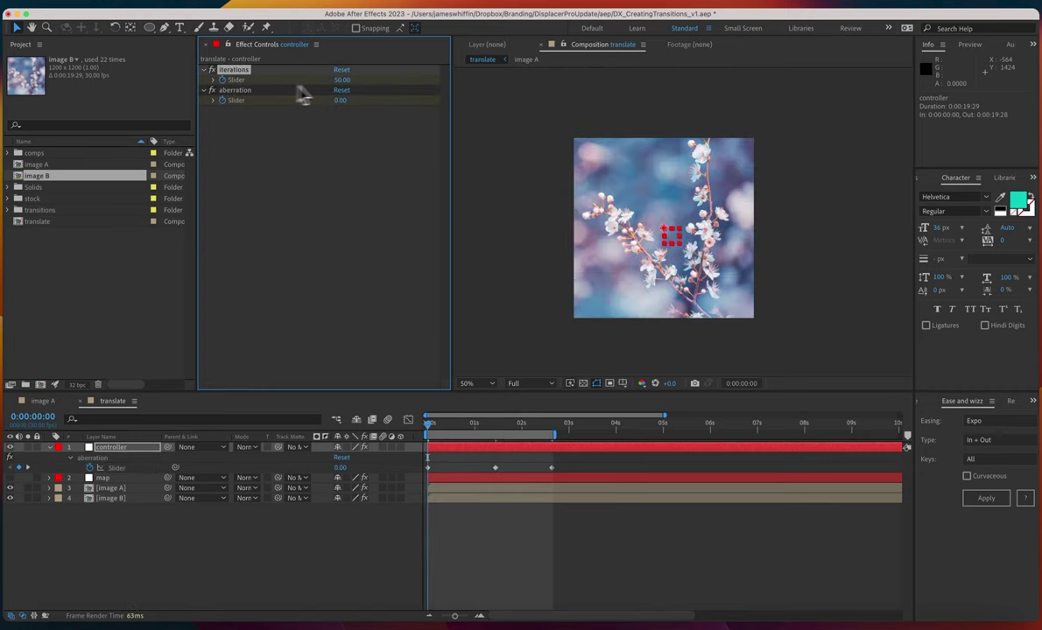
text(0)
click(326, 182)
key(k)
key(k)
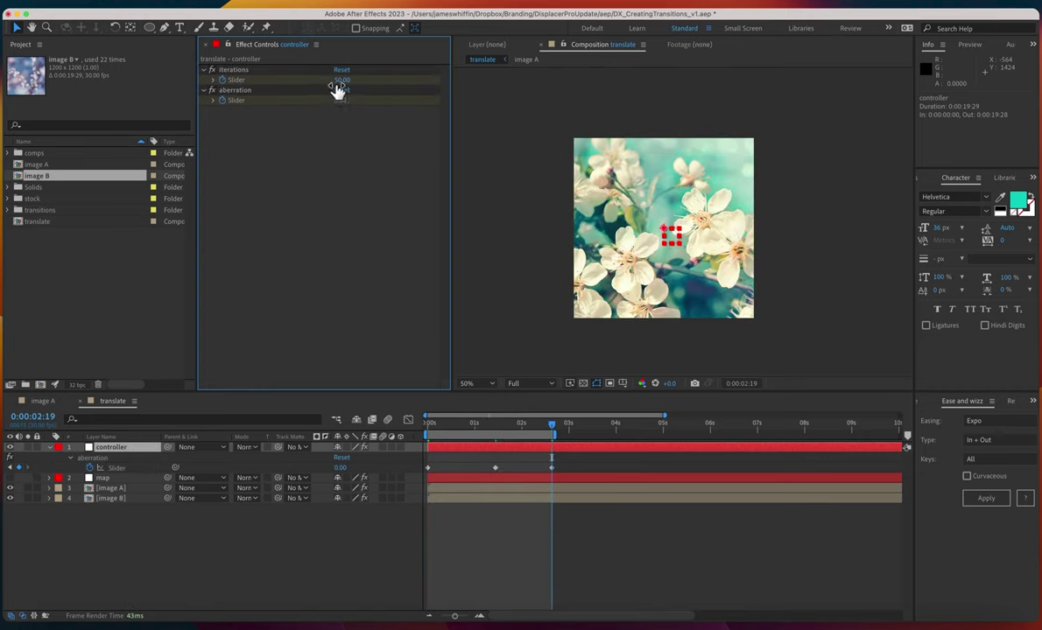
drag(337, 89, 340, 167)
key(u)
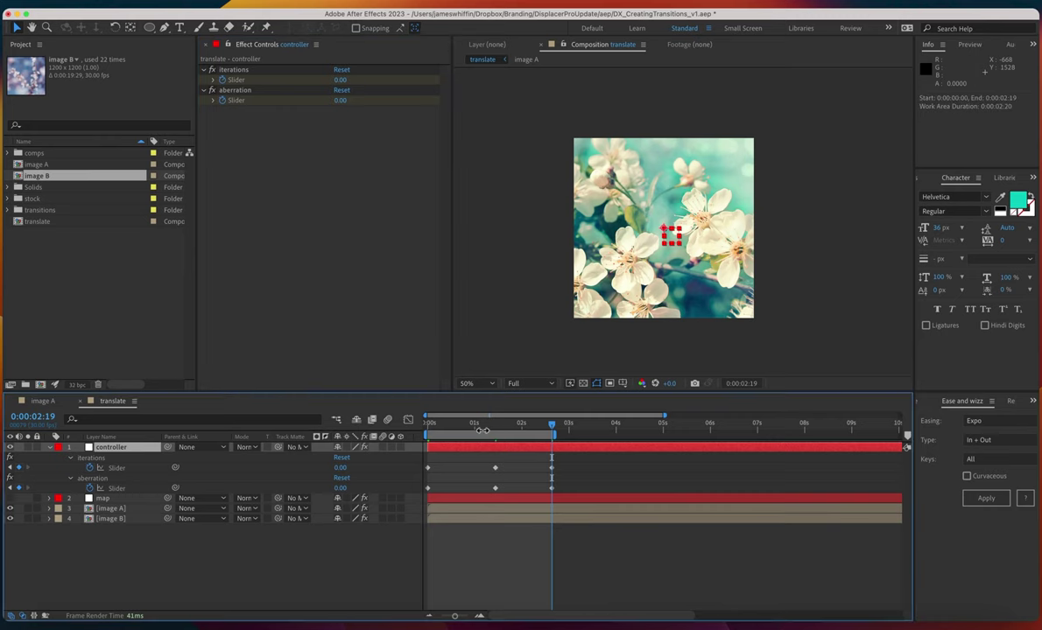
Step: Move the first keyframe of the controller's aberration slider to 0:00:00:29
click(473, 424)
drag(428, 468, 475, 469)
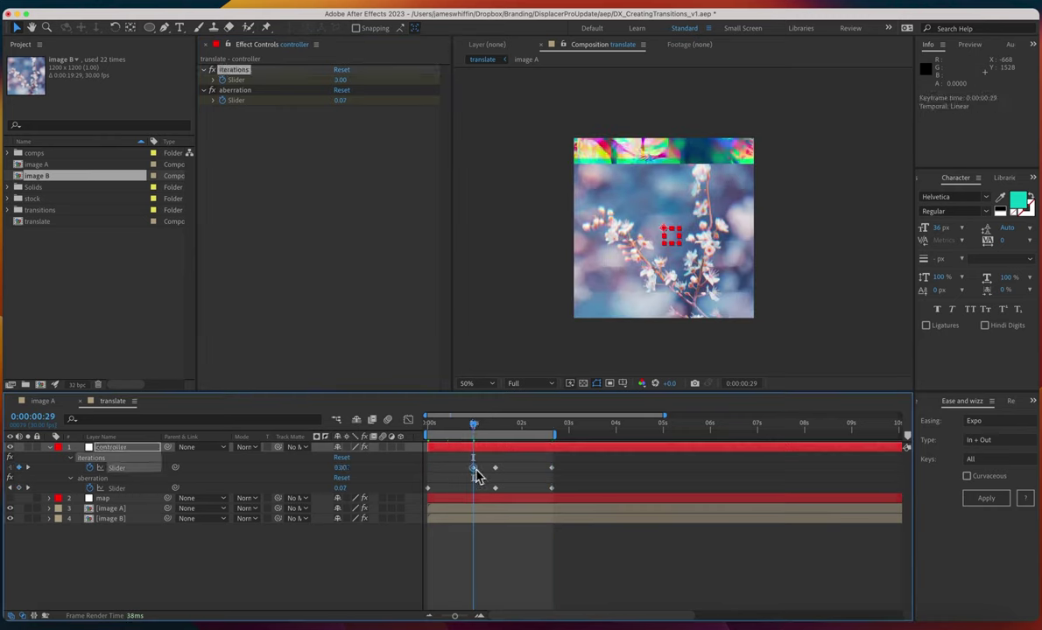
click(453, 476)
key(super+z)
drag(428, 489, 472, 491)
click(466, 472)
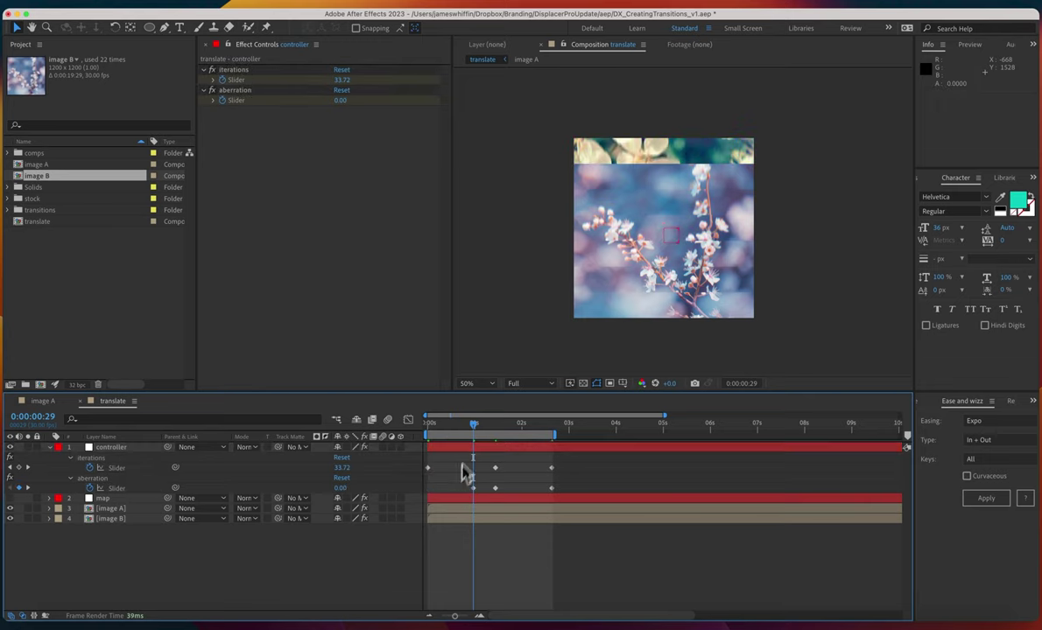
Step: Preview the translate transition from the start at 100% magnification
drag(478, 435, 427, 430)
scroll(501, 232, up, 1)
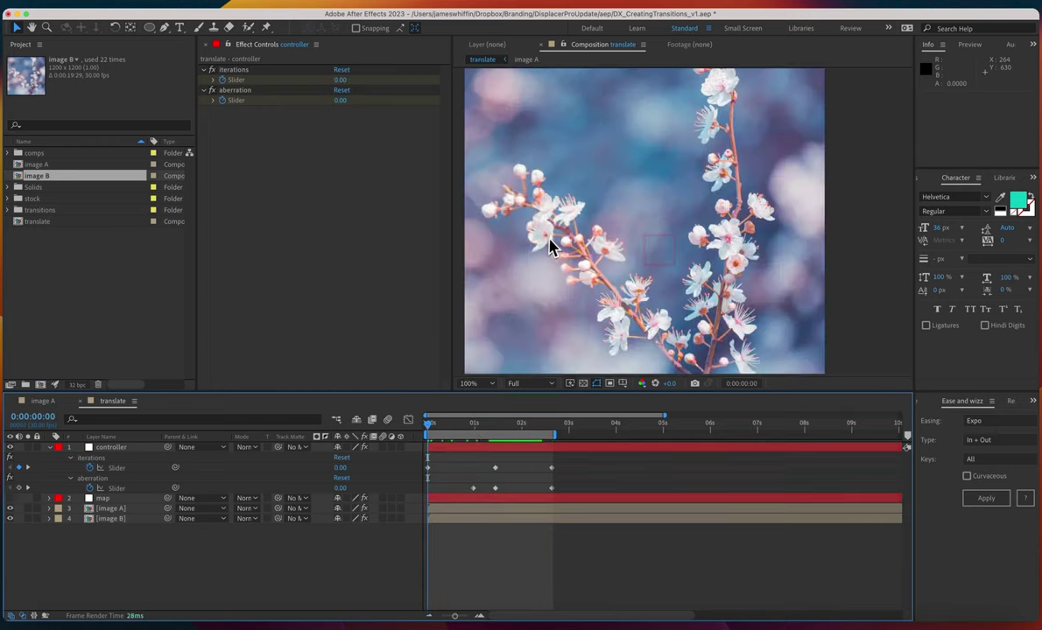
key(space)
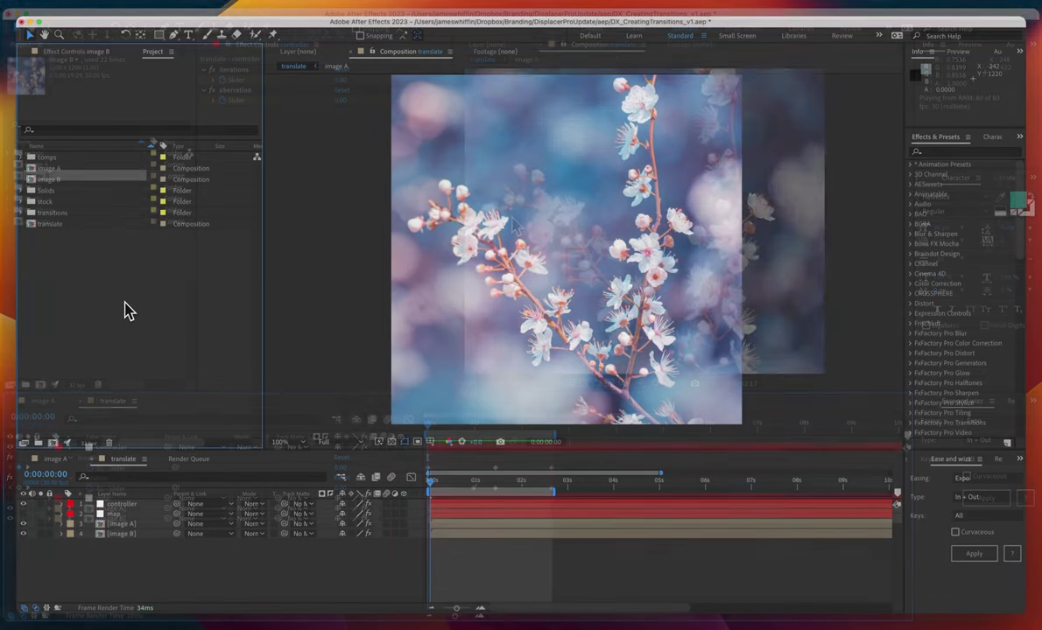
Step: Duplicate the translate composition, rename the copy rotate and open it
click(50, 224)
key(super+d)
key(Return)
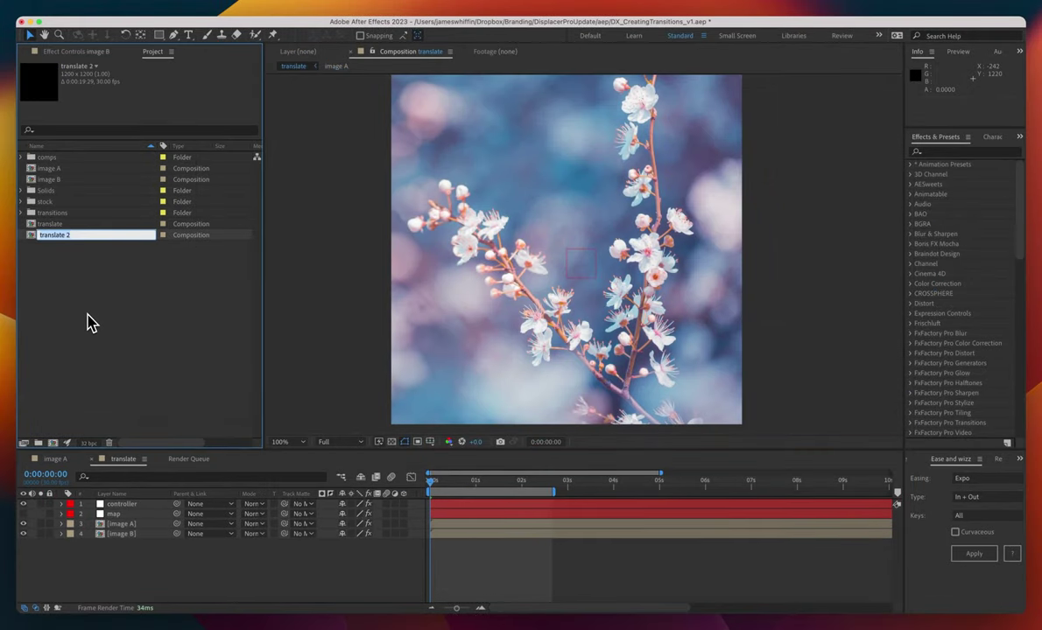
key(Return)
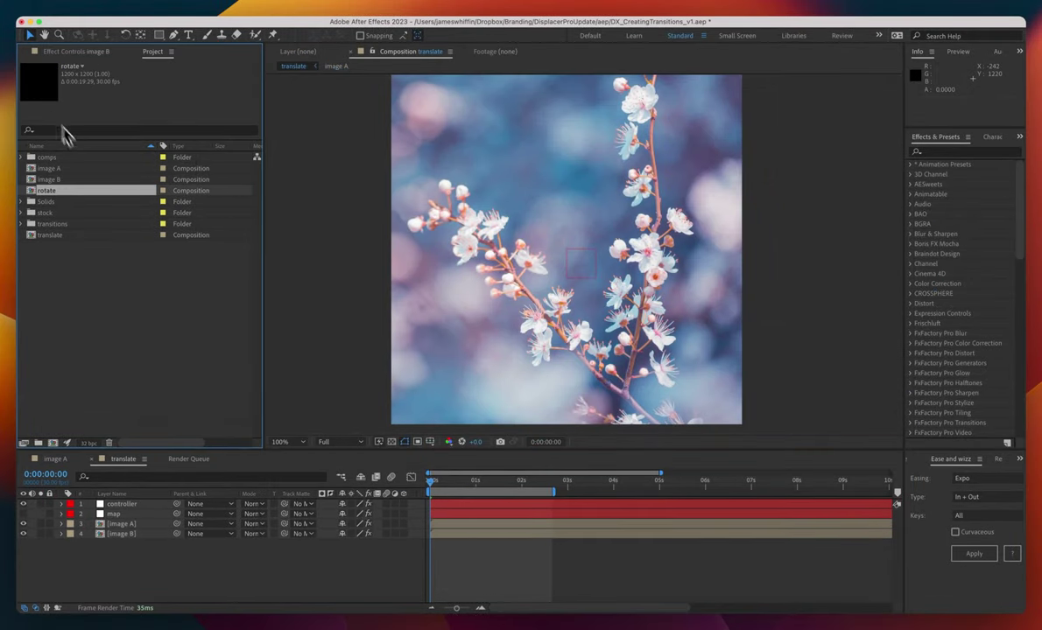
double_click(70, 192)
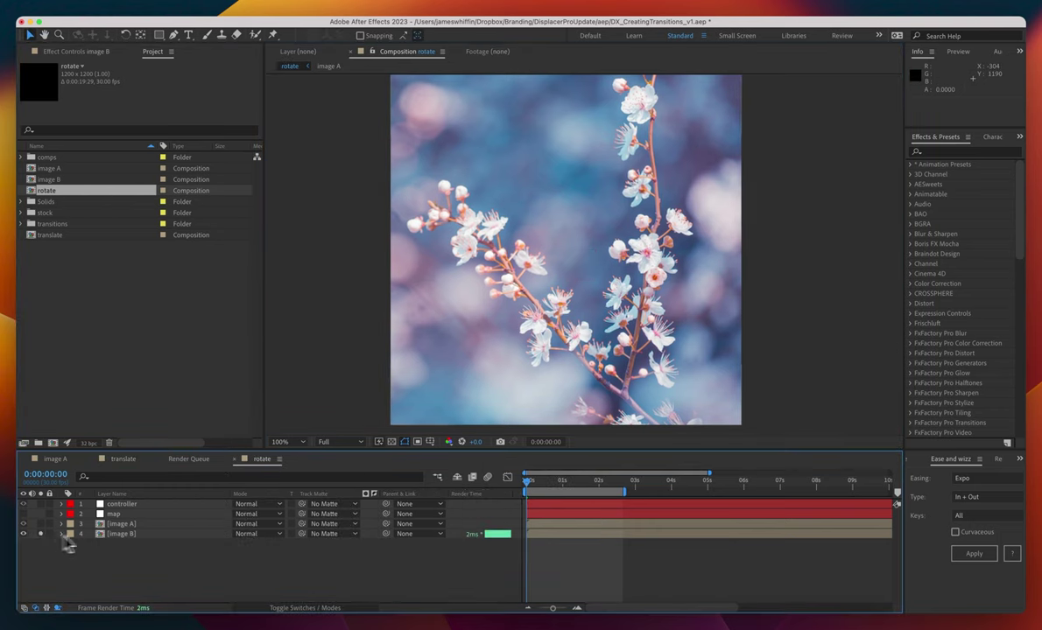
Step: Preview the soloed image B layer in the rotate composition
click(136, 533)
key(space)
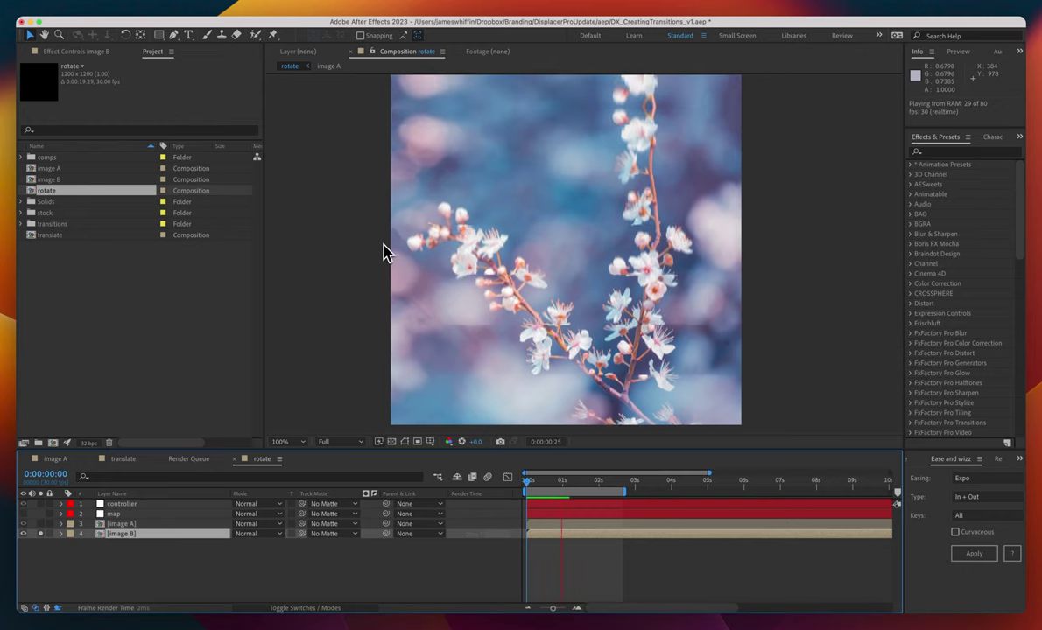
drag(624, 235, 619, 237)
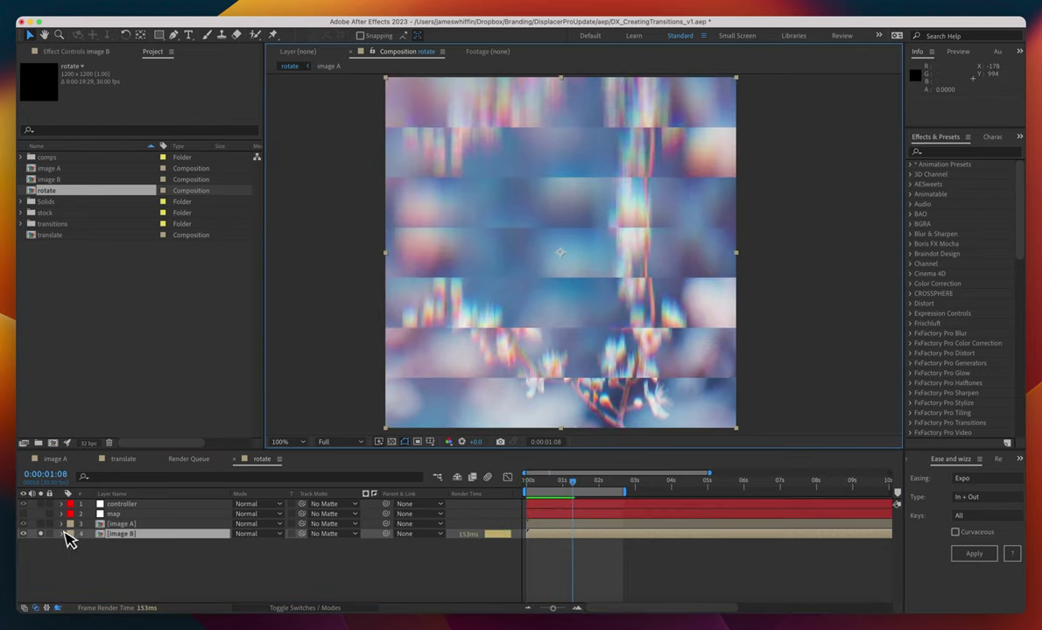
Step: Make the map layer visible, solo it and display its effect settings
click(23, 514)
click(42, 513)
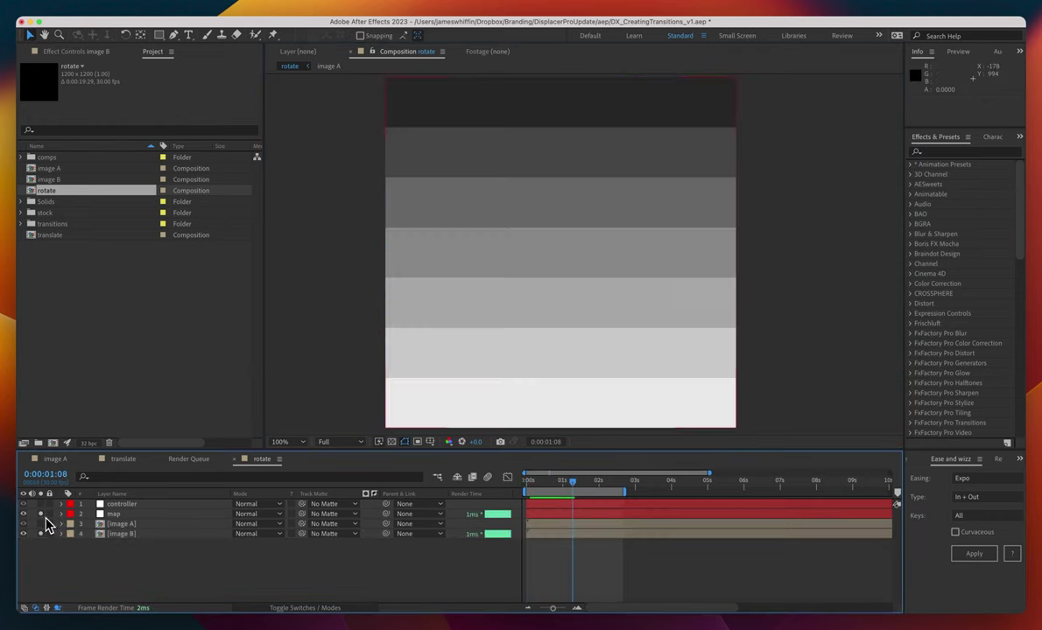
click(93, 514)
click(79, 50)
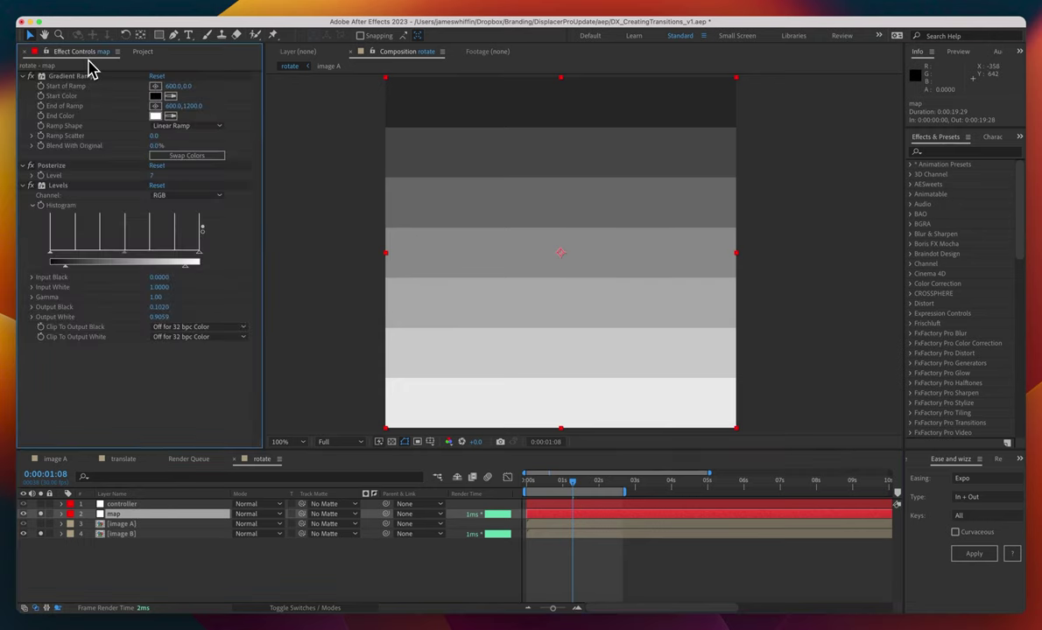
Step: Replace the map layer's Gradient Ramp with a freeGradient effect placed above Posterize and Levels
click(74, 79)
key(Delete)
key(ctrl+space)
text(free)
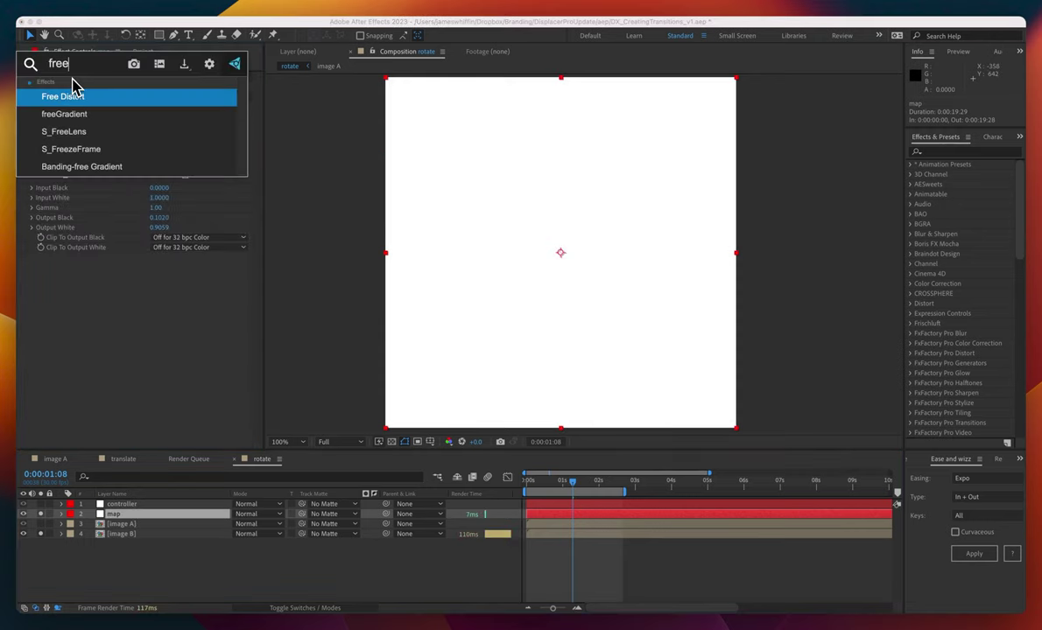
key(Down)
key(Return)
scroll(77, 149, up, 3)
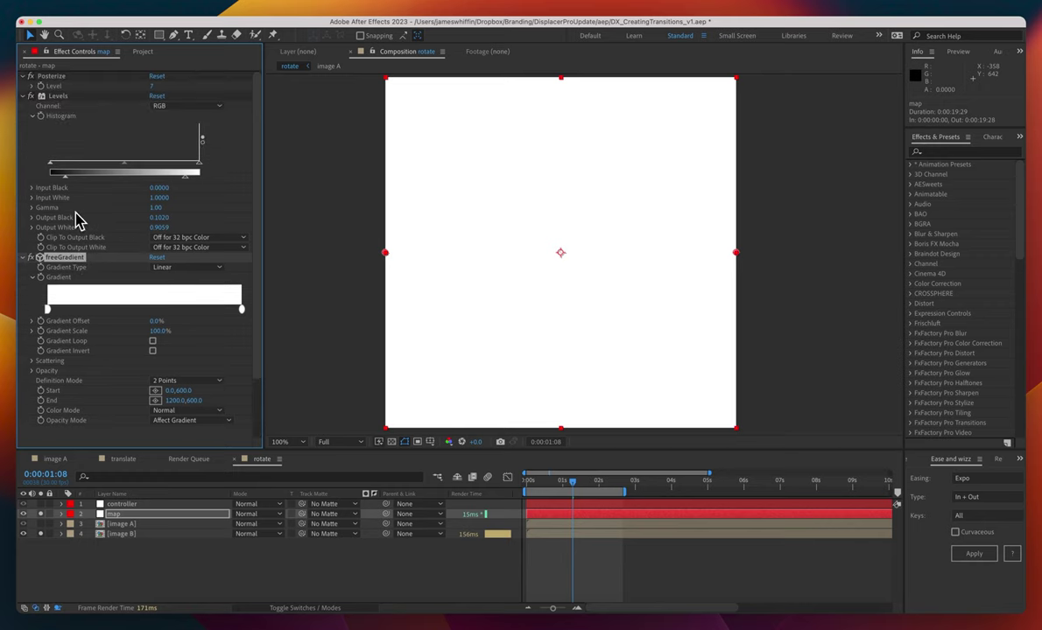
drag(68, 243, 83, 92)
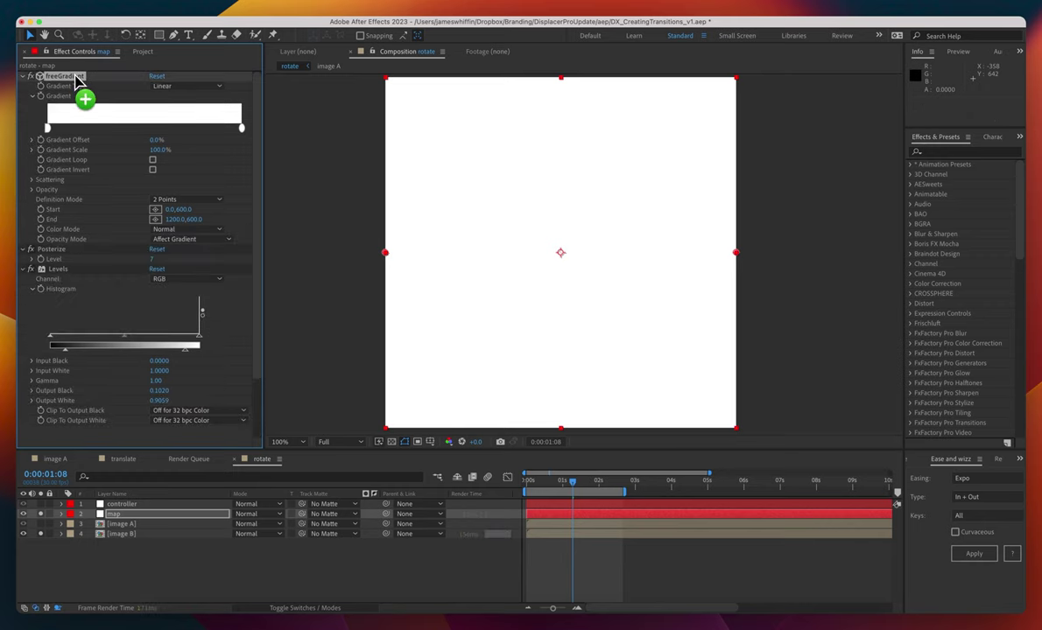
Step: Give freeGradient a black end color, the Parametric definition mode and the Radial gradient type
double_click(241, 129)
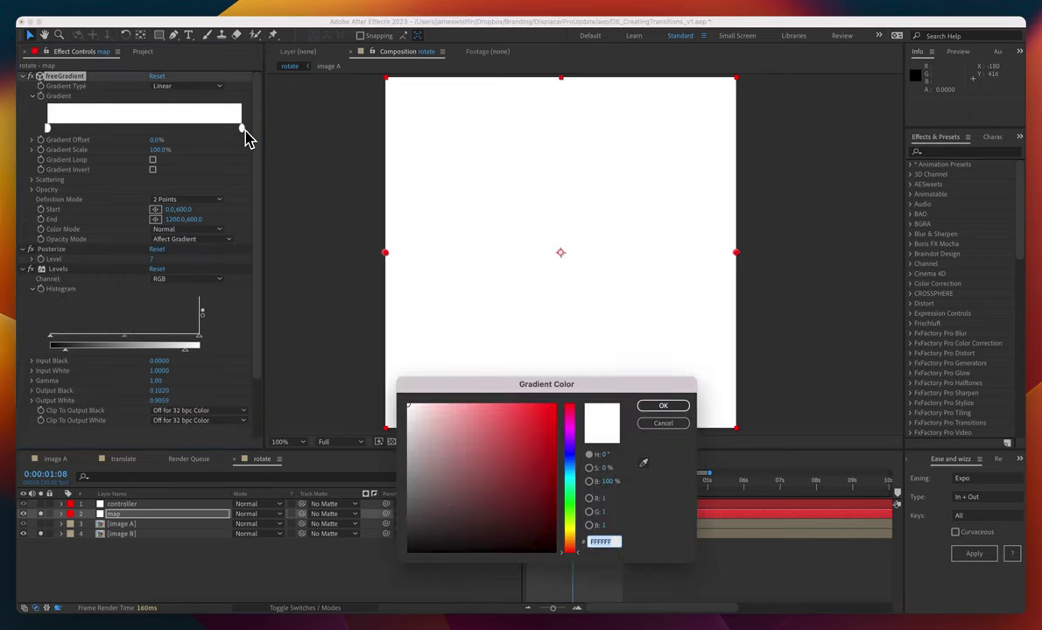
key(Return)
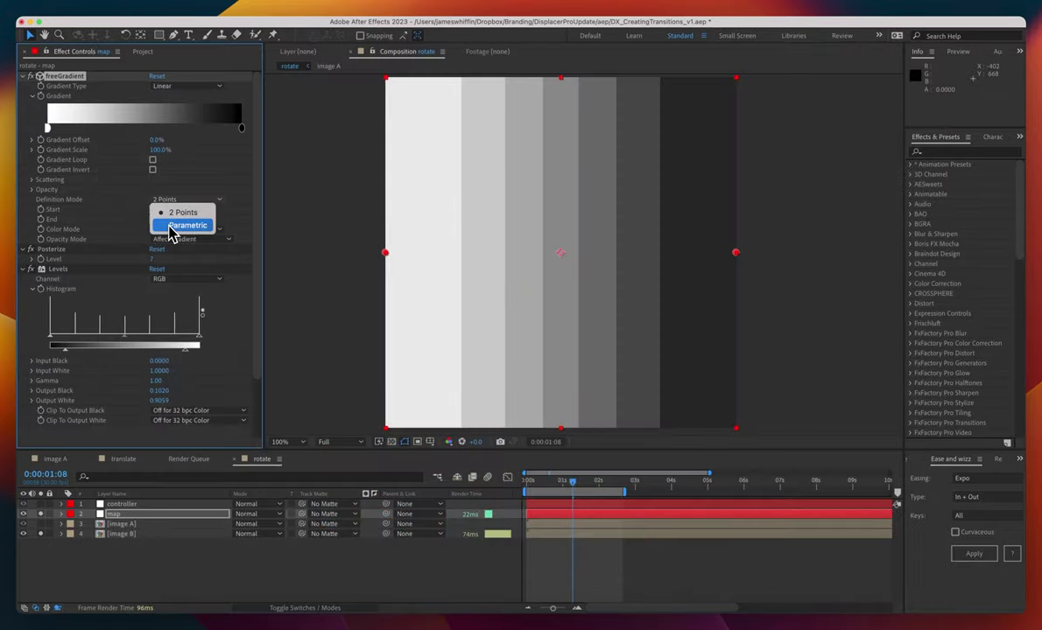
click(173, 226)
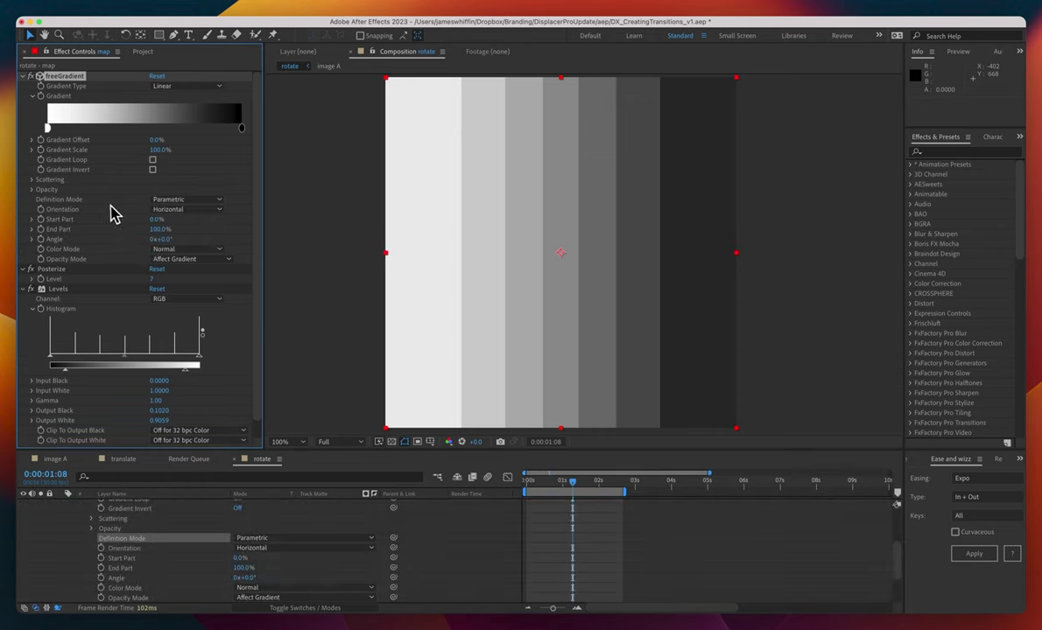
click(179, 86)
click(171, 102)
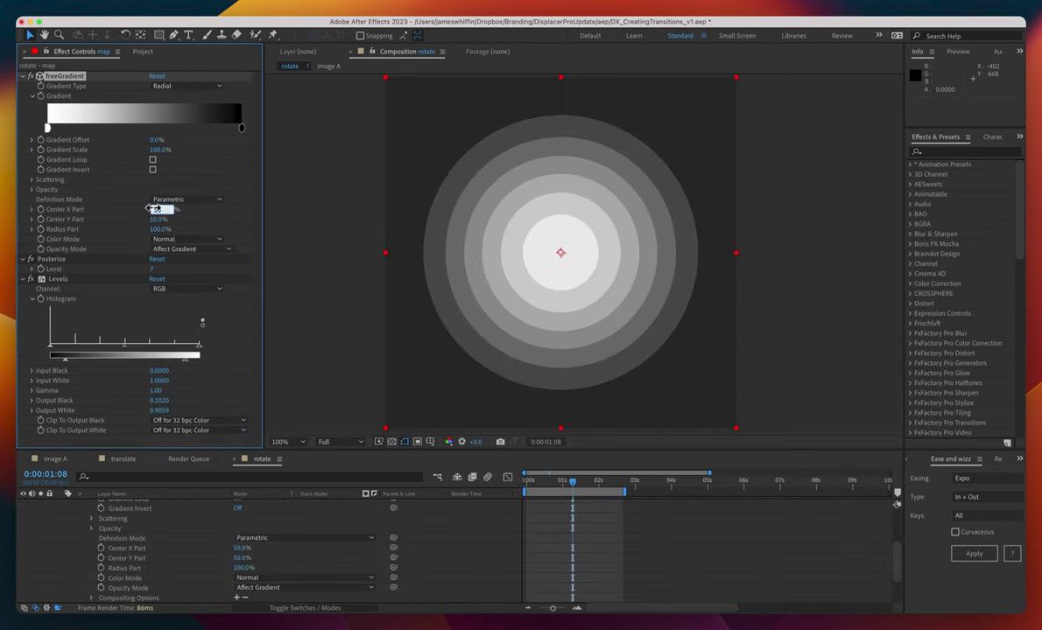
Step: Set the radial gradient's Center X Part and Center Y Part to 0% and its Radius Part to 318%
text(0)
key(Tab)
text(0)
key(Return)
scroll(503, 267, down, 2)
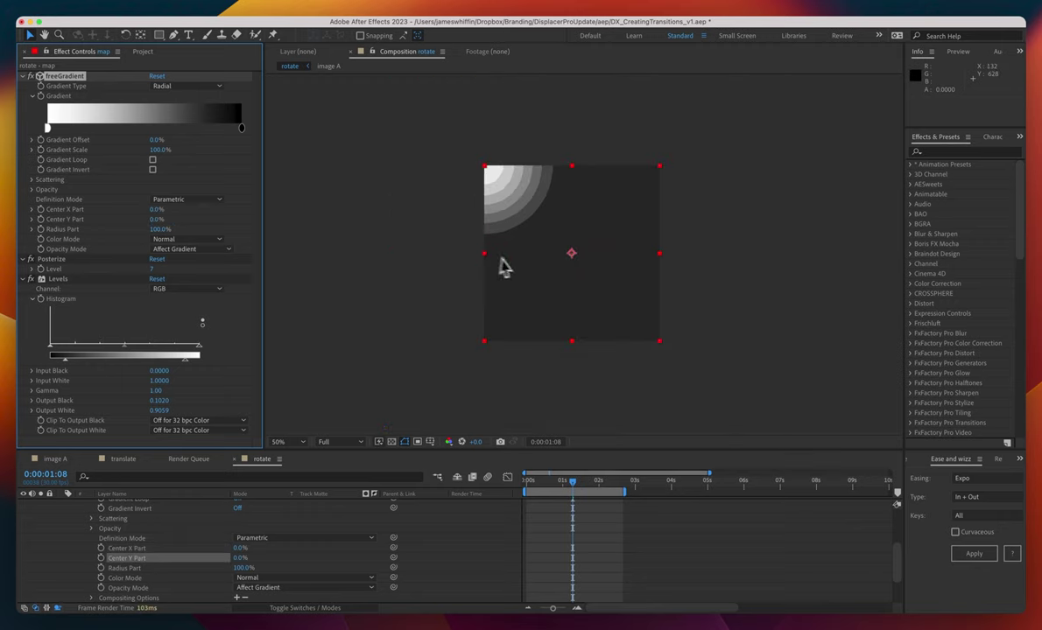
drag(166, 232, 281, 233)
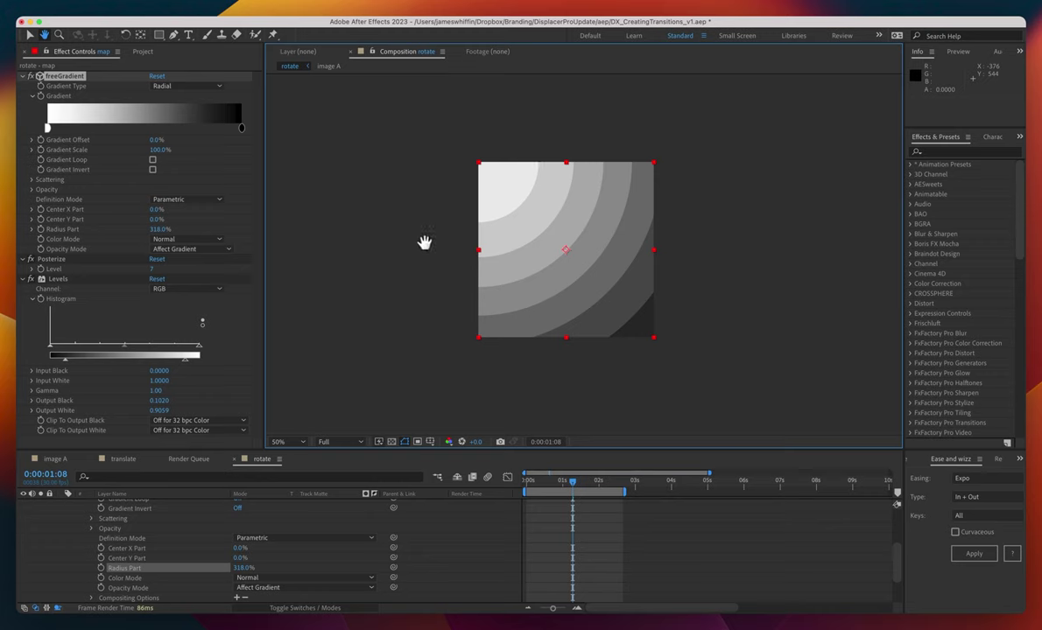
scroll(422, 241, up, 2)
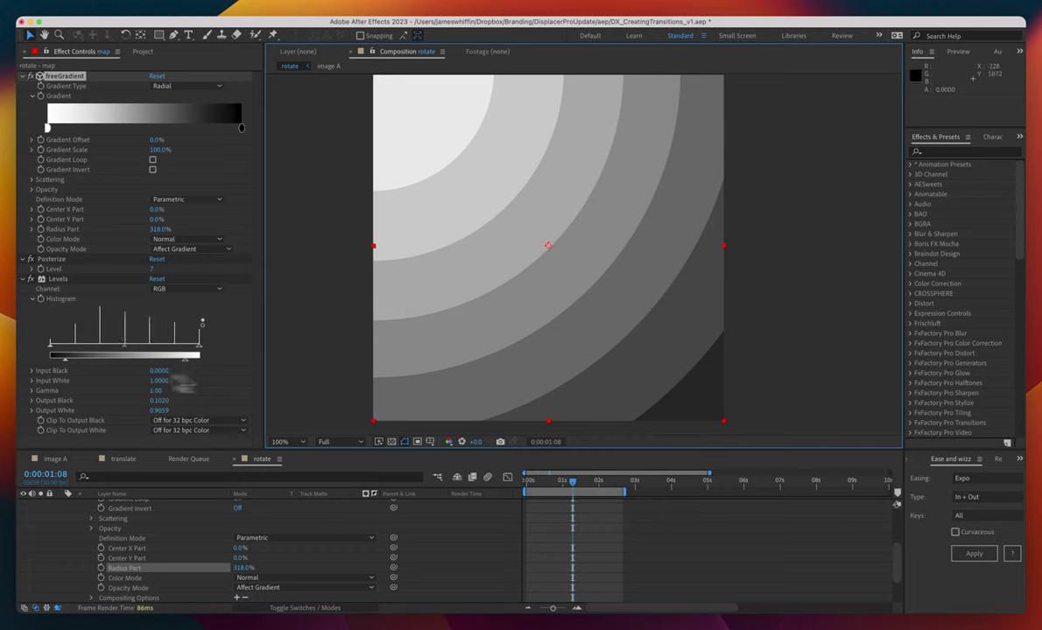
Step: Set the map layer's Posterize level to 6
click(152, 276)
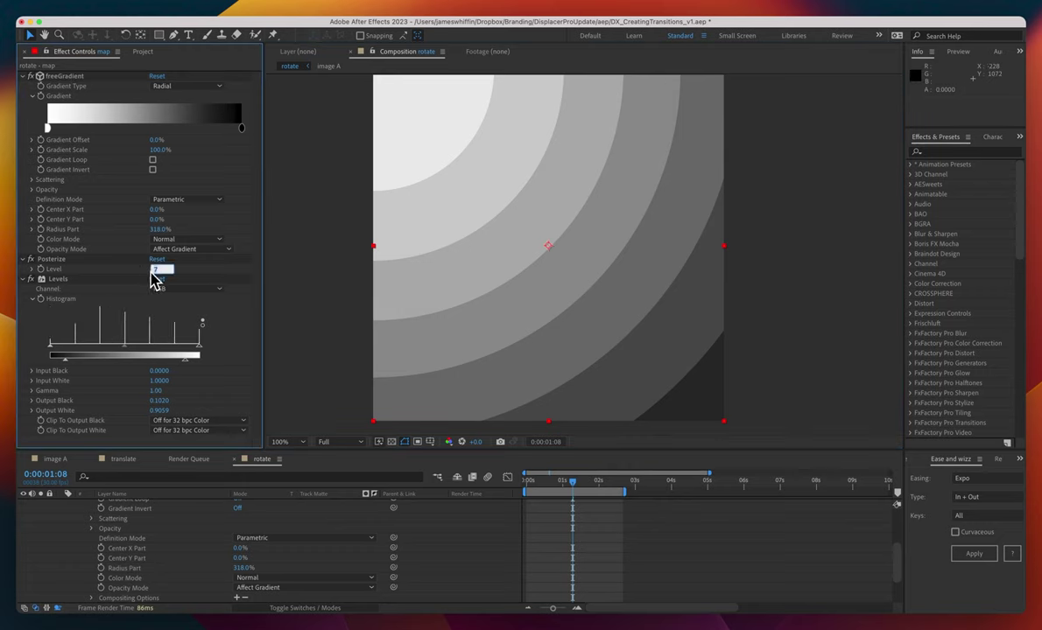
text(6)
key(Return)
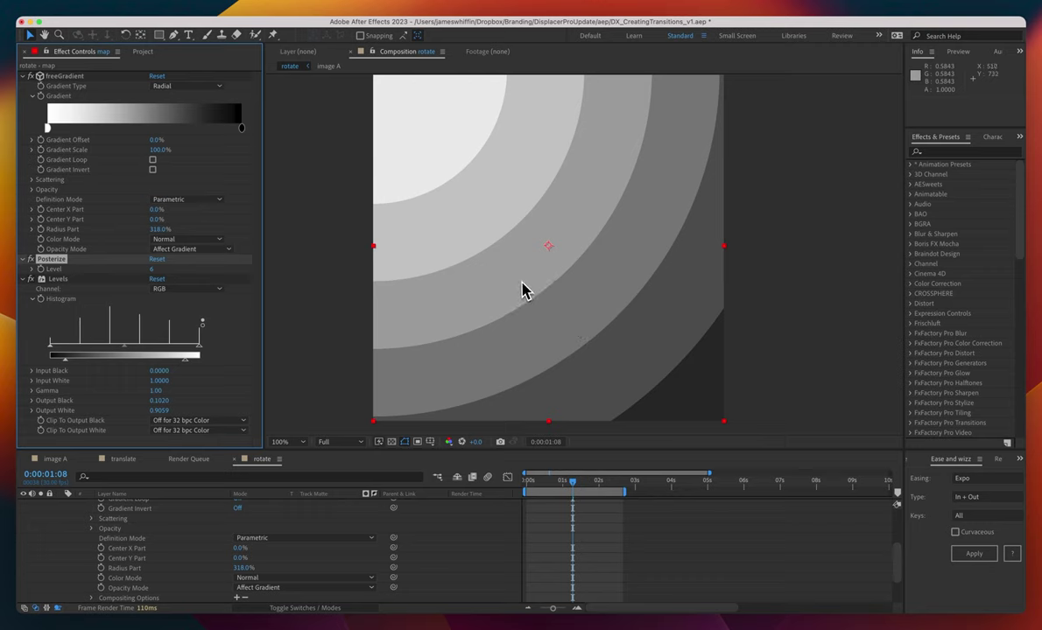
drag(522, 288, 517, 288)
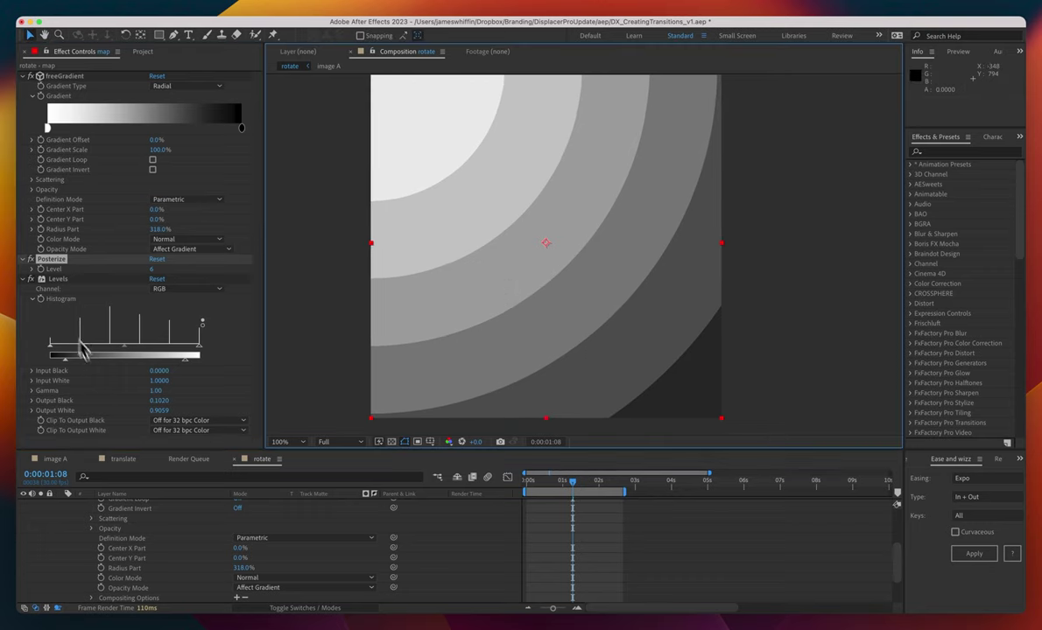
Step: Collapse the map layer's properties and hide the layer
click(63, 553)
scroll(63, 552, up, 5)
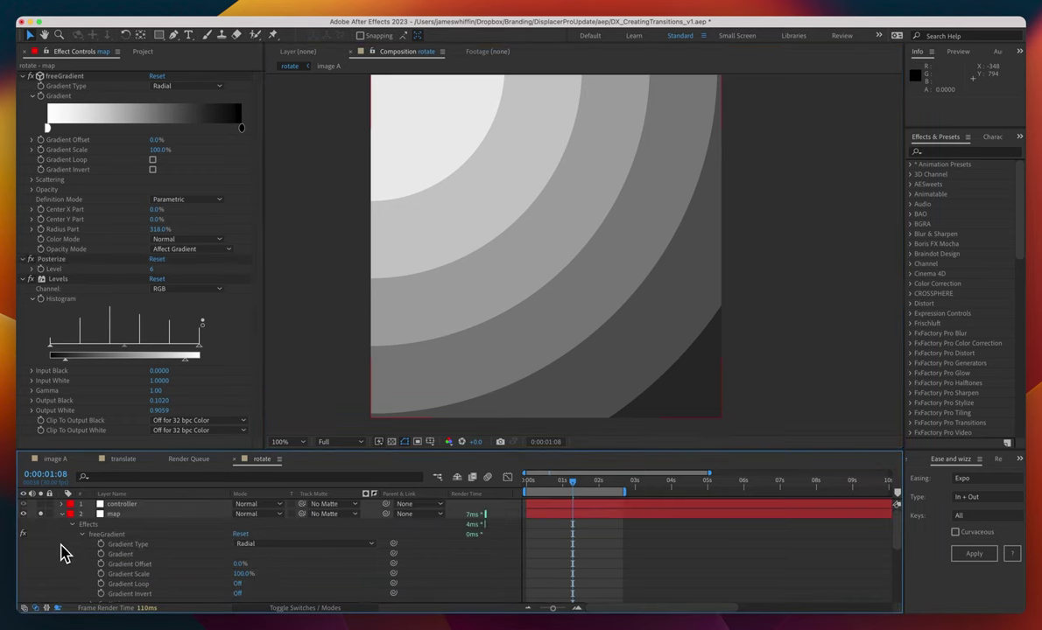
click(61, 513)
click(112, 515)
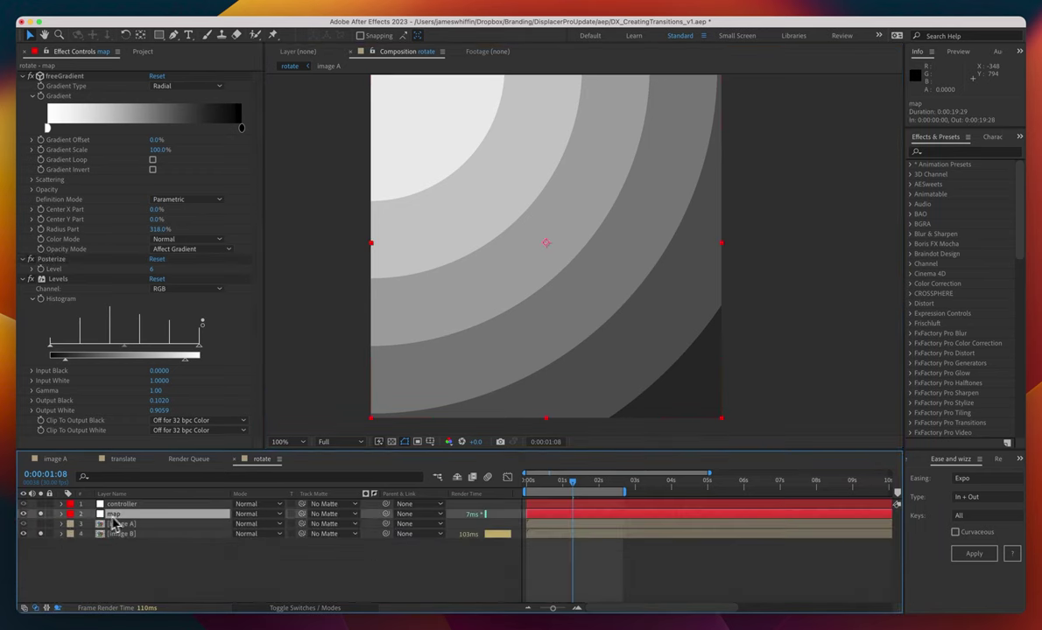
click(23, 514)
Step: Select image B and preview its displacement with the new radial map
click(140, 534)
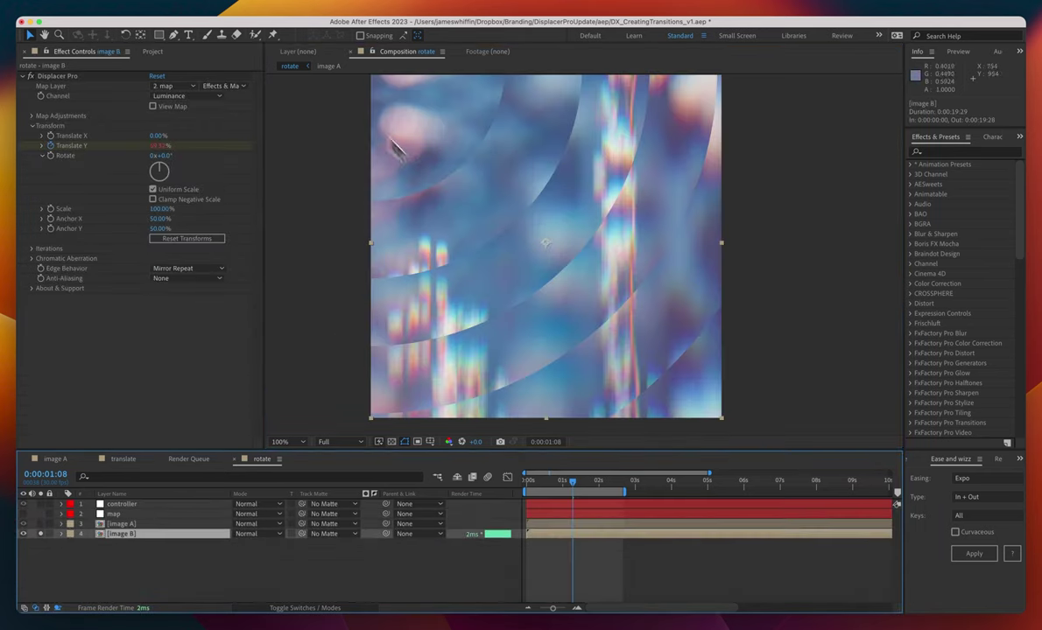
key(space)
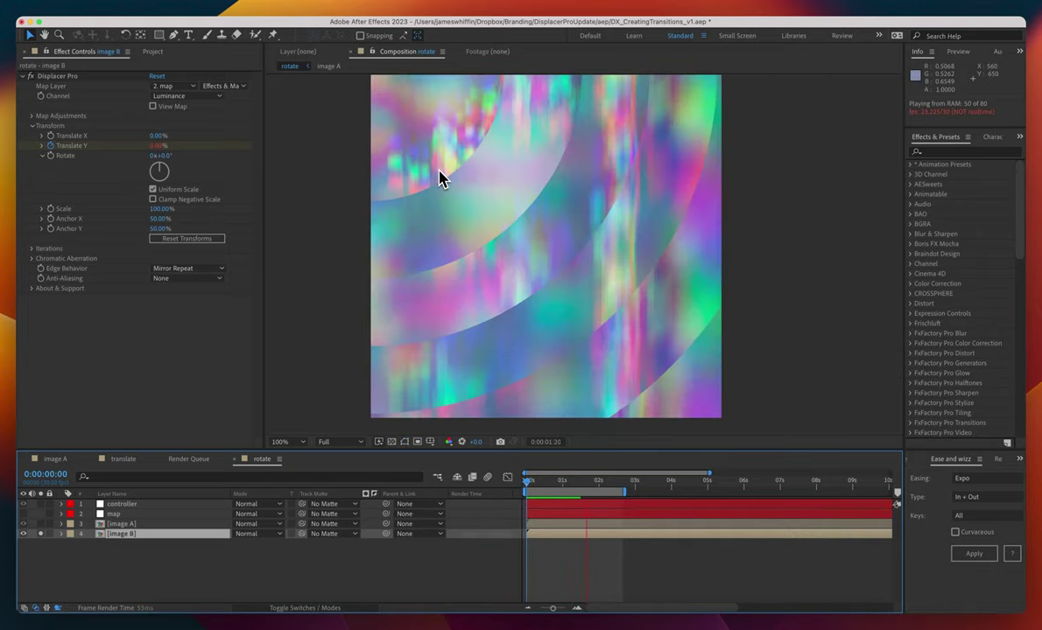
key(space)
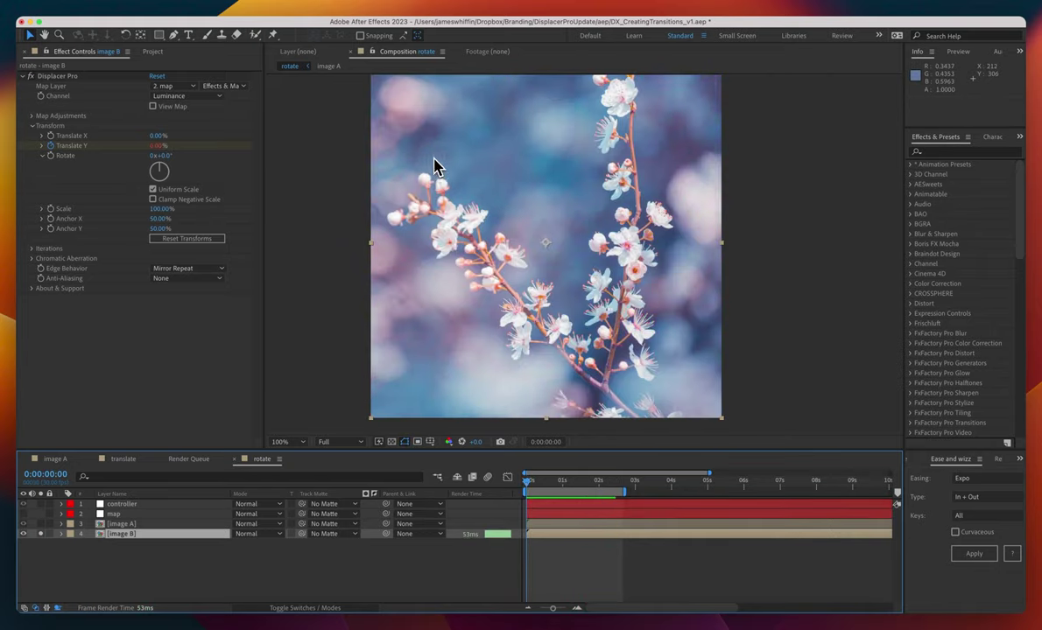
key(space)
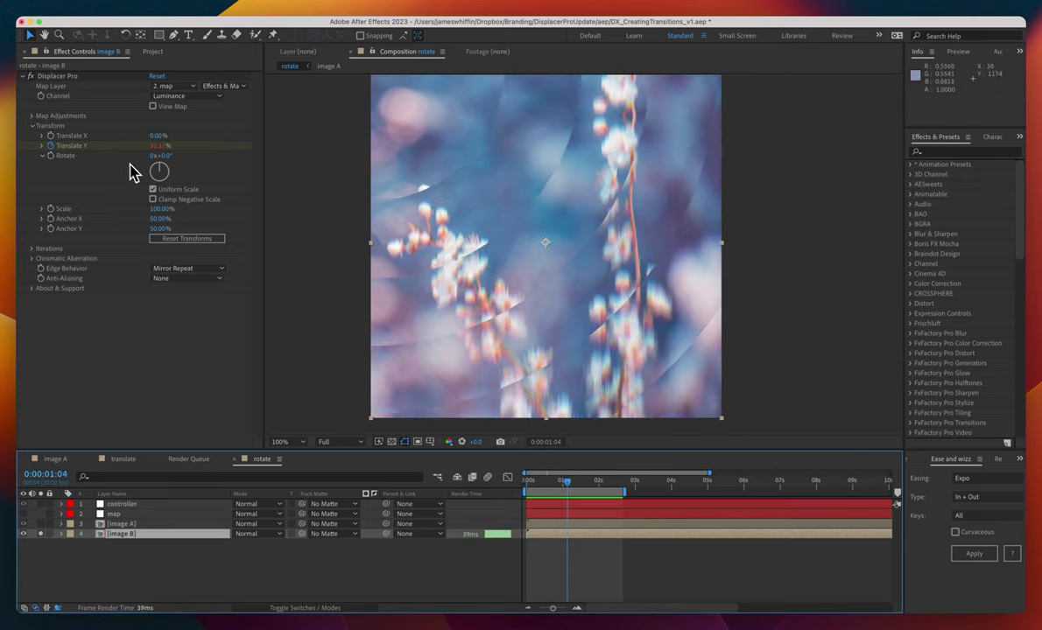
Step: Remove the Translate Y animation from image B's Displacer Pro and try a Rotate value of 62°
click(48, 155)
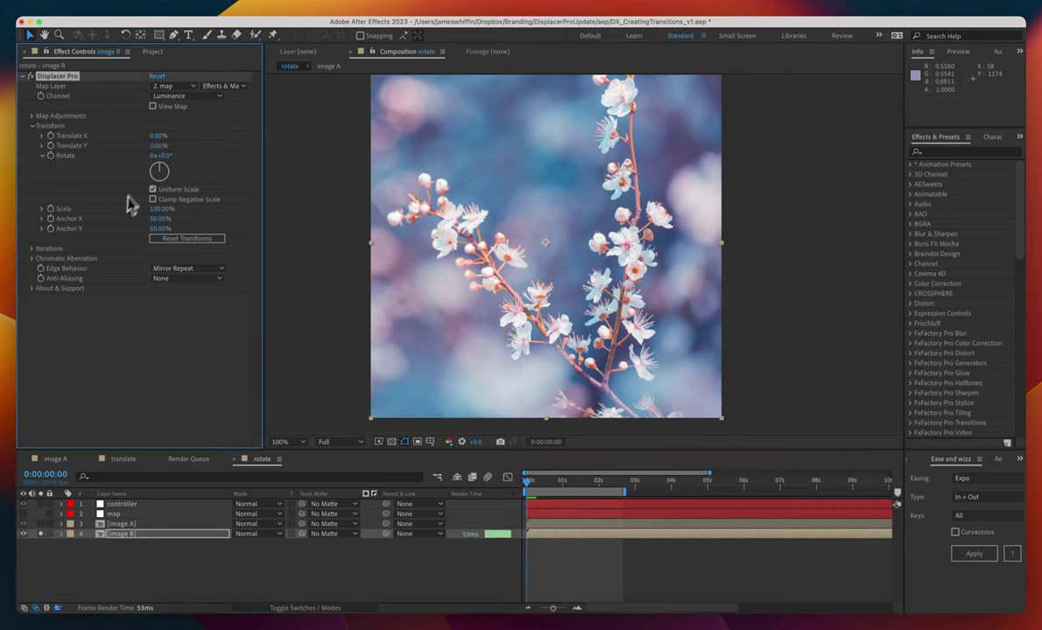
drag(159, 169, 348, 204)
Step: Set Displacer Pro's Anchor X and Anchor Y to 0% on image B
click(150, 218)
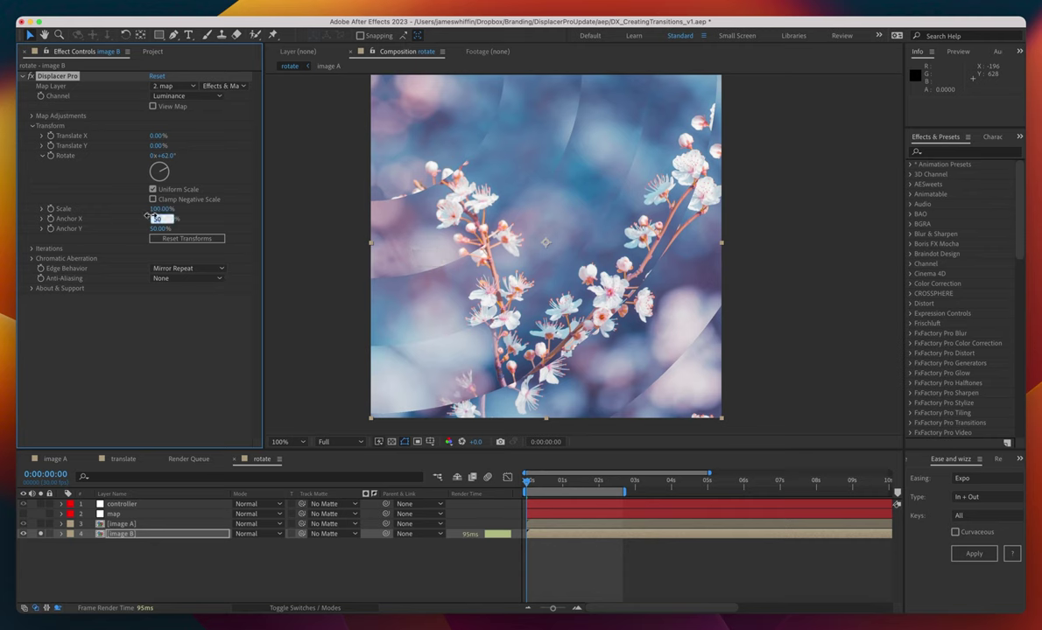
text(0)
key(Return)
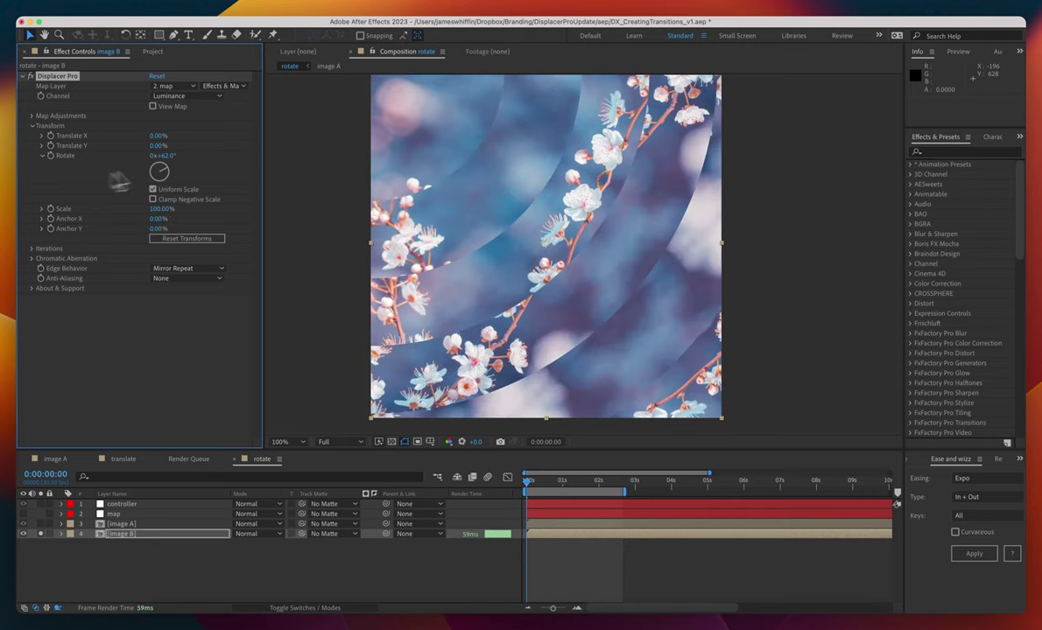
Step: Reset image B's Rotate to 0° and Edge Behavior to None, turn off Displacement Offset animation, and set Map Interpretation to Standard
click(289, 213)
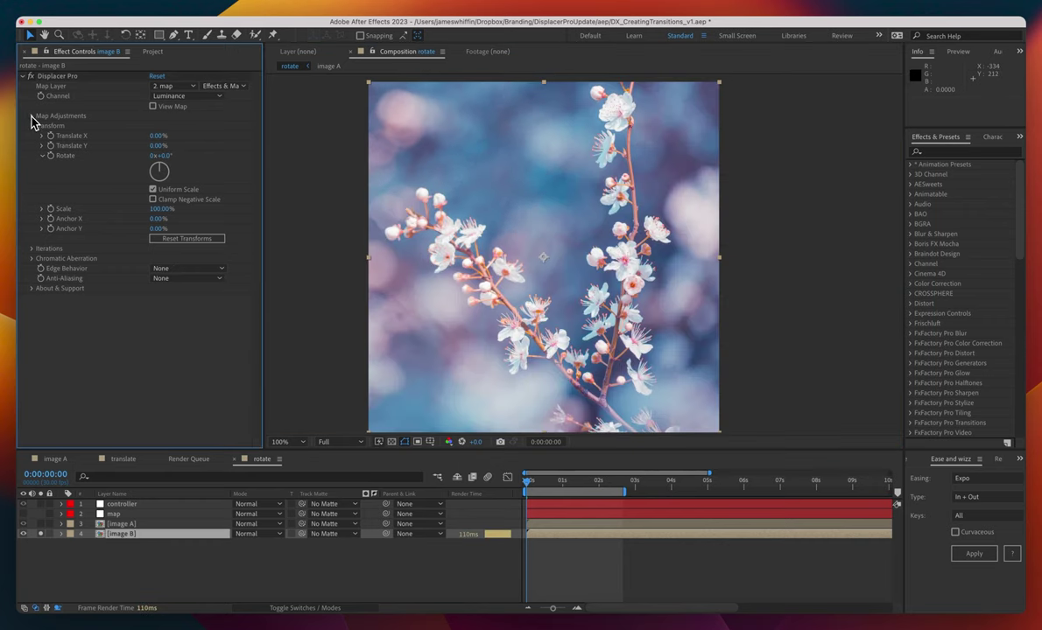
click(33, 117)
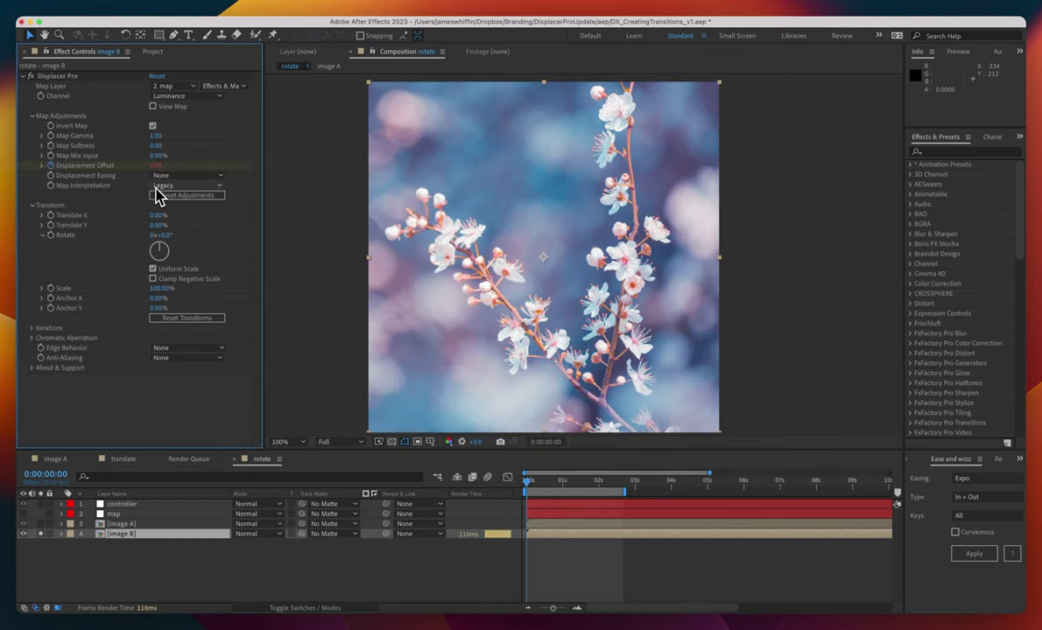
click(48, 179)
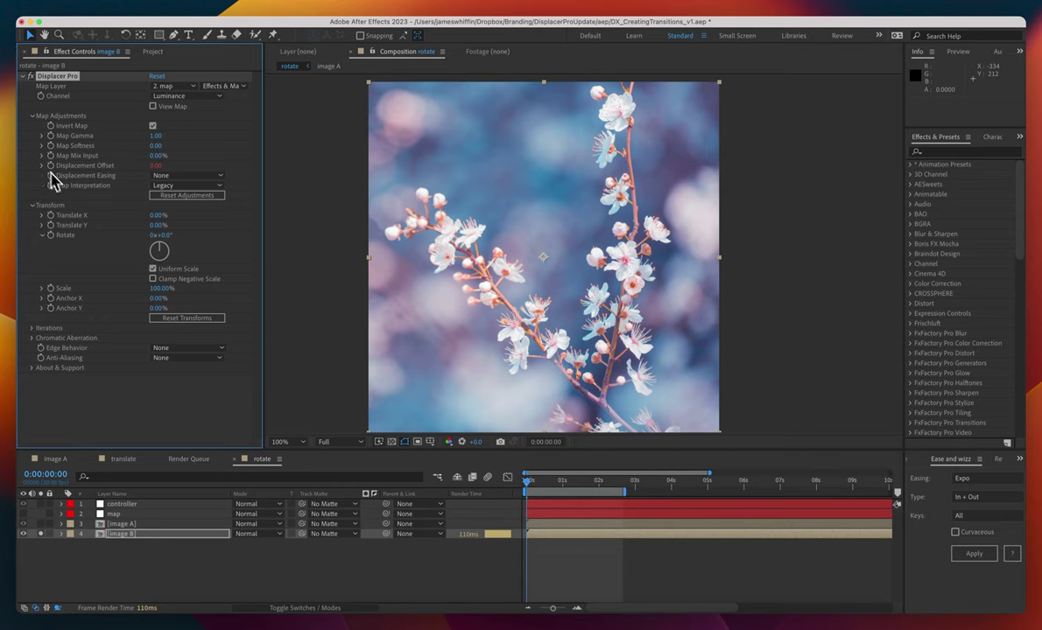
click(162, 186)
click(161, 203)
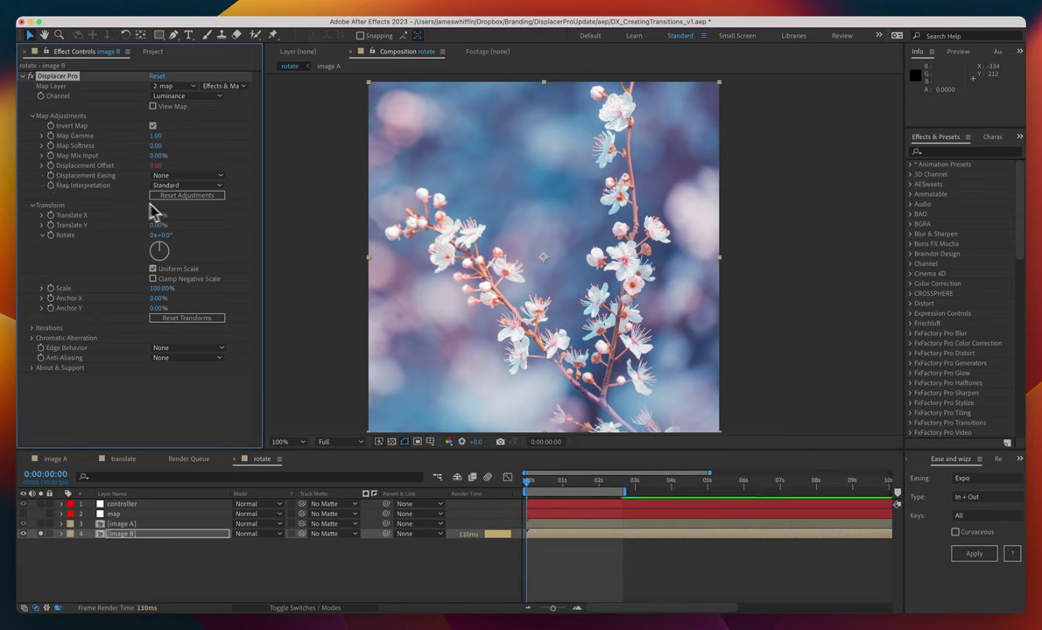
Step: Keyframe image B's Displacer Pro Rotate from 2x+278° at the start of the composition to 0° at 0:00:02:19
drag(160, 236, 685, 179)
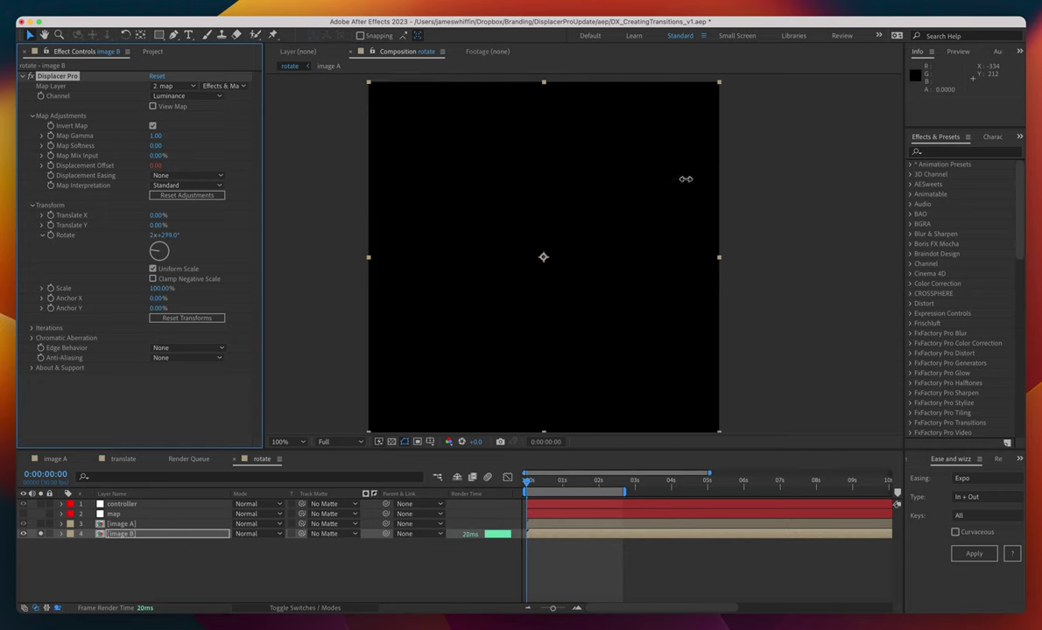
scroll(583, 251, down, 2)
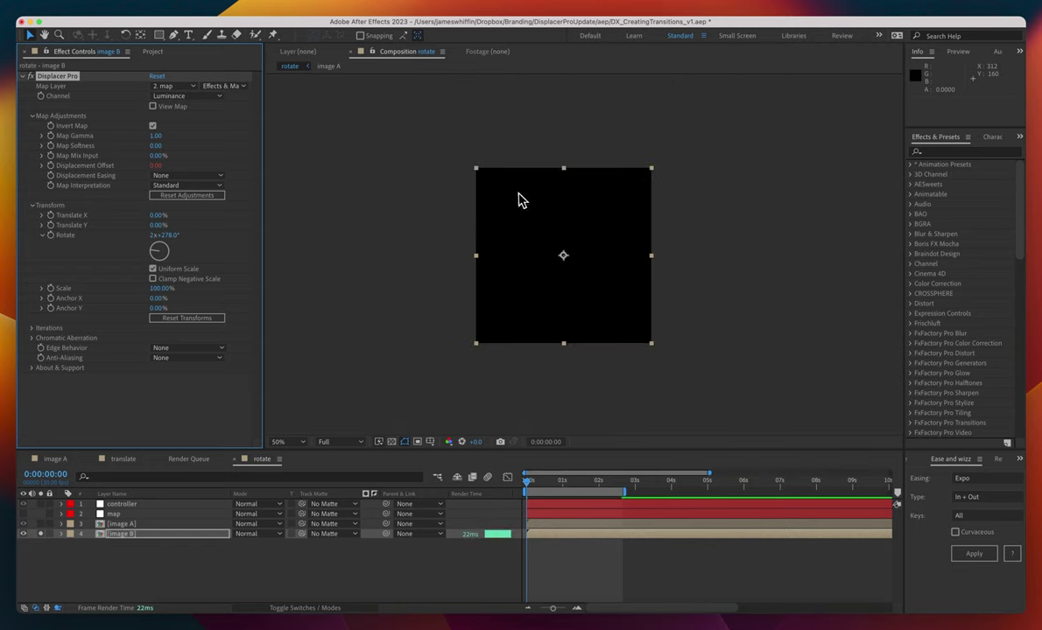
drag(518, 199, 495, 178)
click(50, 234)
key(shift+End)
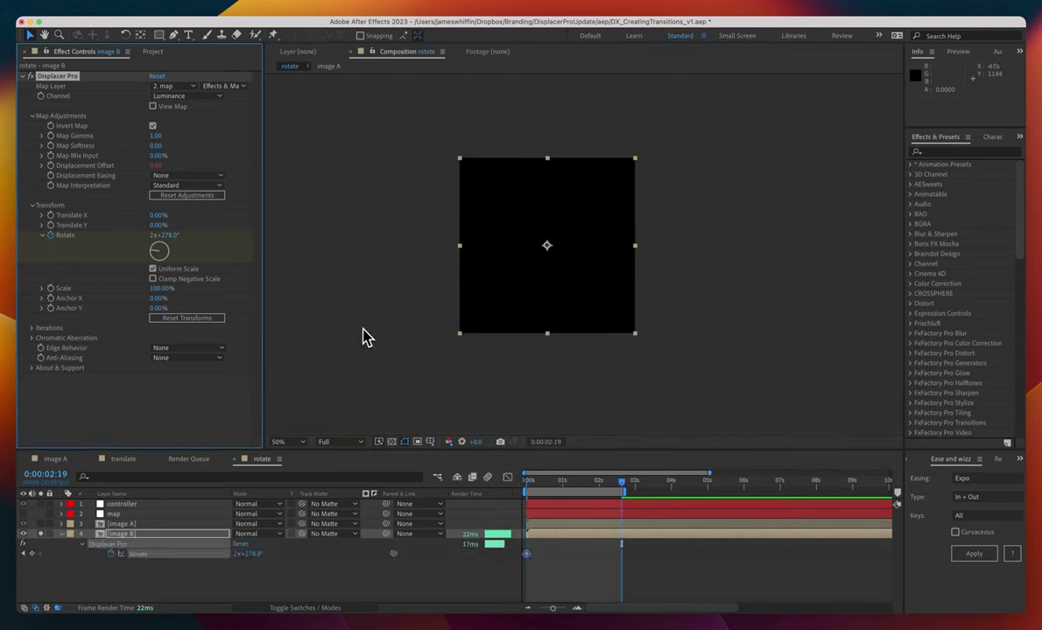
key(Return)
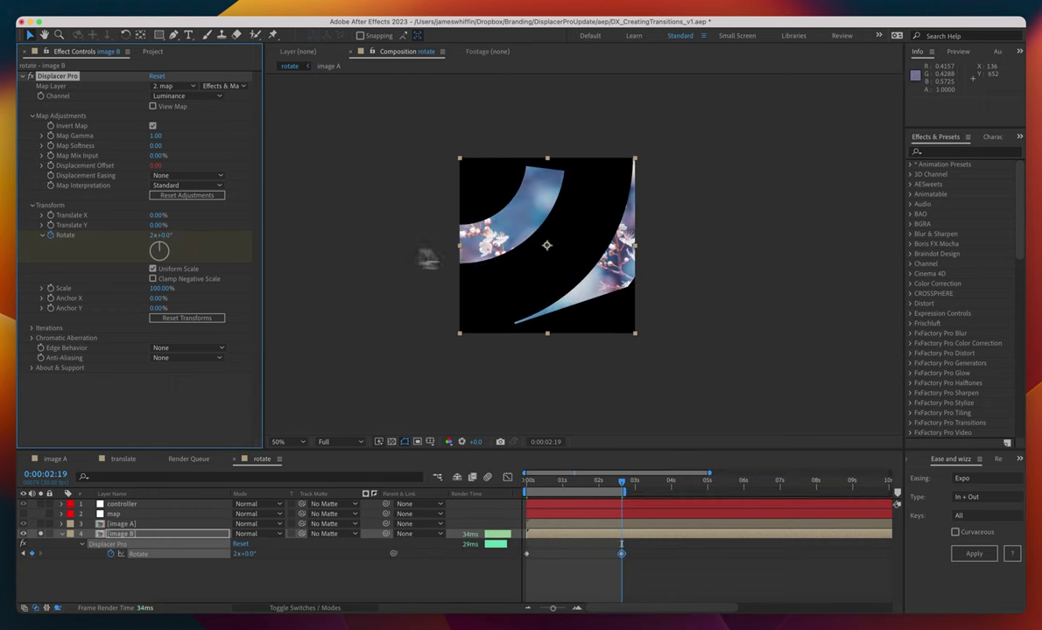
click(151, 234)
text(0)
key(Return)
Step: Apply Expo In + Out easing to image B's Rotate keyframes and preview the animation before and after
key(.)
drag(461, 244, 482, 276)
key(Home)
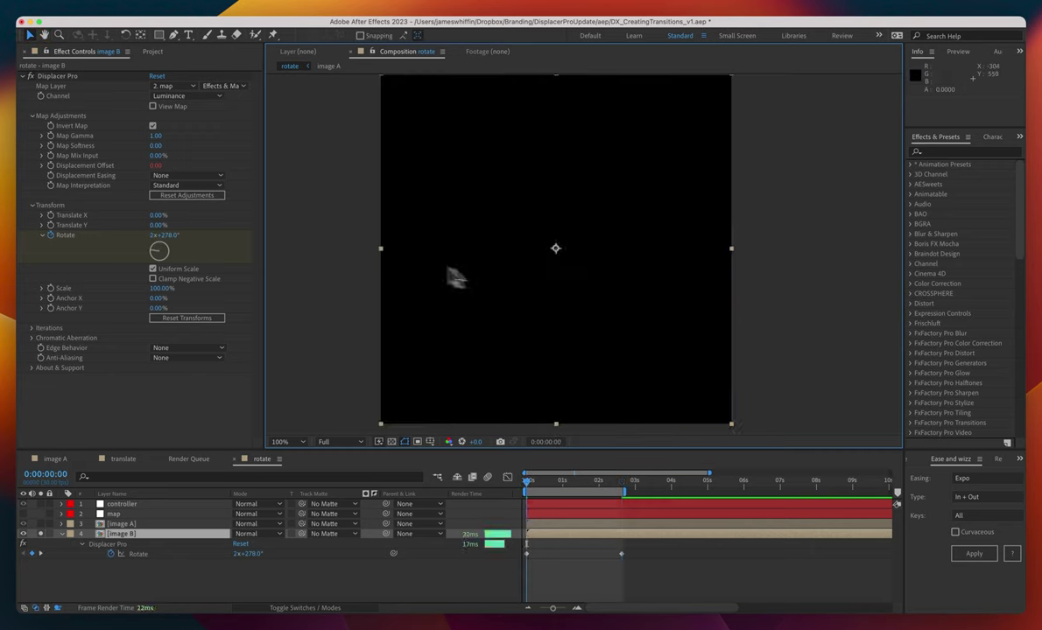
key(space)
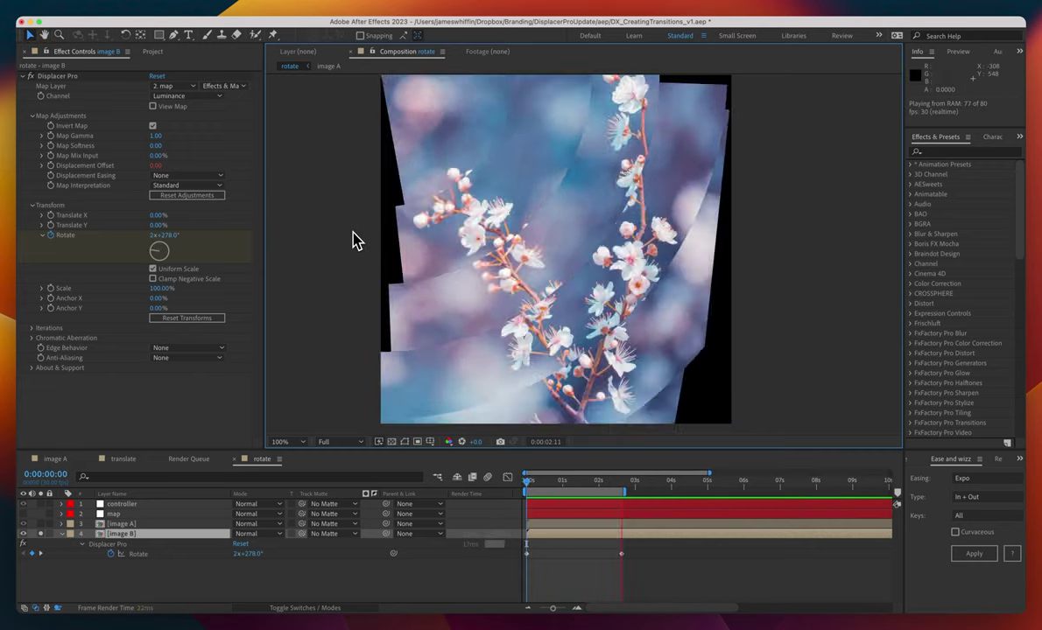
key(space)
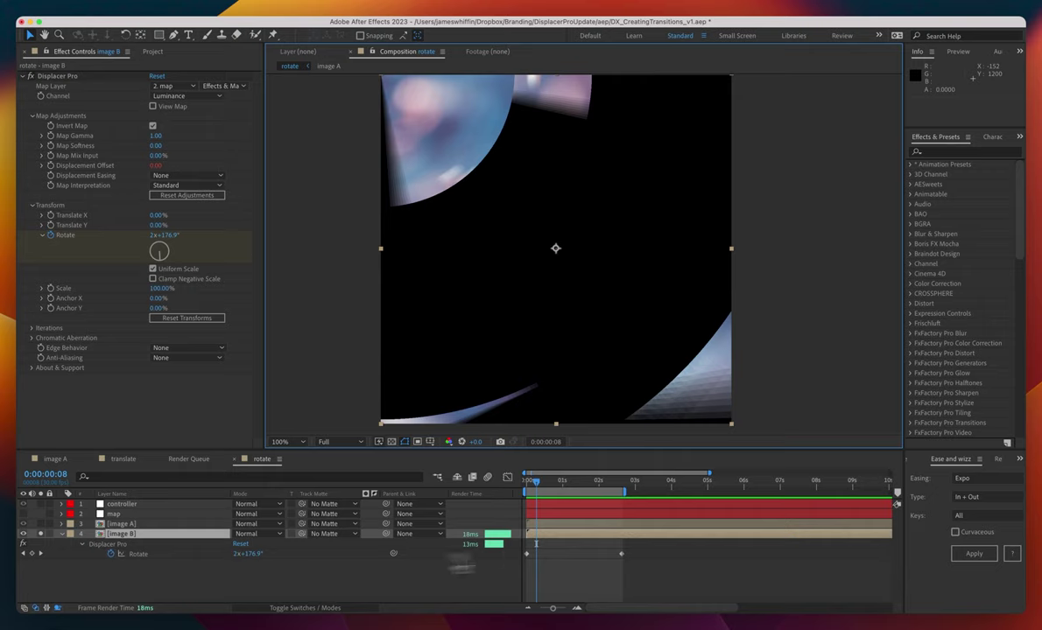
click(973, 553)
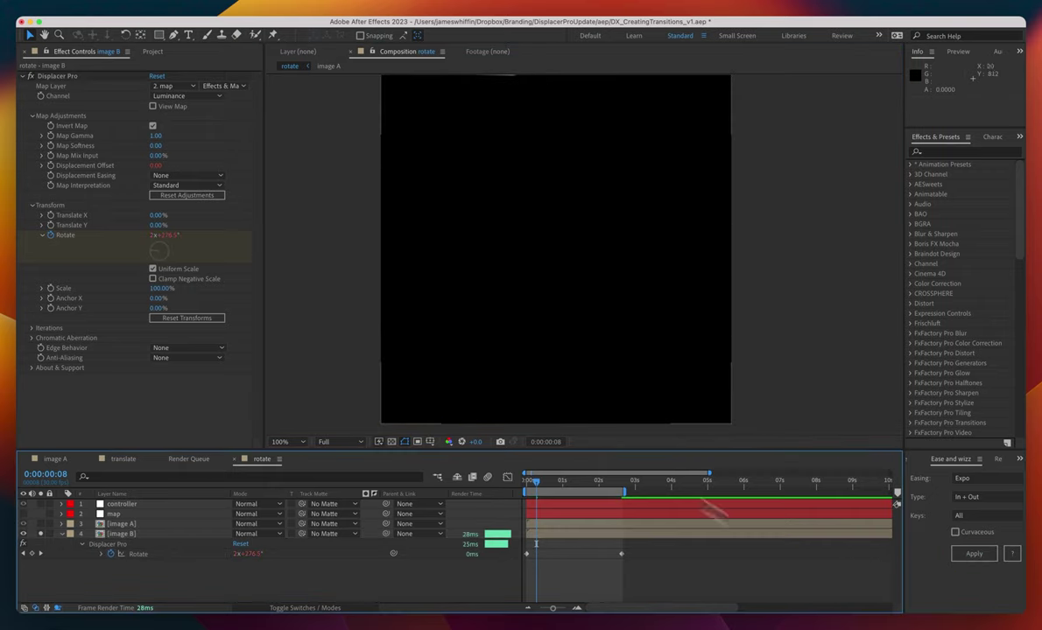
key(space)
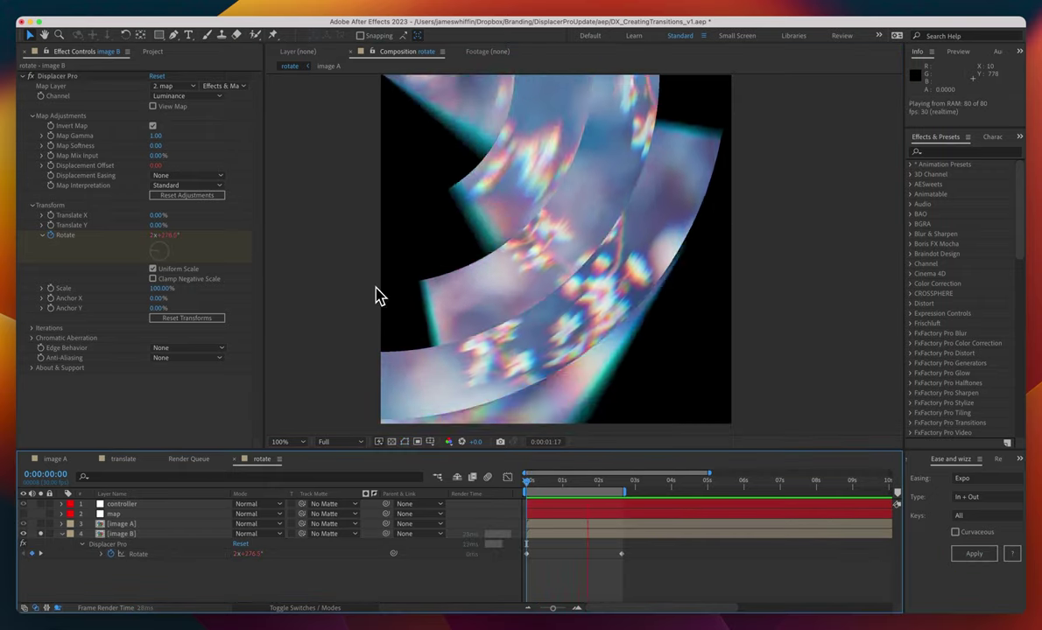
key(space)
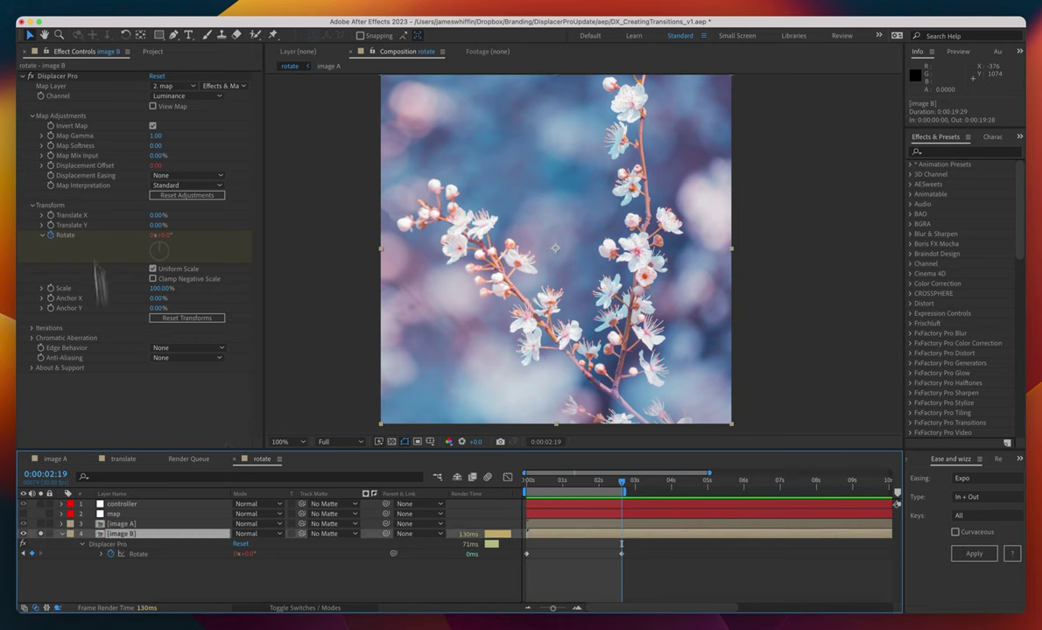
Step: Replace image A's Displacer Pro with a copy of image B's effect, with its Rotate keyframes starting at time zero
click(64, 76)
click(114, 523)
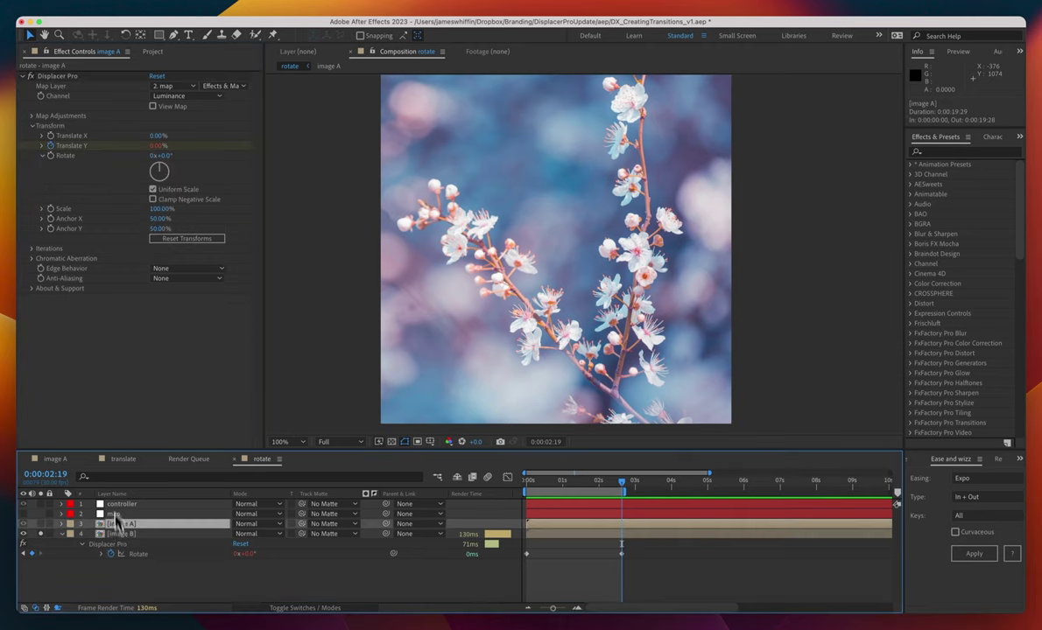
key(u)
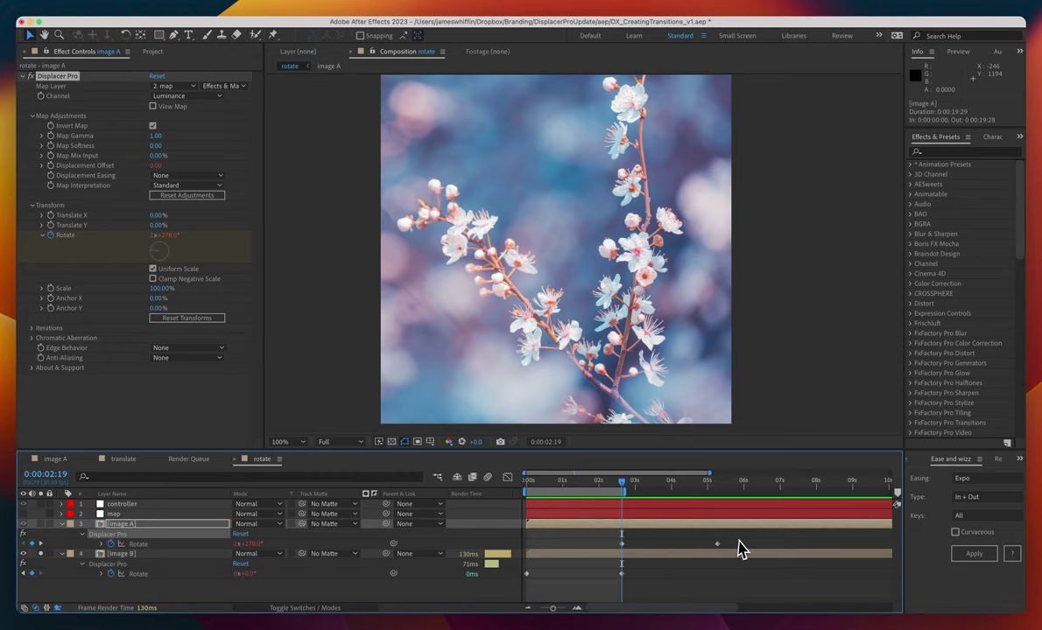
key(Home)
key(e)
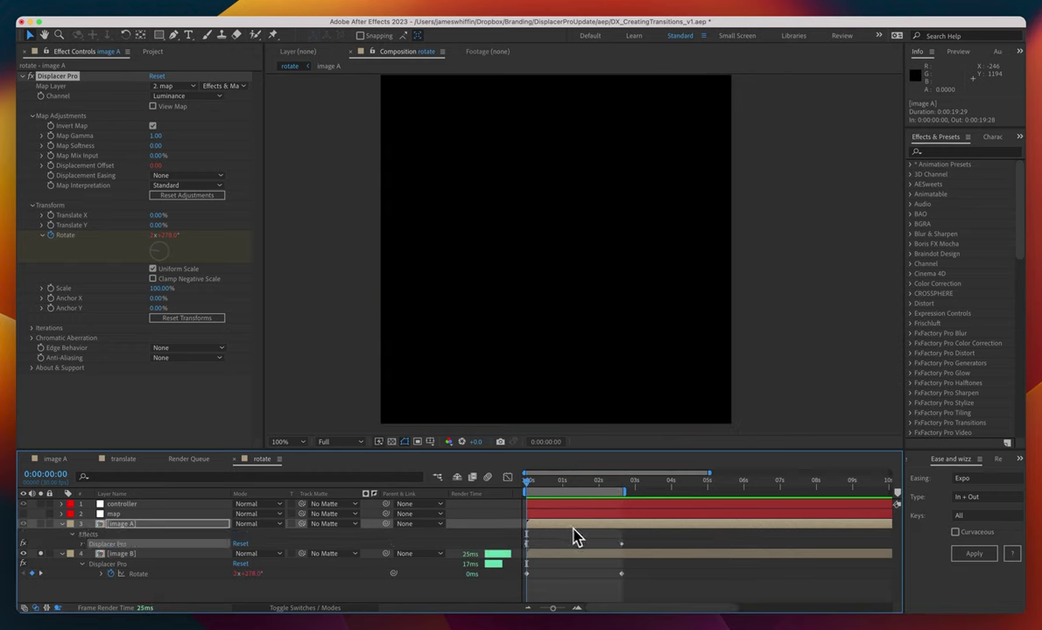
key(u)
Step: Time-reverse both Rotate keyframes on image A
drag(642, 538, 510, 552)
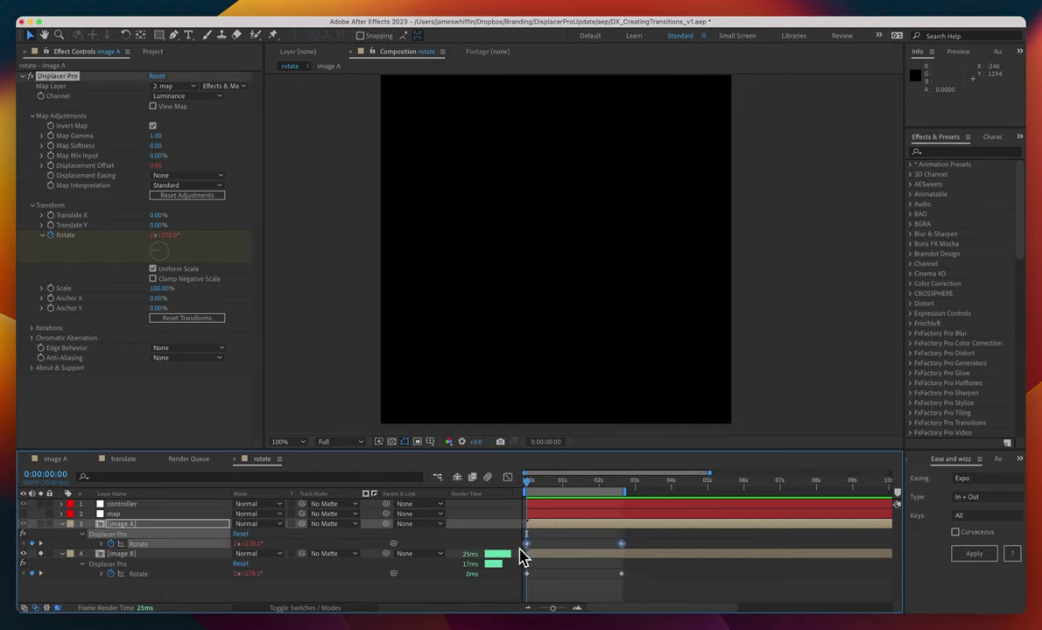
right_click(527, 544)
mouse_move(565, 602)
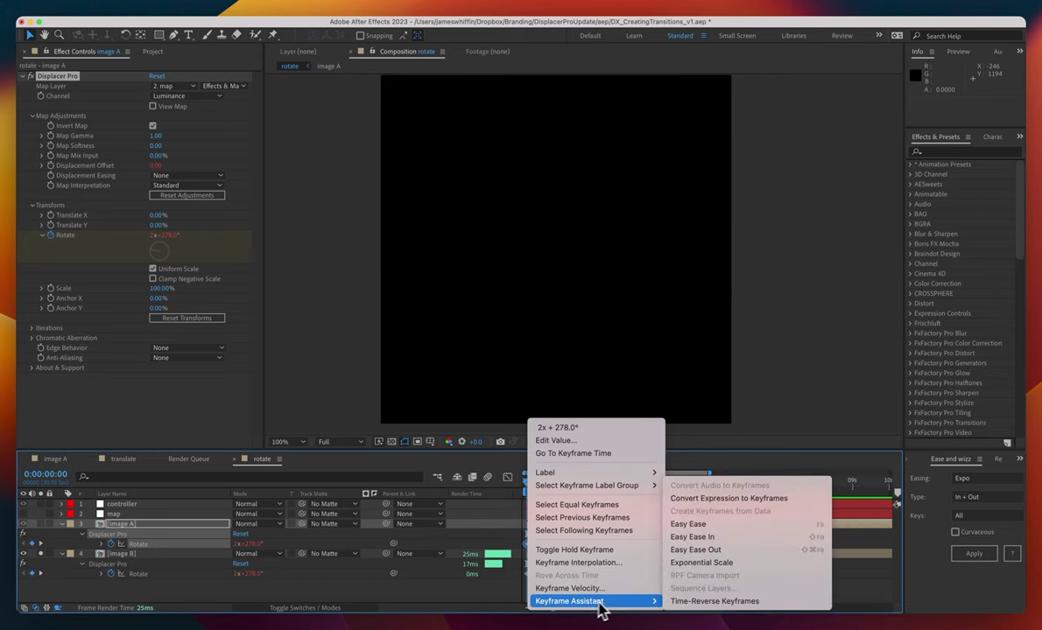
click(674, 601)
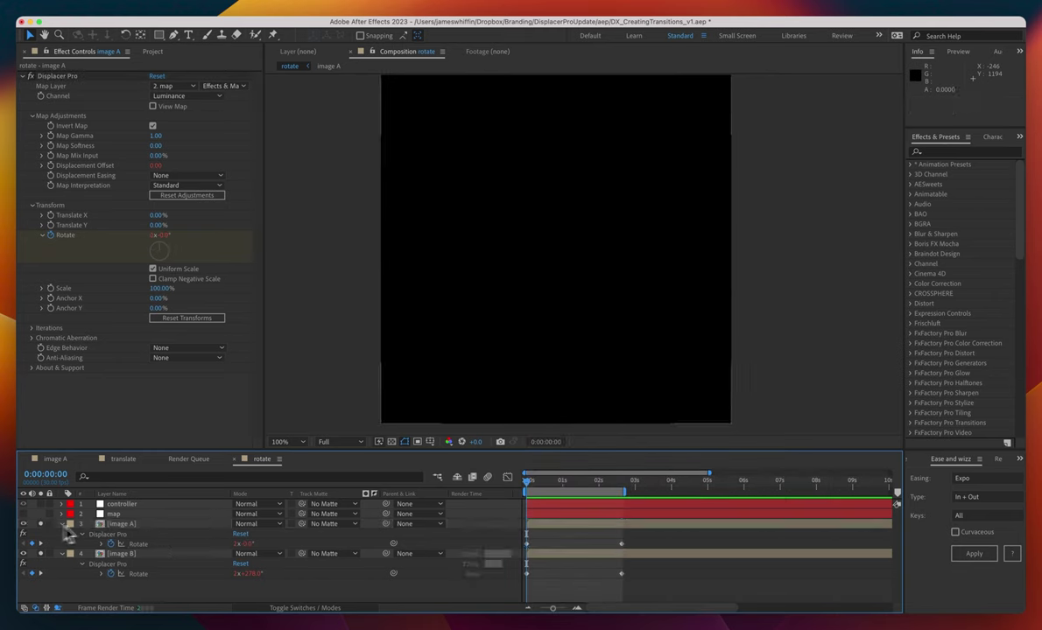
Step: Preview image A and image B together and set image B's Displacer Pro Edge Behavior to Mirror Repeat
click(130, 524)
key(space)
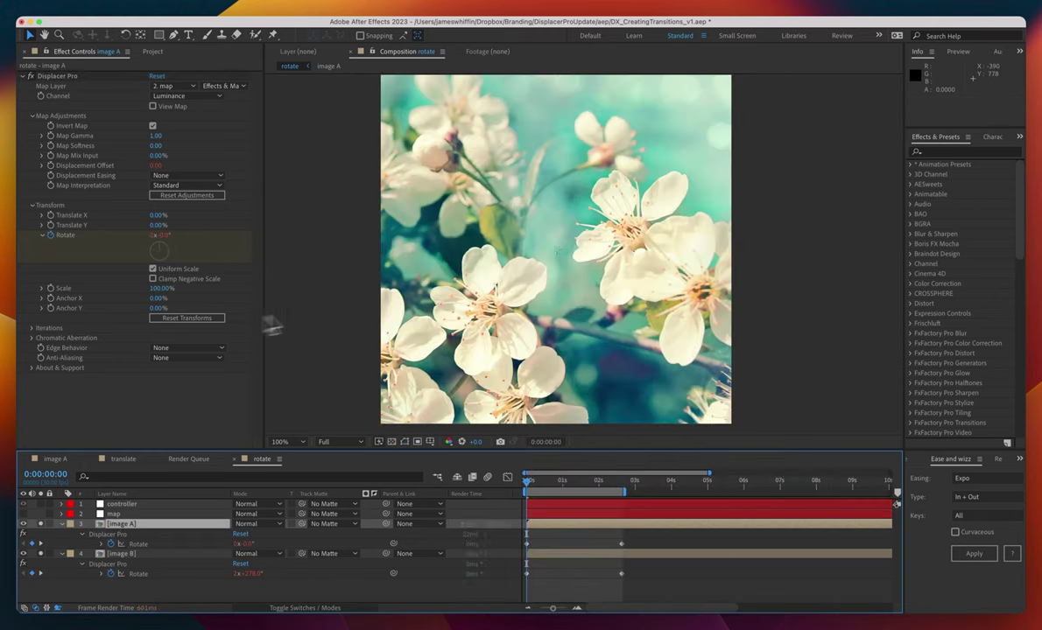
click(140, 553)
click(188, 351)
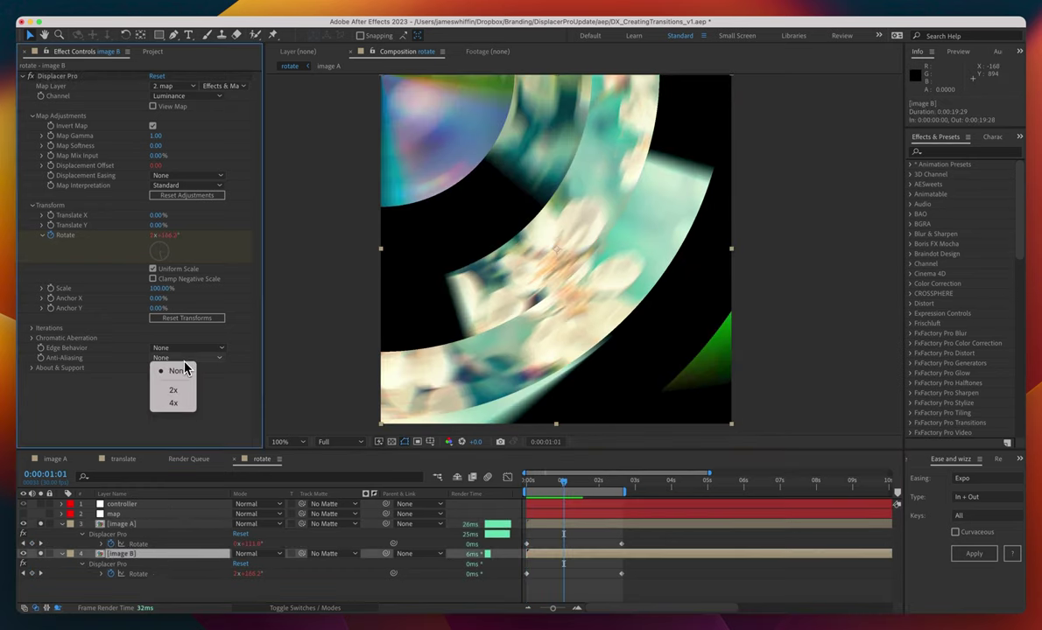
click(196, 393)
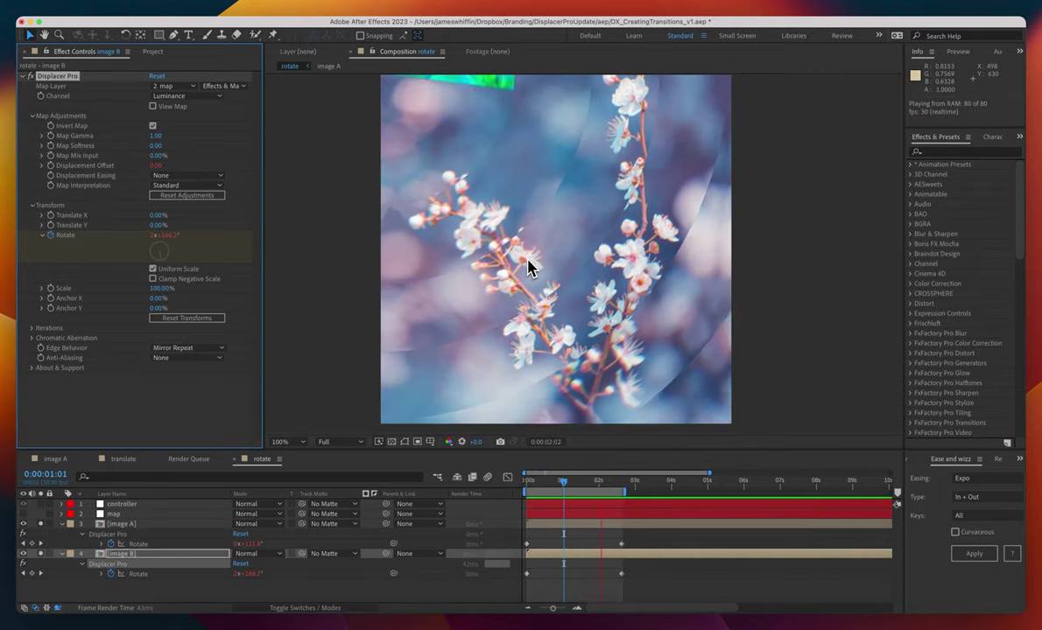
key(space)
Step: Scrub through the rotating transition and inspect the controller's iterations and aberration keyframes, collapsing all layers when done
drag(595, 482, 589, 486)
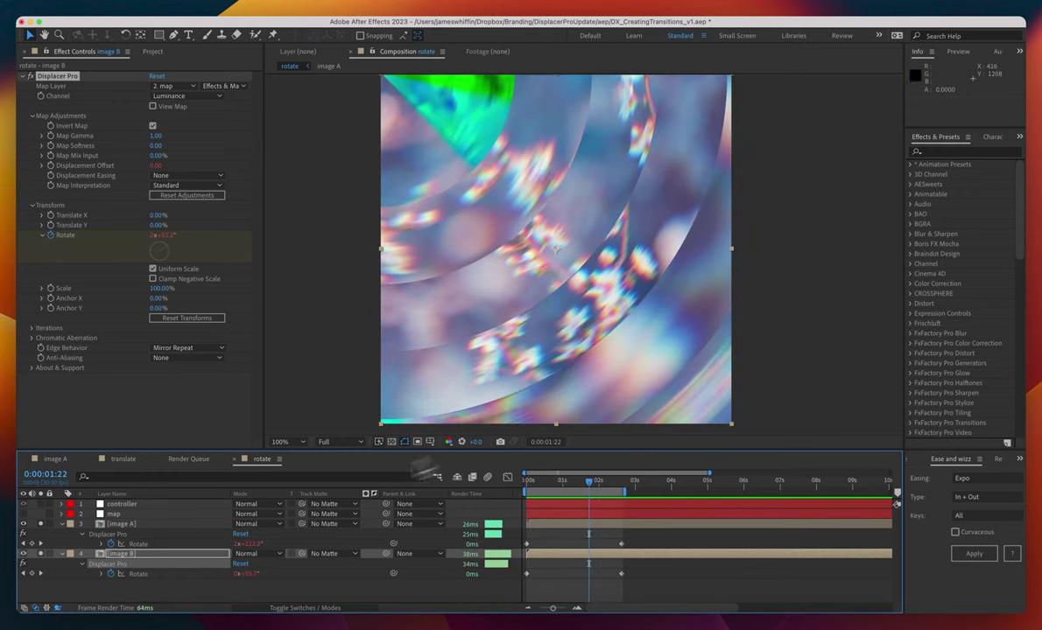
click(151, 506)
key(u)
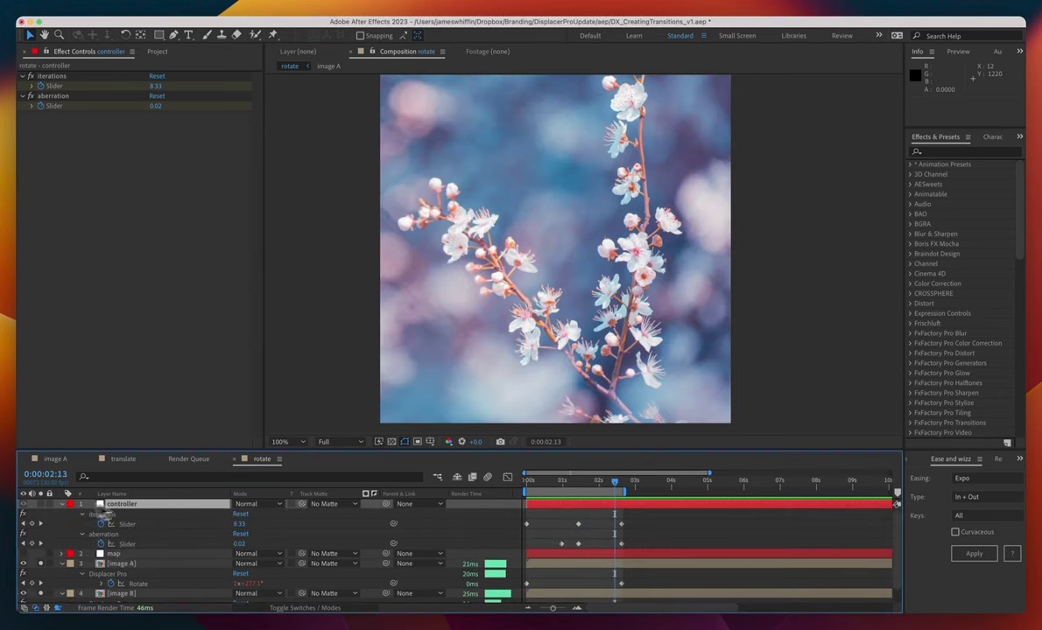
key(super+a)
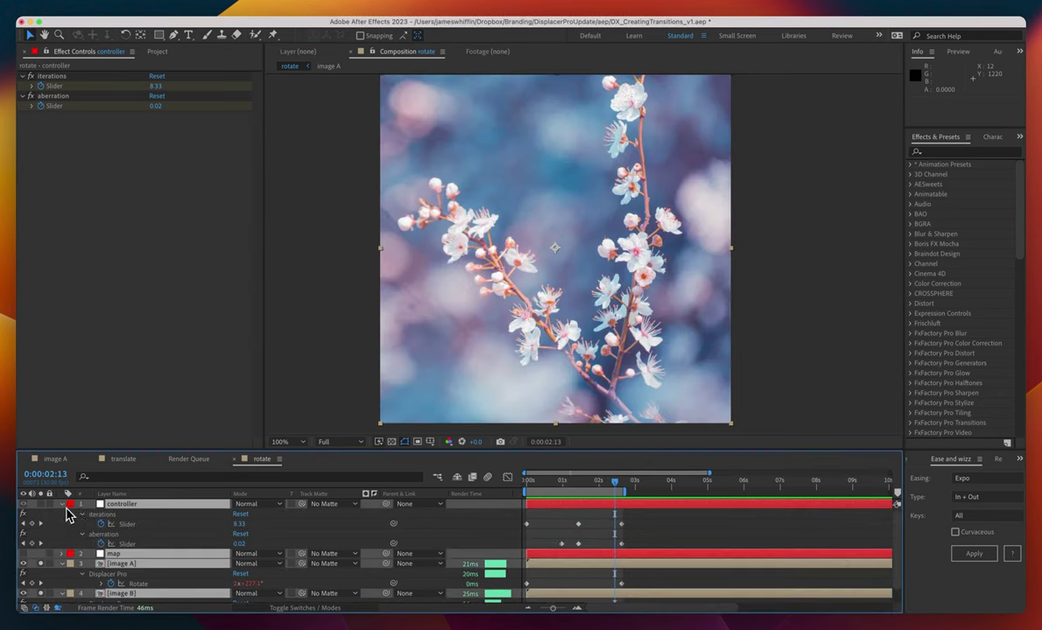
key(u)
drag(616, 479, 543, 507)
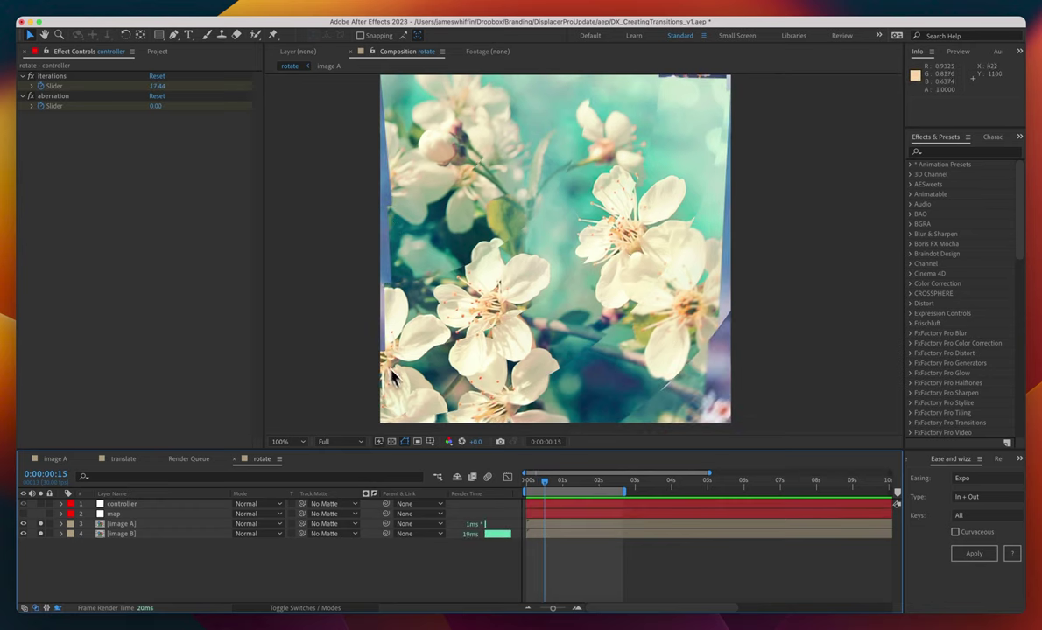
key(space)
Step: Check the rotate composition's settings without changing them
mouse_move(710, 179)
mouse_down()
mouse_move(716, 198)
mouse_move(717, 186)
mouse_up()
key(super+k)
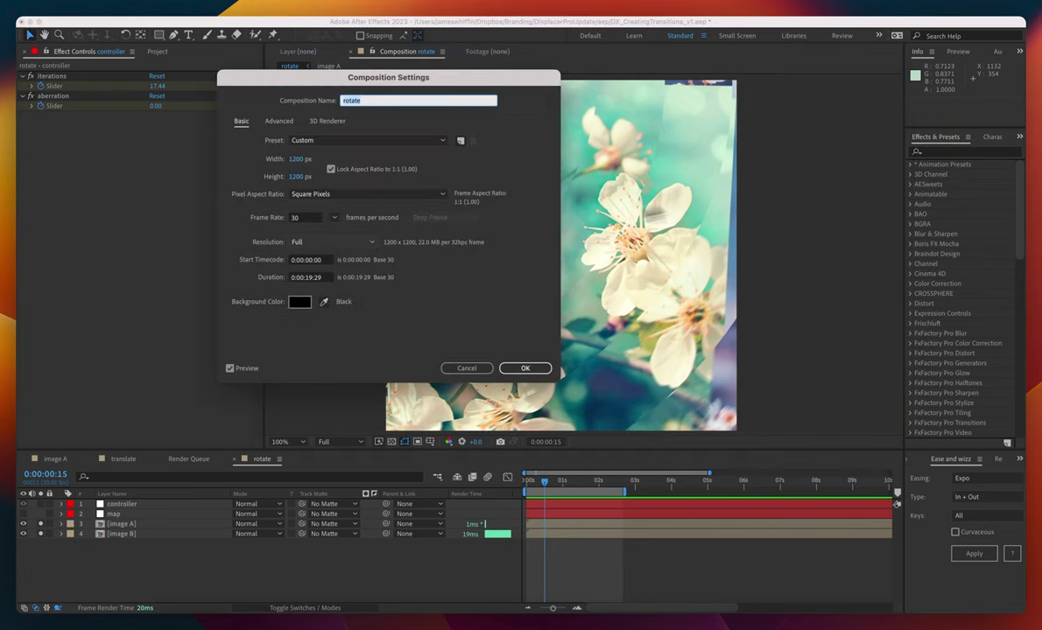
key(Return)
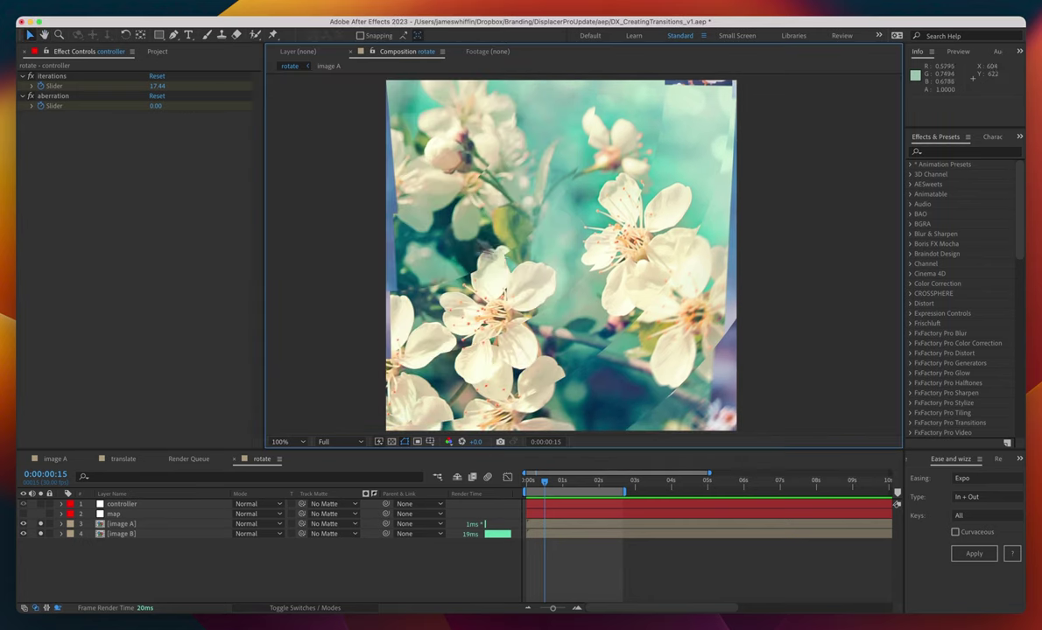
click(129, 569)
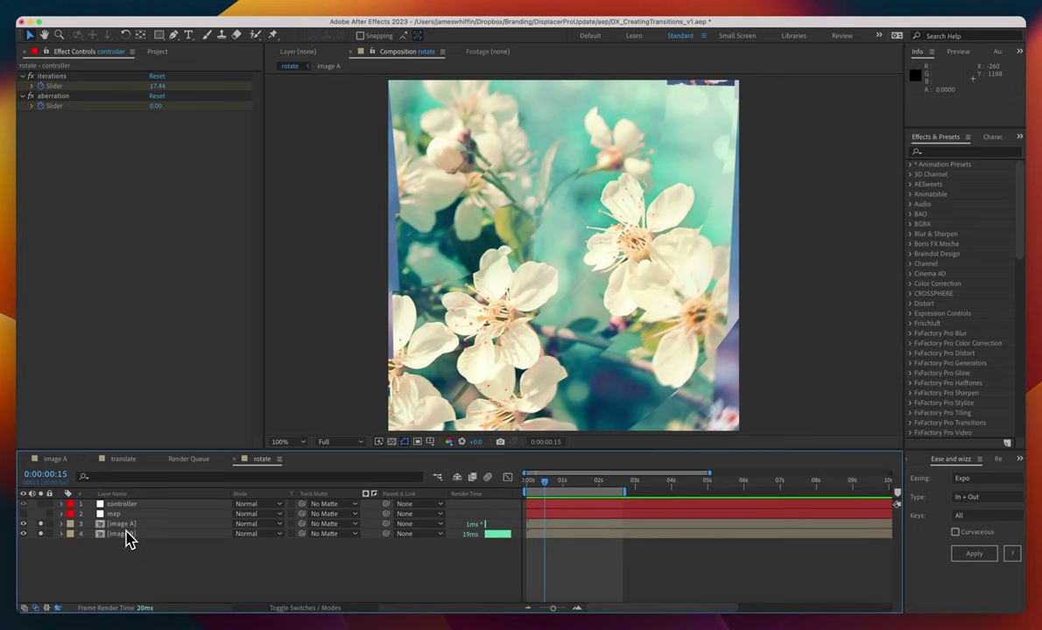
Step: Add a full-layer rectangular mask to image A with a 50-pixel feather and a -50-pixel expansion
click(123, 524)
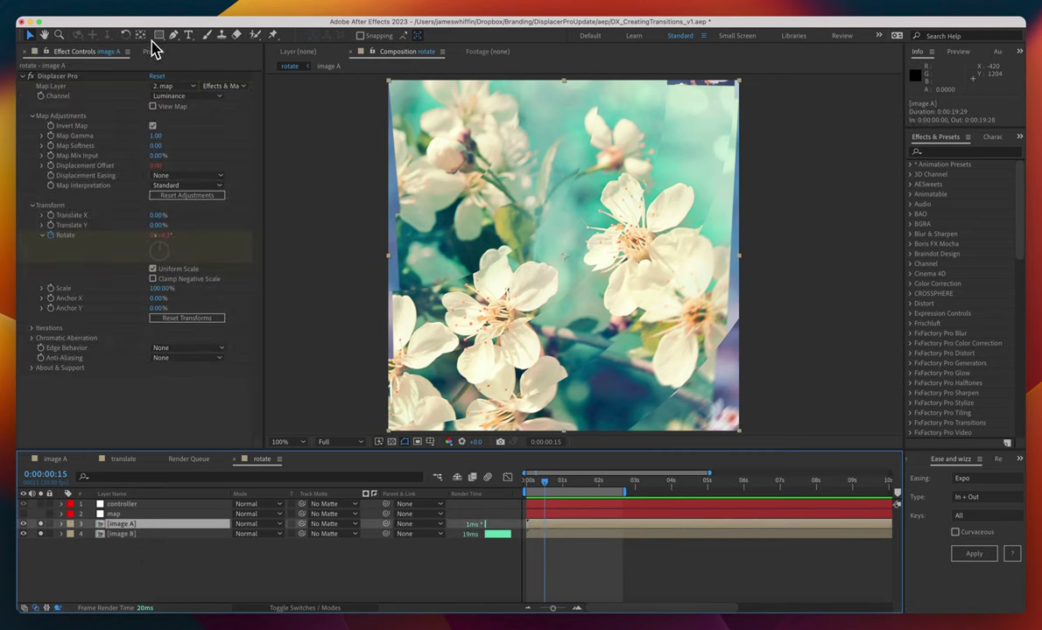
key(u)
key(u)
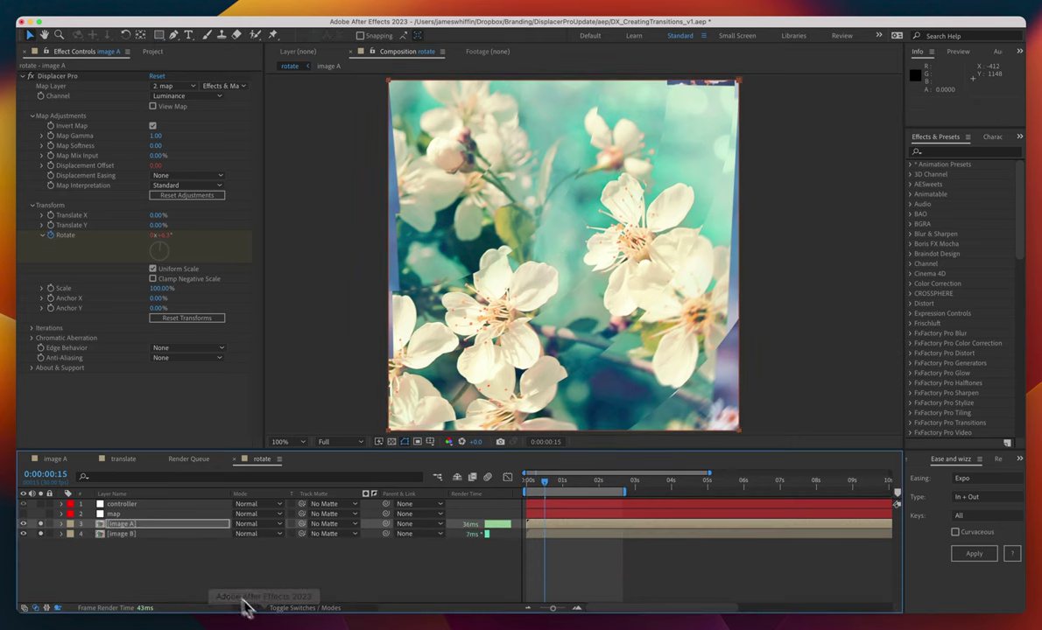
key(m)
key(m)
click(244, 556)
text(5)
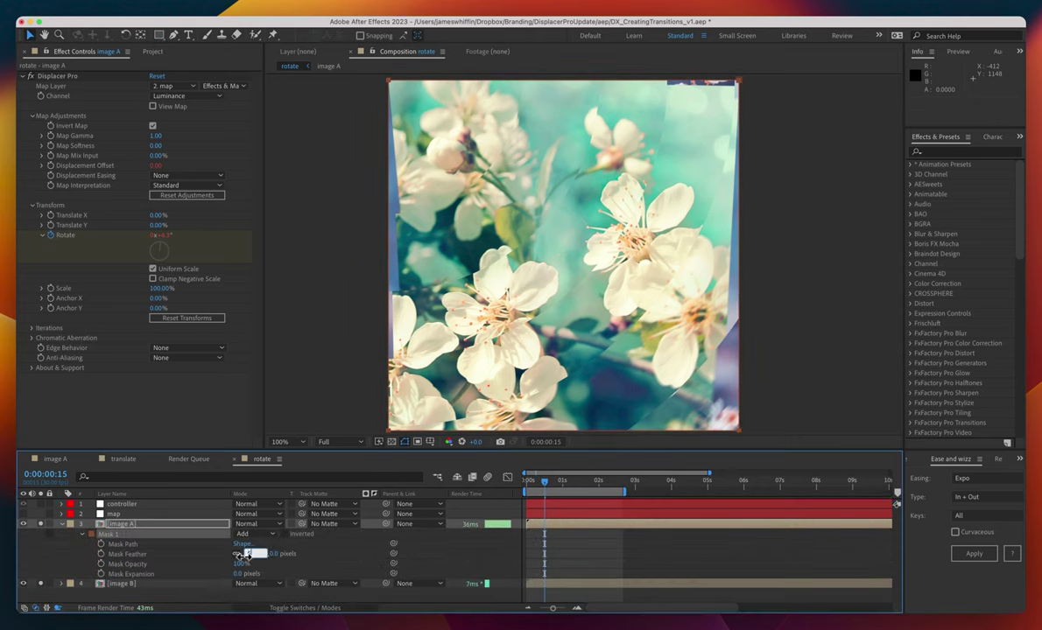
text(0)
key(Tab)
key(Tab)
text(-50)
key(Return)
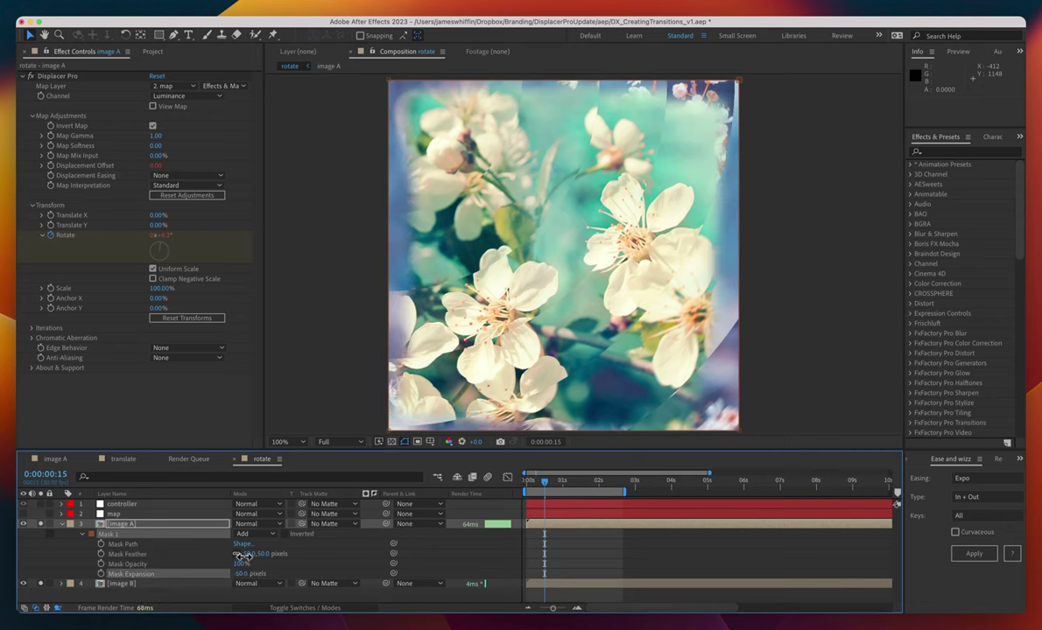
Step: Nest the rotate composition in a new composition and rename it "rotate output"
click(150, 52)
drag(53, 190, 70, 442)
key(Return)
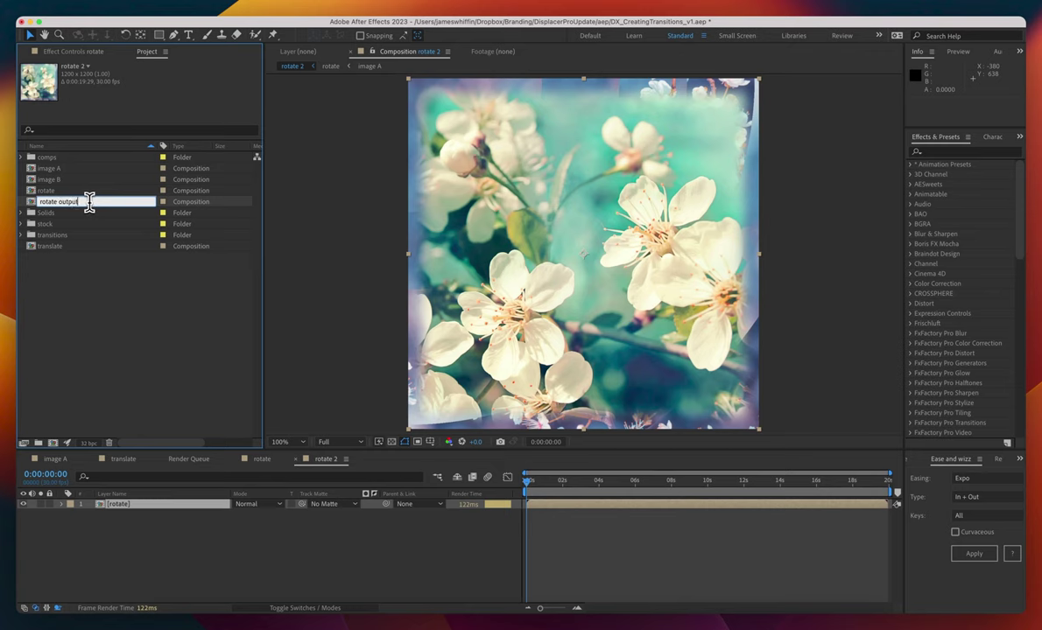
text(rotate output)
key(Return)
Step: Resize the rotate output composition to 960 x 960 pixels and preview the transition
key(super+k)
click(296, 158)
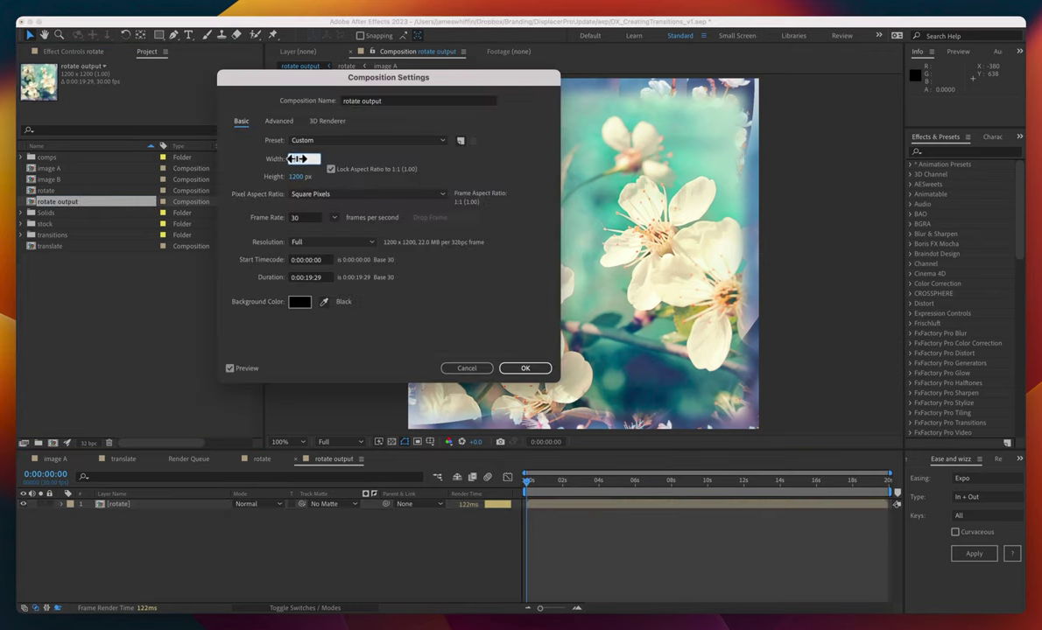
key(Return)
key(space)
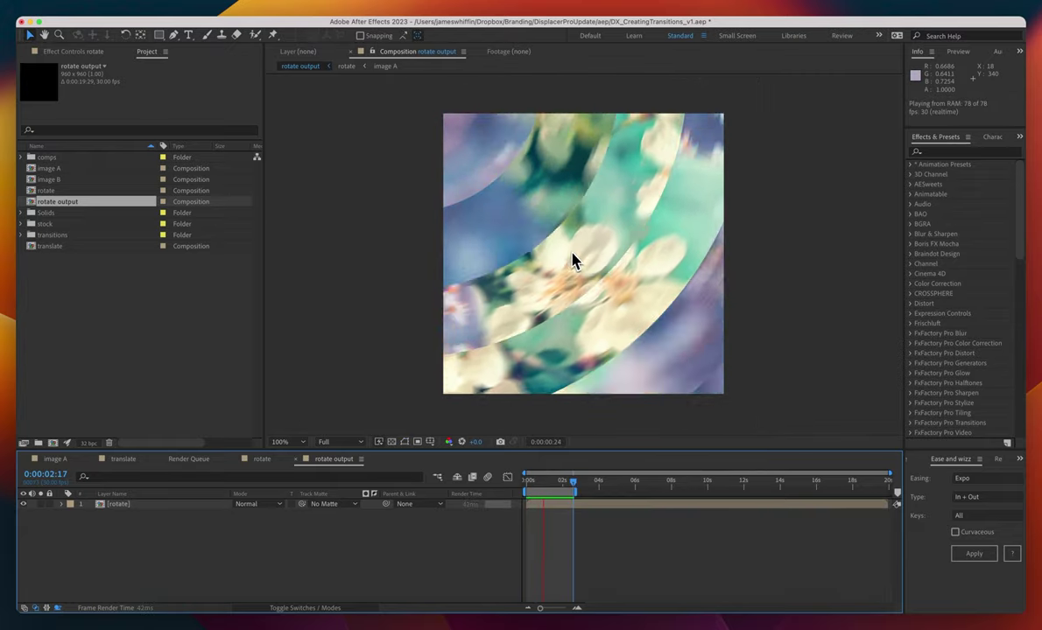
key(space)
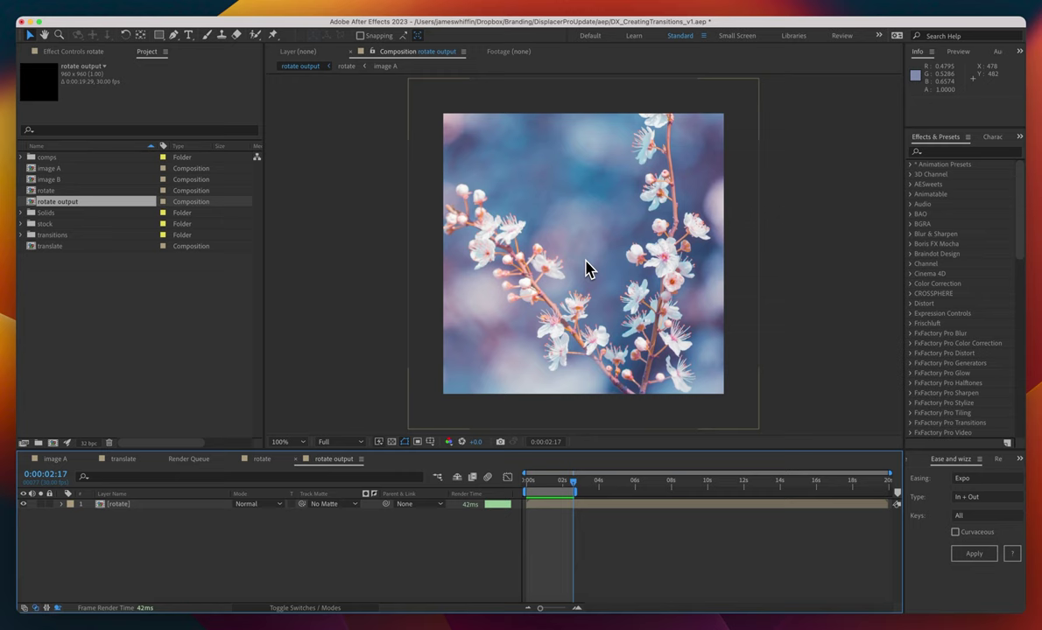
click(381, 295)
key(h)
drag(397, 289, 395, 291)
click(437, 309)
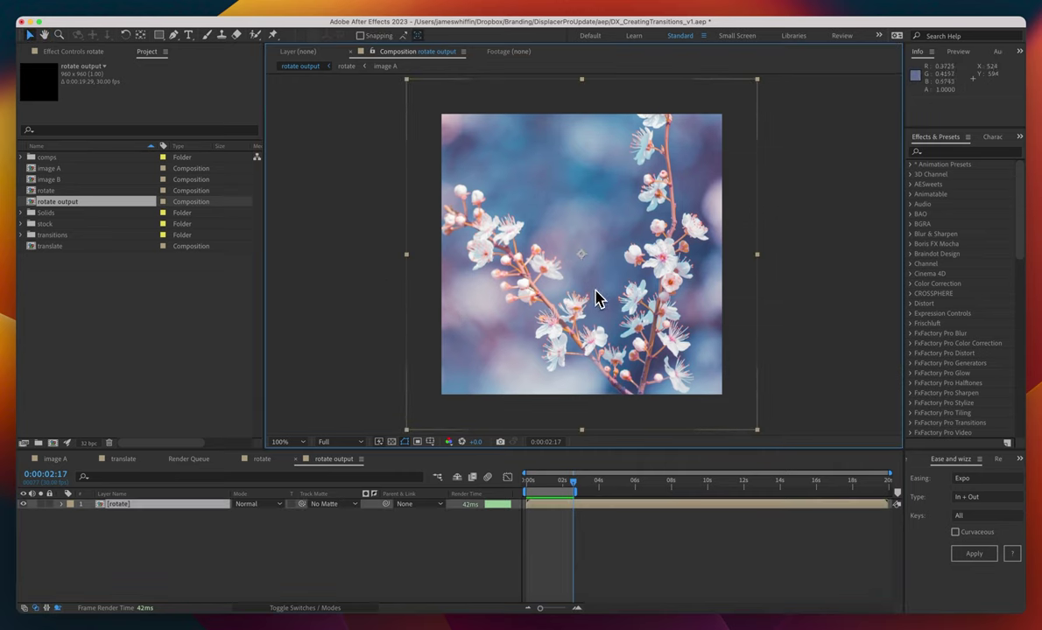
click(87, 293)
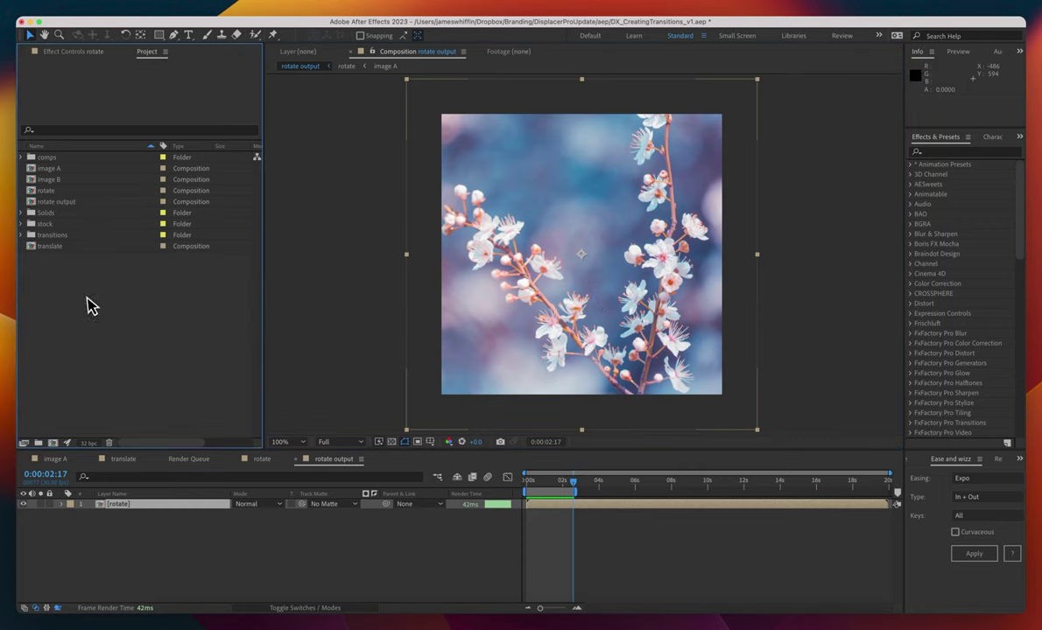
Step: Duplicate the translate composition, rename the copy "noise" and open it
click(61, 247)
key(super+d)
key(Return)
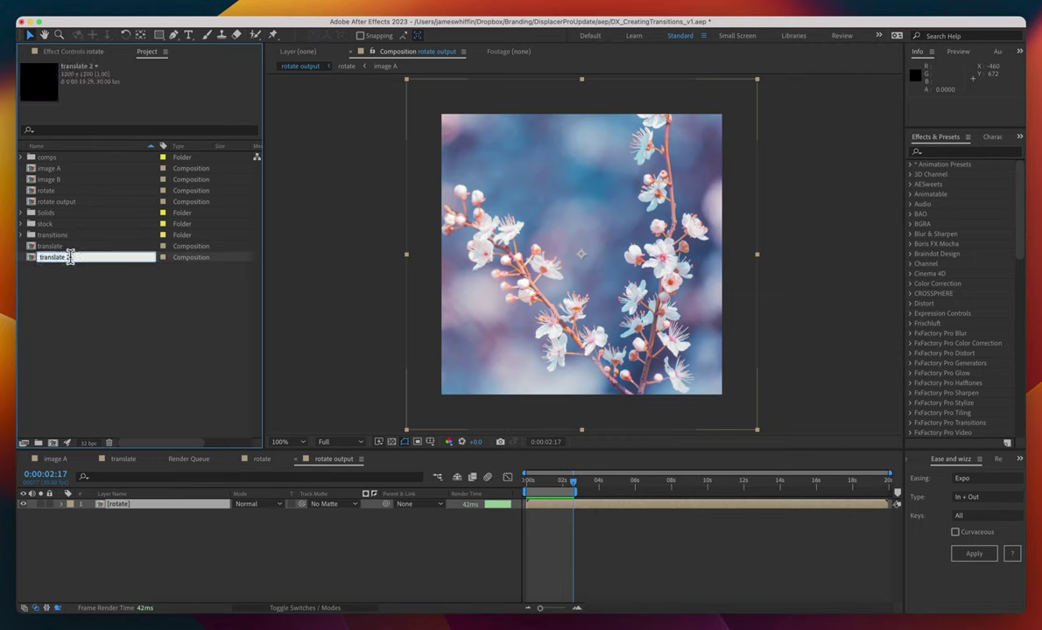
text(noise)
key(Return)
double_click(53, 190)
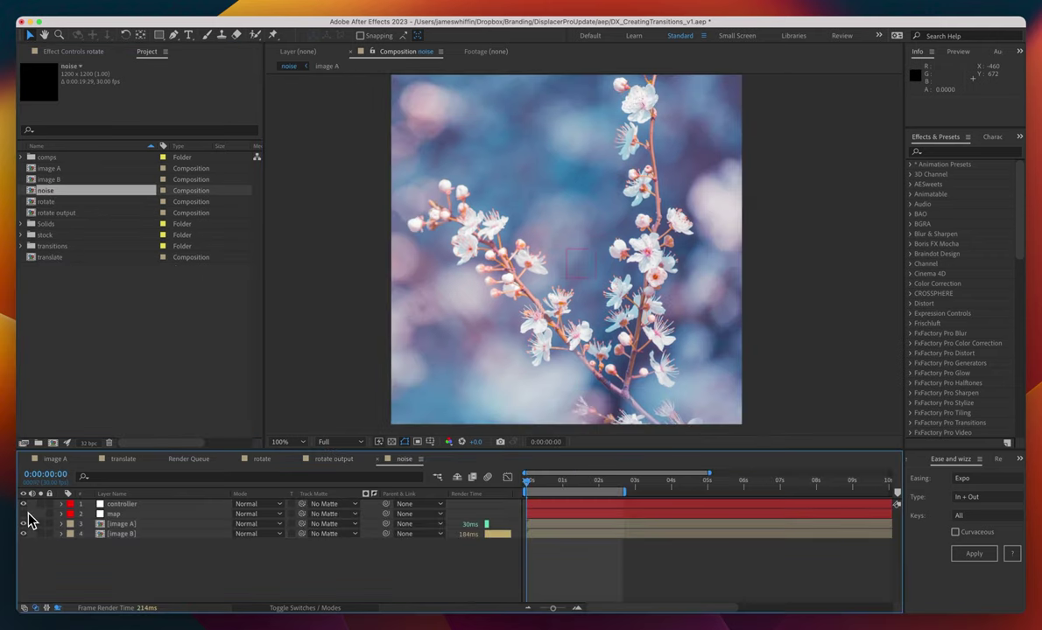
Step: Show the map layer on its own and replace all of its effects with Fractal Noise
click(24, 515)
click(123, 516)
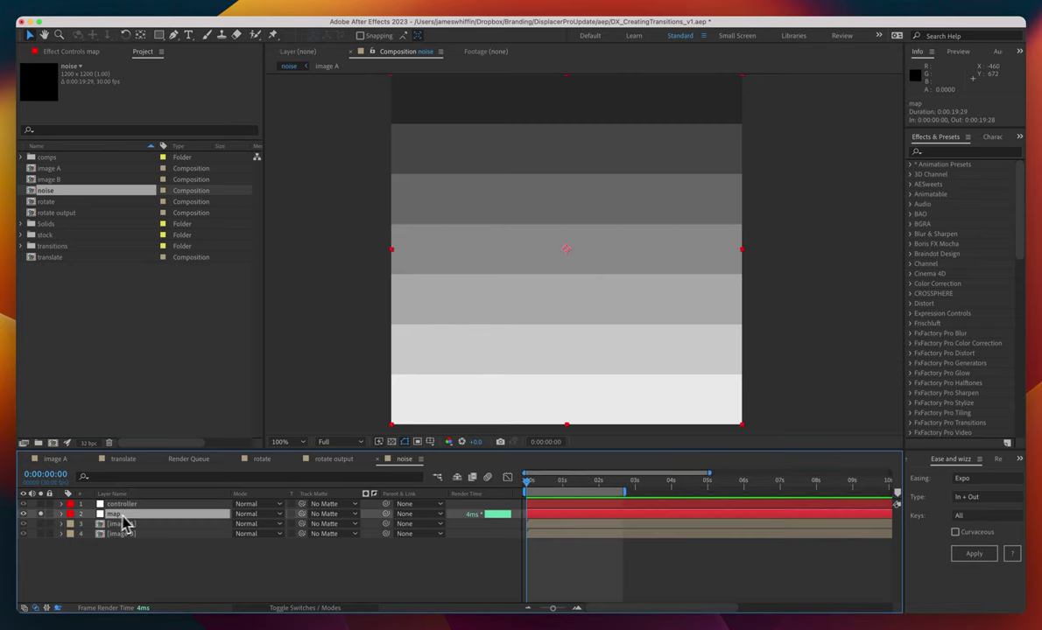
key(super+shift+e)
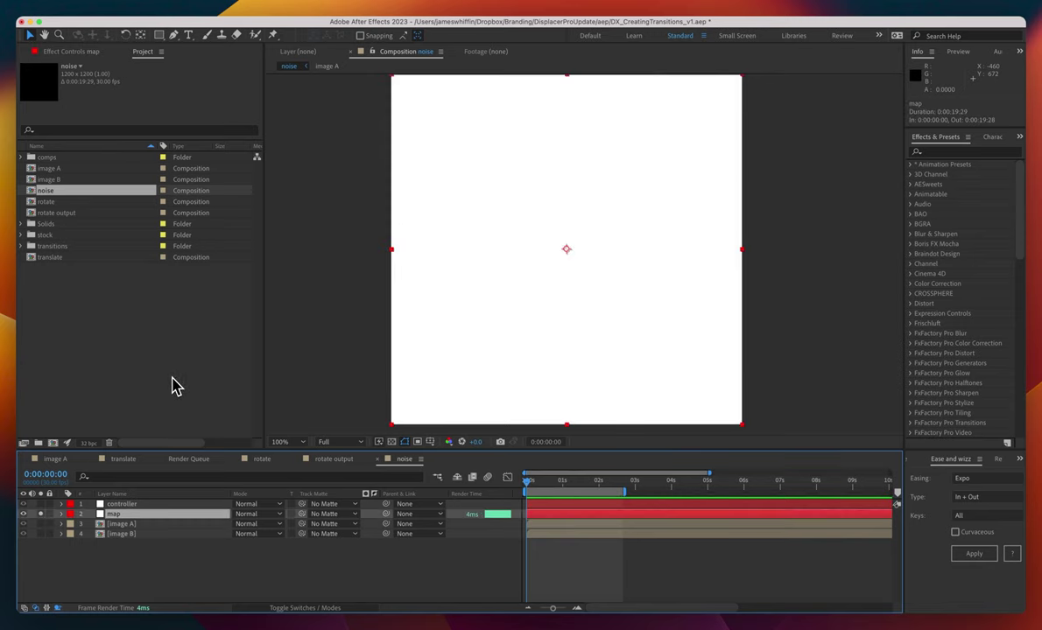
key(ctrl+space)
text(frac)
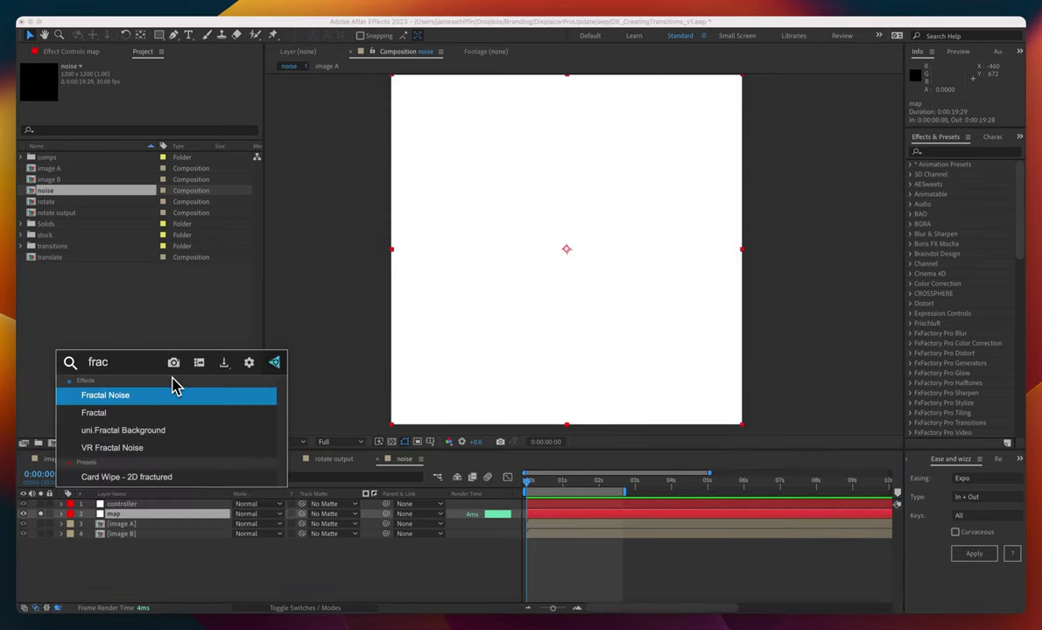
key(Return)
Step: Set the map's Fractal Noise to Noise Type Spline, Overflow Soft Clamp and Contrast 500
click(186, 95)
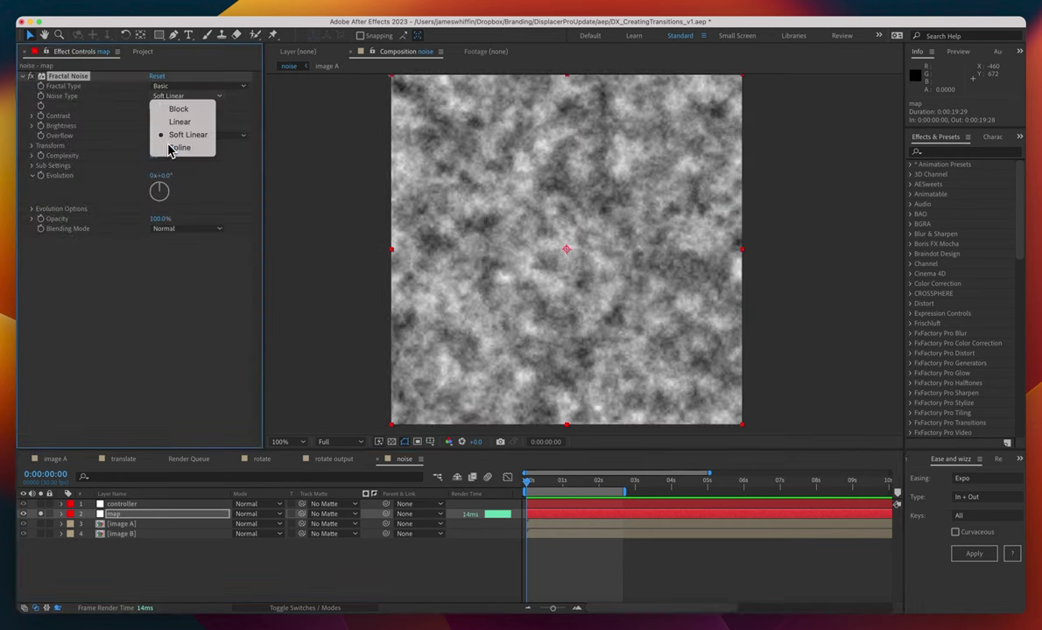
click(171, 148)
click(173, 137)
click(179, 161)
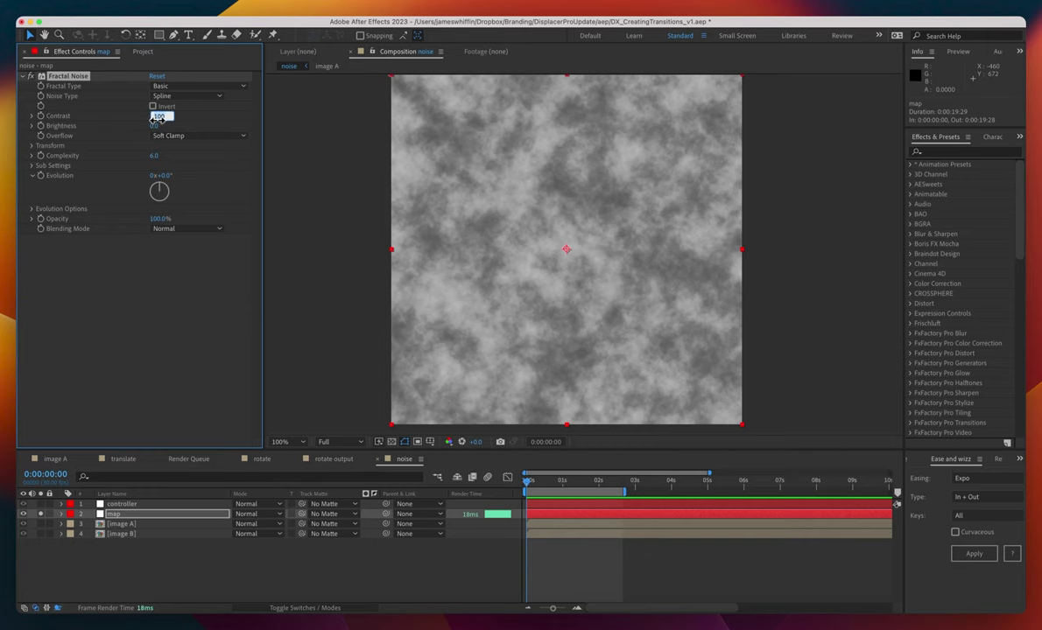
text(200)
key(Return)
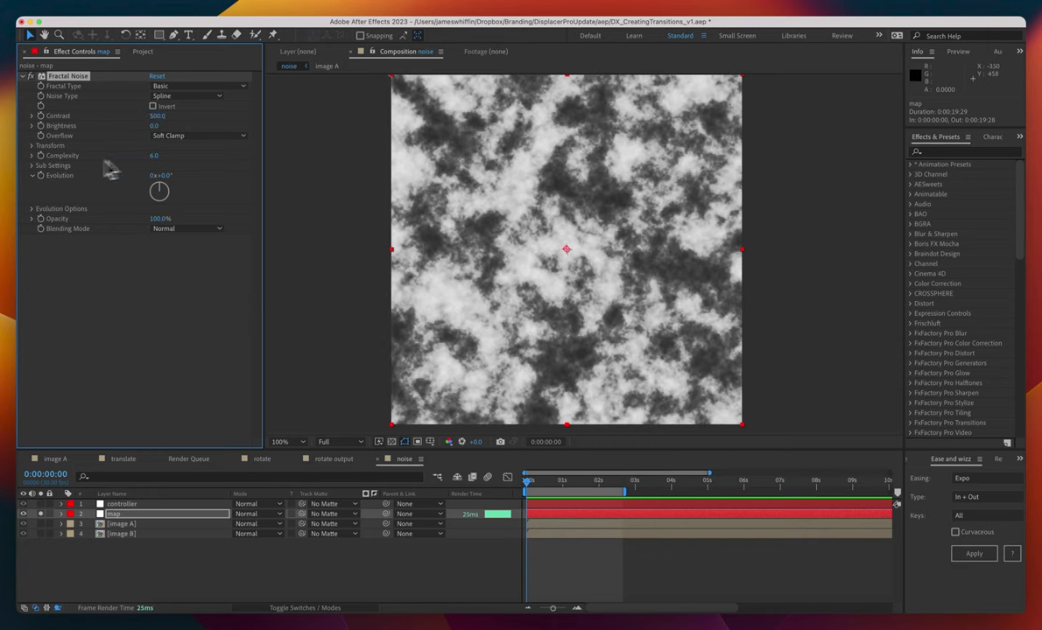
Step: Enlarge the Fractal Noise Scale to about 306 and set its Complexity to 15
click(33, 146)
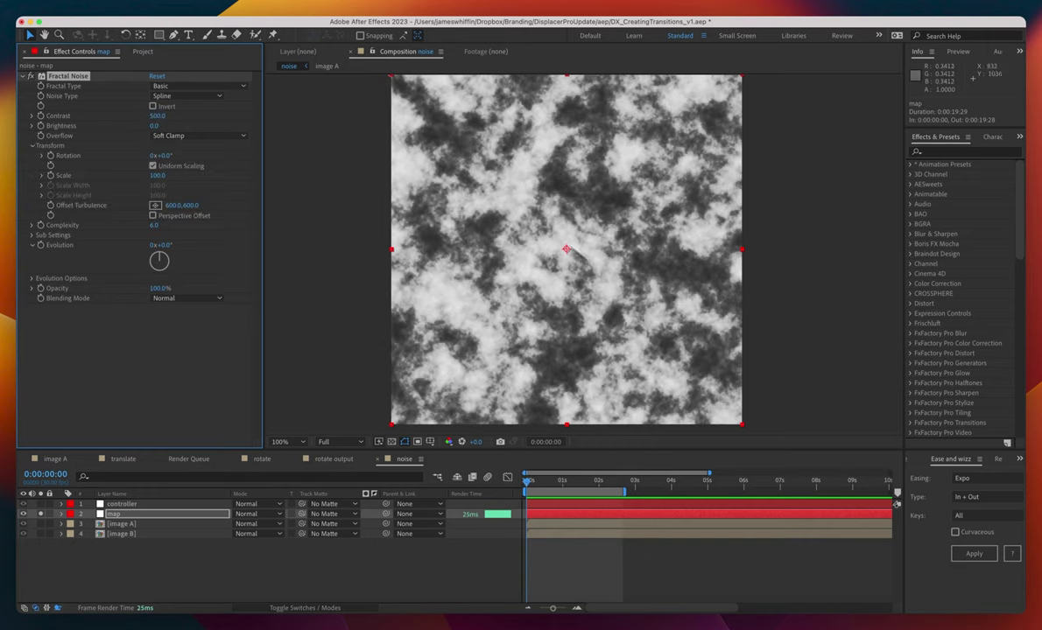
drag(156, 178, 344, 197)
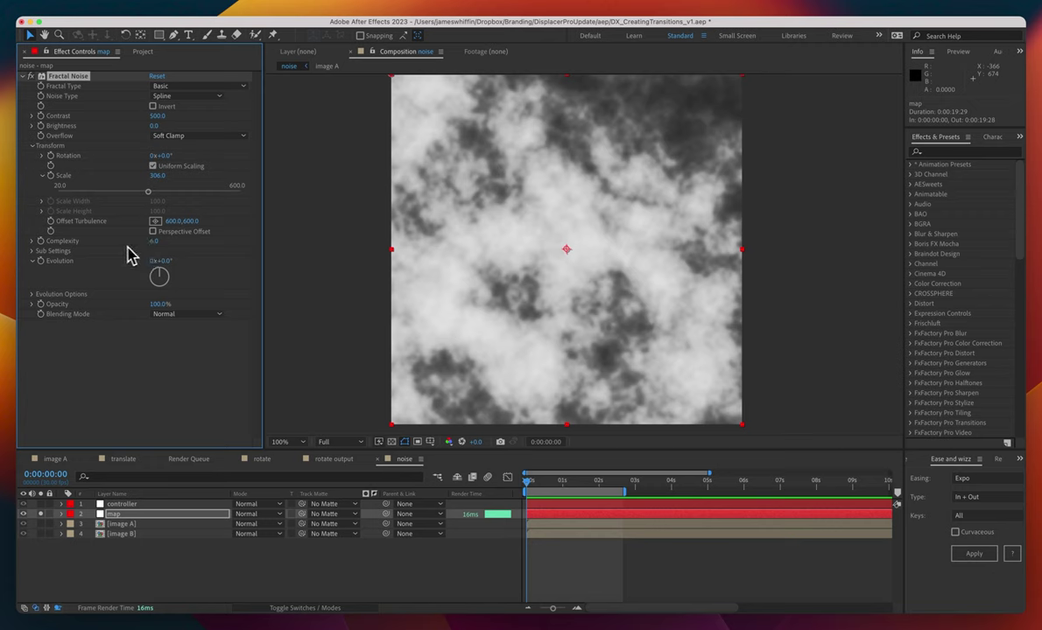
text(15)
key(Return)
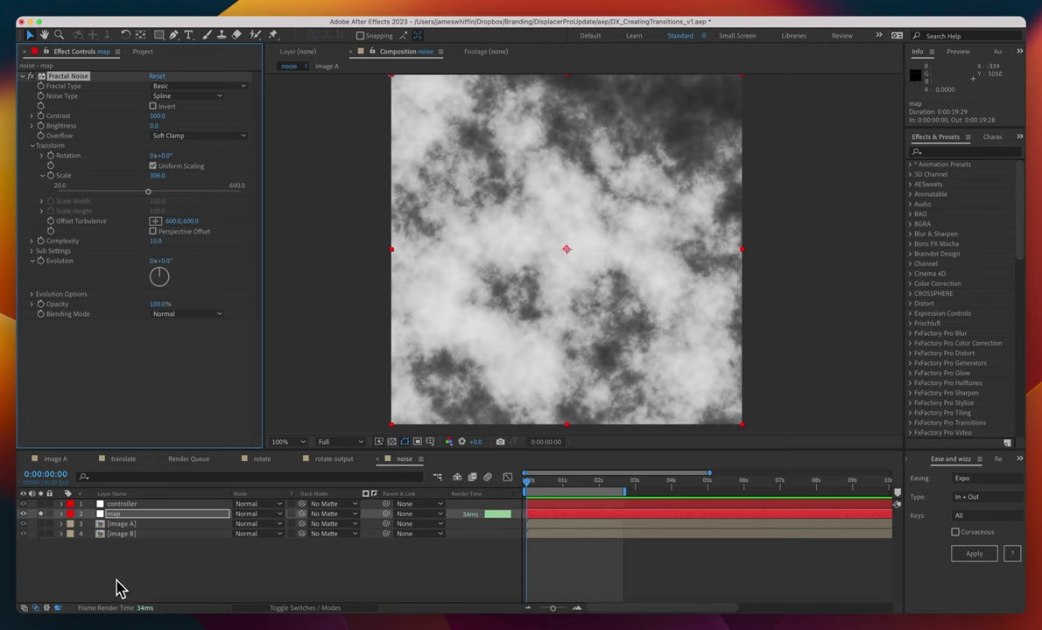
Step: Hide the map layer, solo image B and enable View Map in its Displacer Pro effect
click(23, 515)
click(122, 534)
click(40, 534)
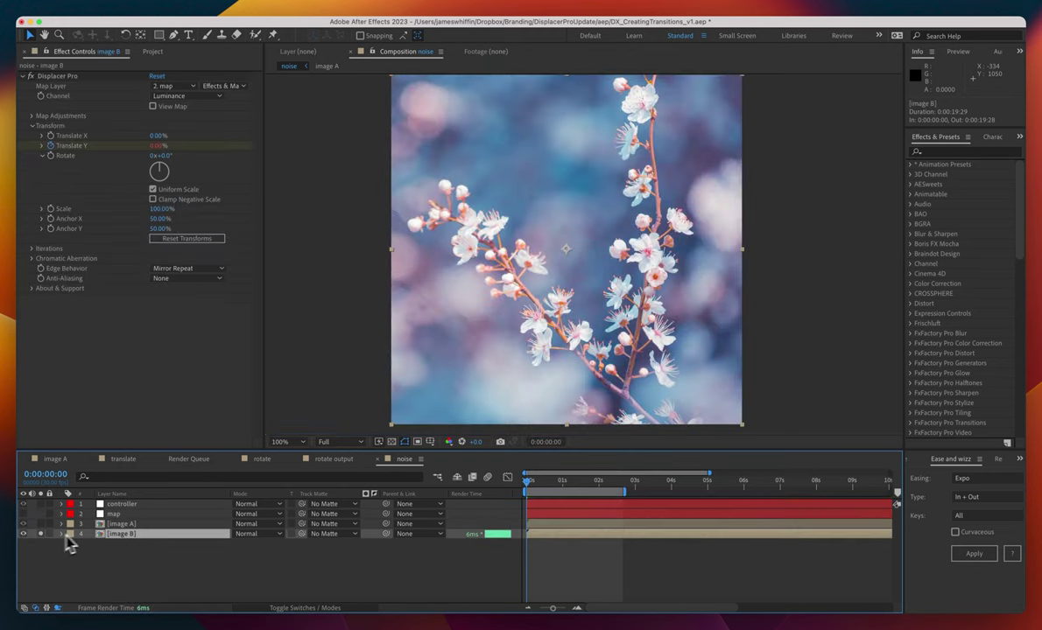
click(175, 107)
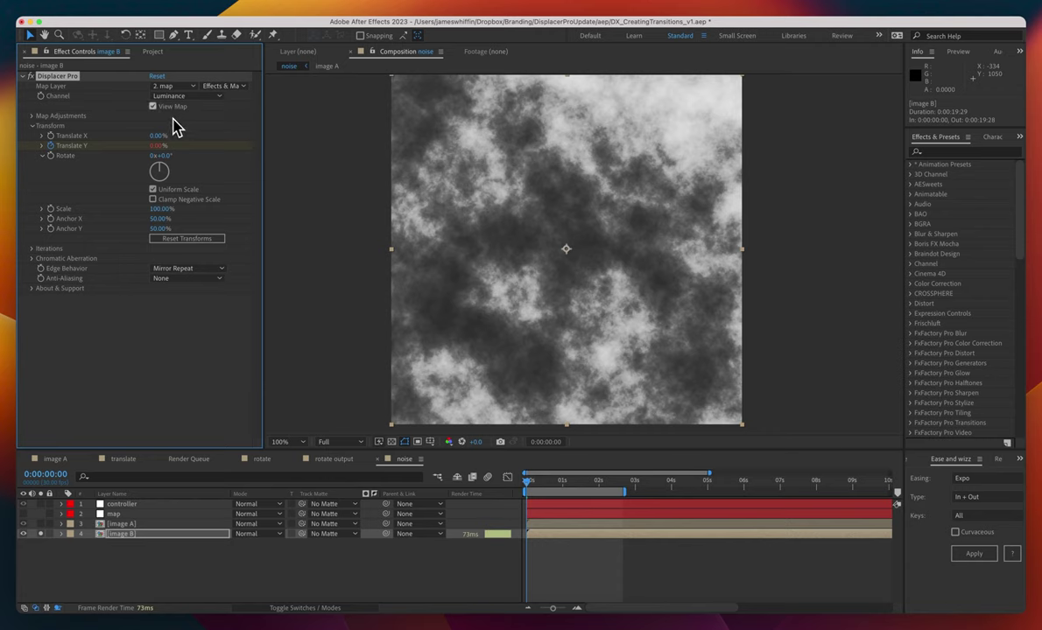
Step: Remove image B's Displacement Offset keyframes and link its Translate X to Translate Y with an expression
click(31, 115)
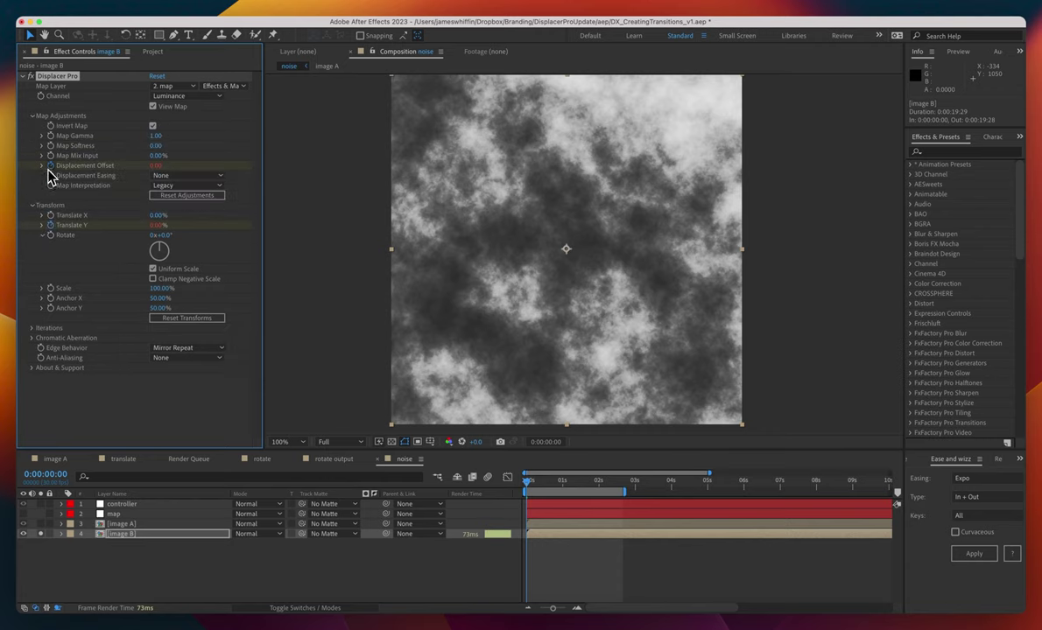
alt+click(50, 216)
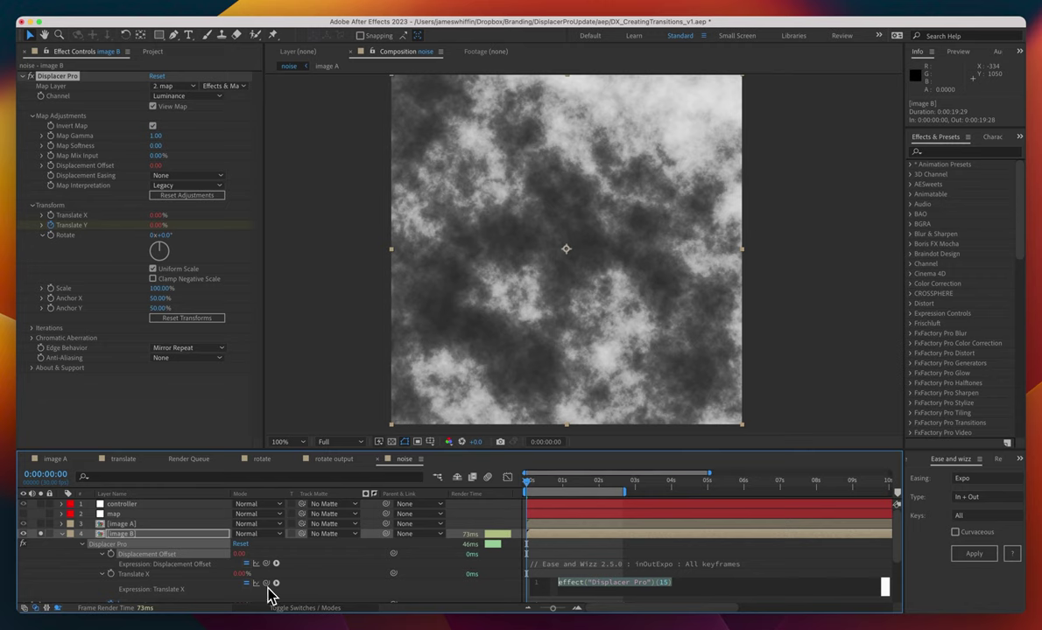
drag(246, 611, 164, 588)
click(50, 564)
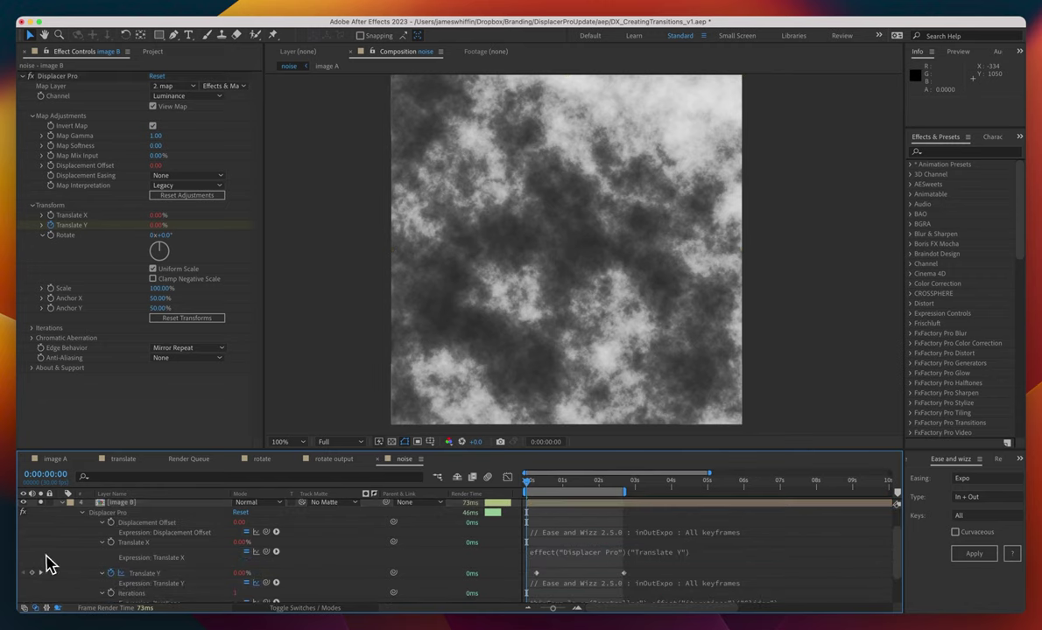
click(101, 543)
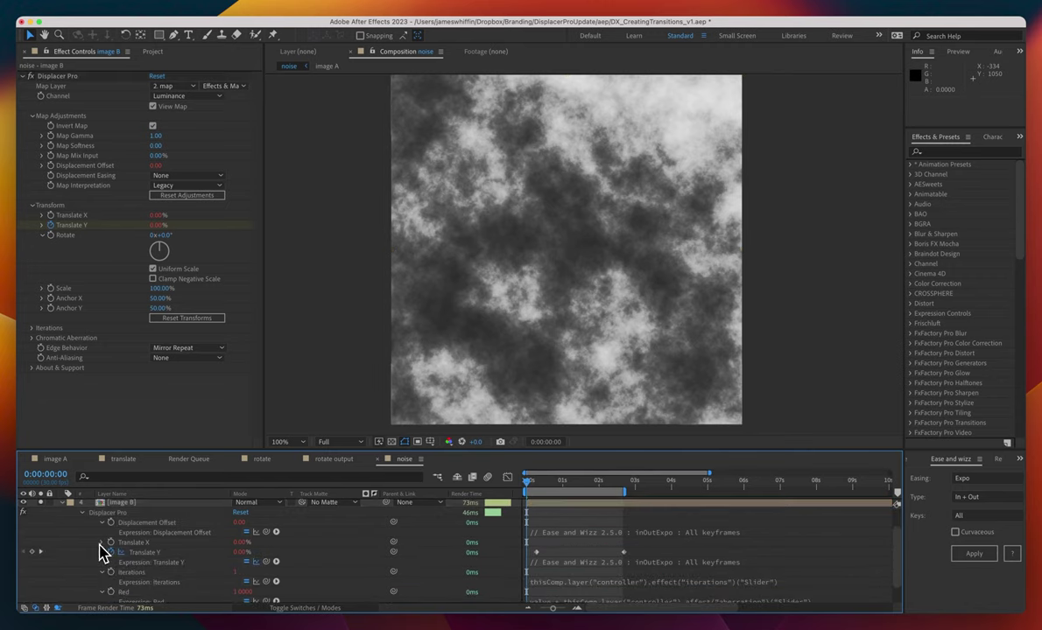
Step: Turn off image B's View Map option and preview the noise displacement up to about 0:00:01:25
click(153, 105)
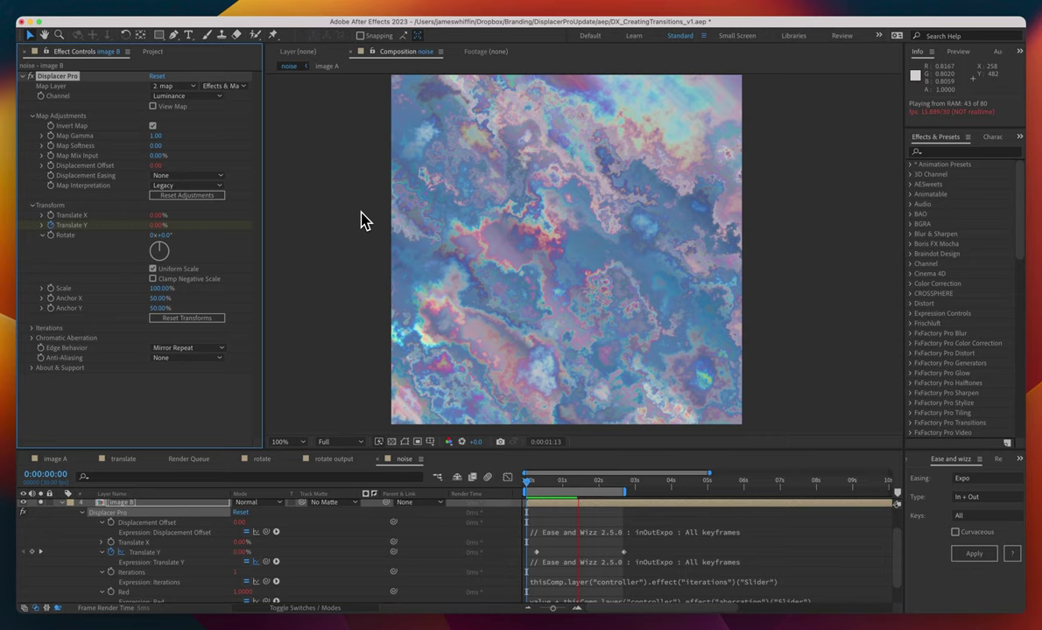
key(space)
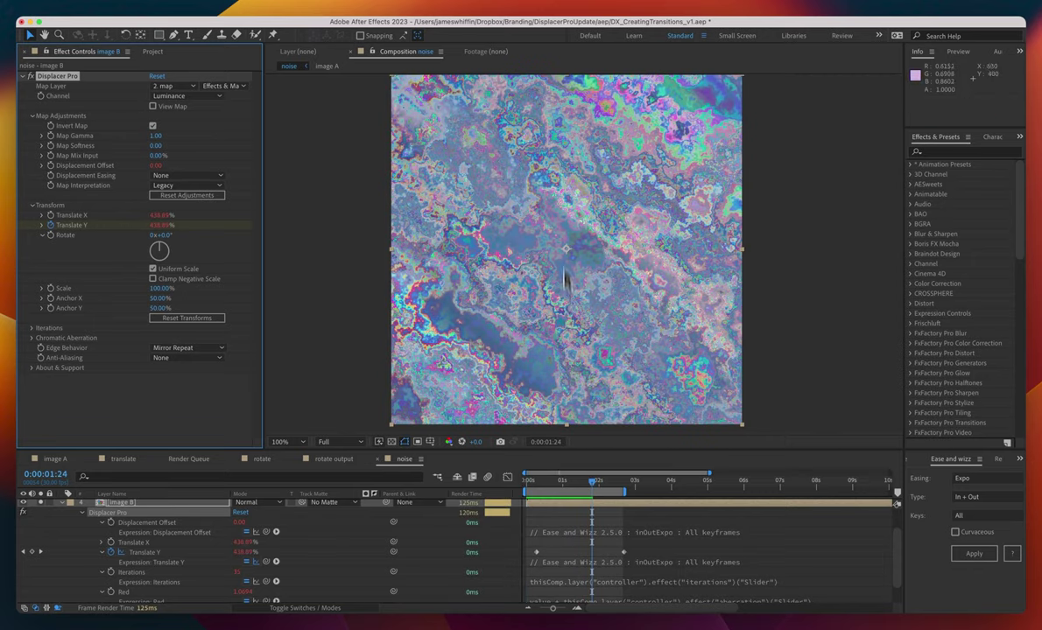
drag(573, 483, 592, 483)
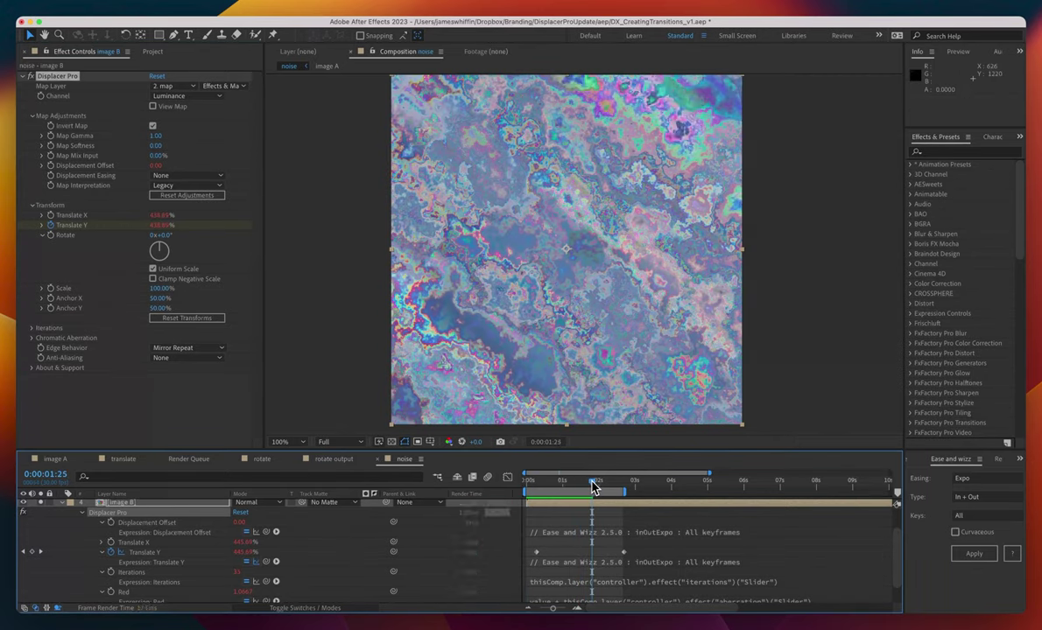
Step: Reveal image B's animated properties and set the last Translate Y keyframe at 0:00:02:21 to 100%
scroll(159, 562, down, 2)
scroll(160, 562, up, 4)
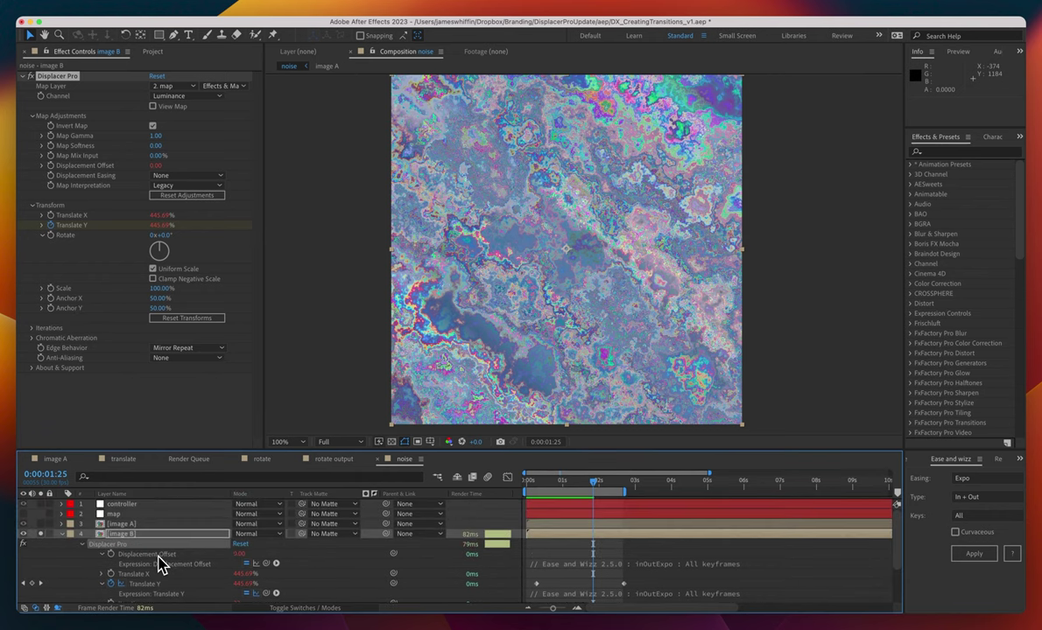
key(u)
click(132, 541)
click(127, 536)
key(u)
click(137, 574)
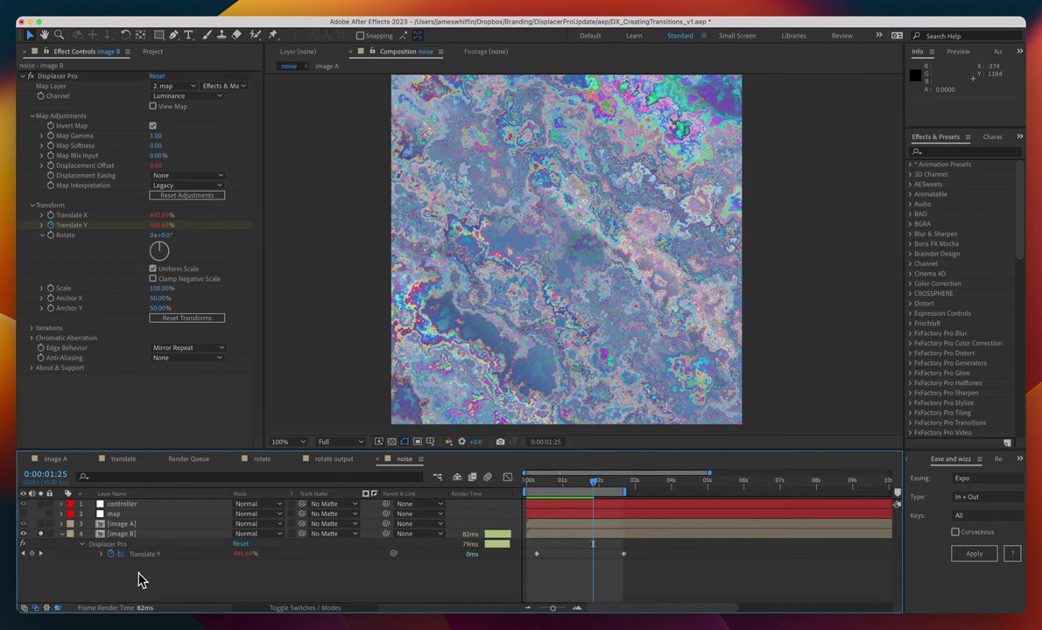
key(k)
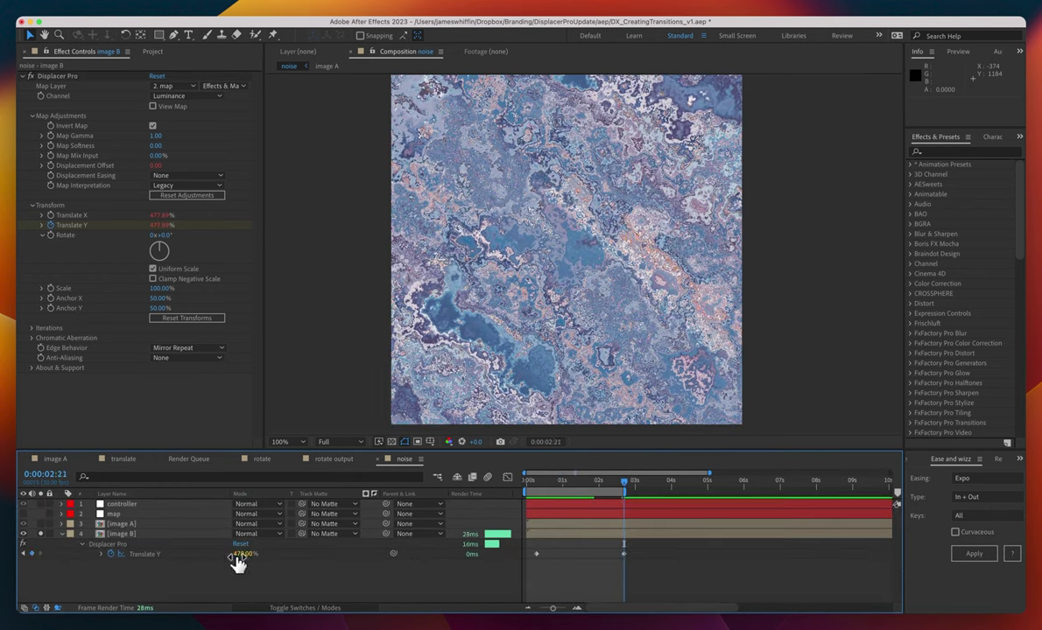
text(100)
key(Return)
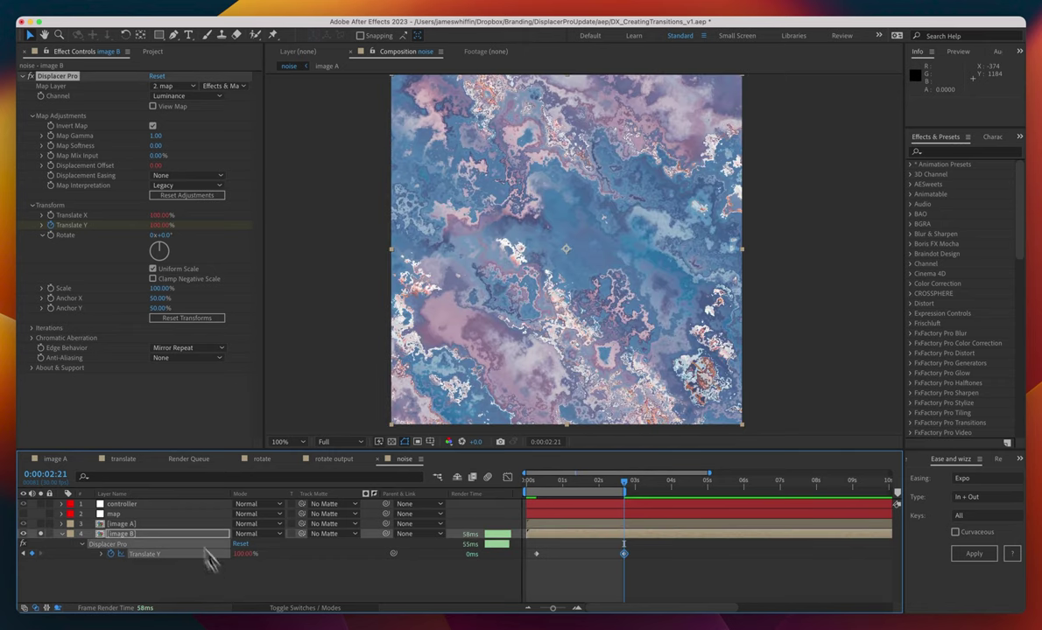
Step: Set image B's Displacer Pro Edge Behavior to None and preview the transition
click(201, 349)
click(204, 363)
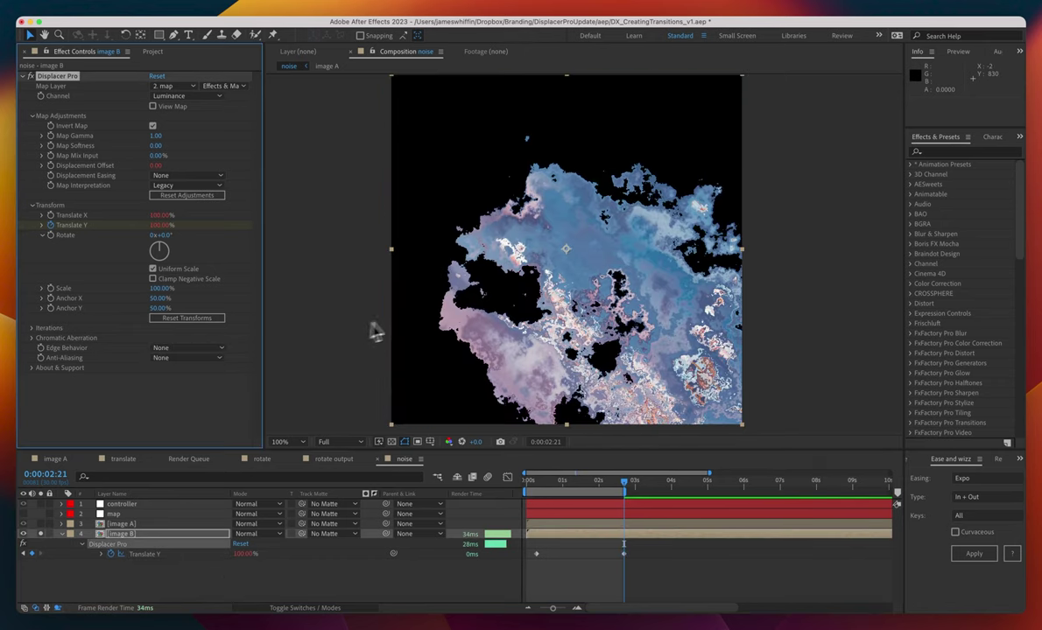
key(space)
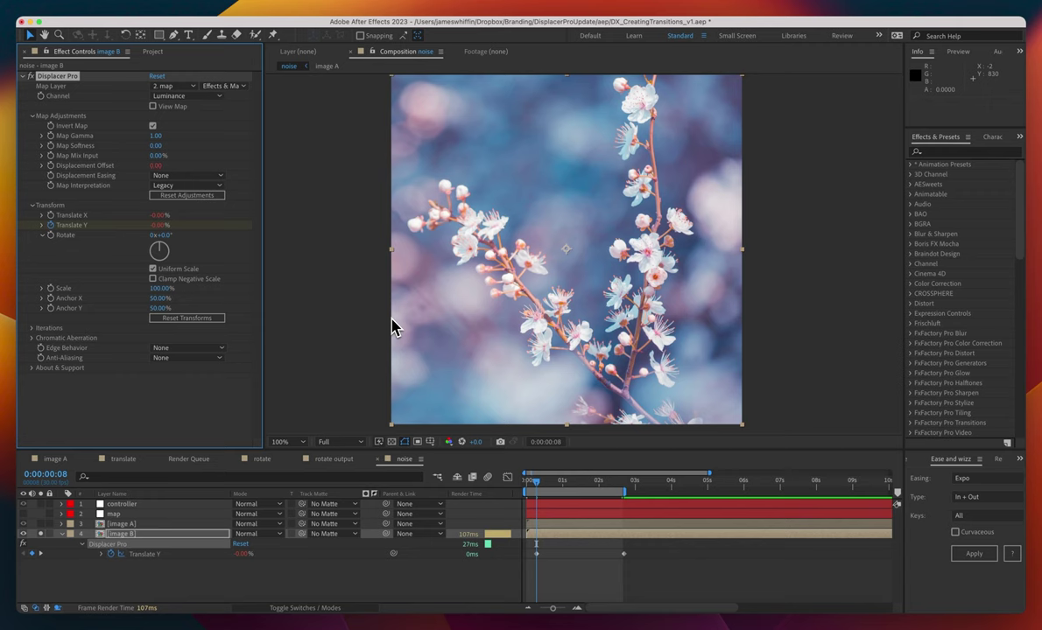
Step: Raise image B's last Translate Y keyframe to 349% and return to the first keyframe at 0:00:00:08
key(k)
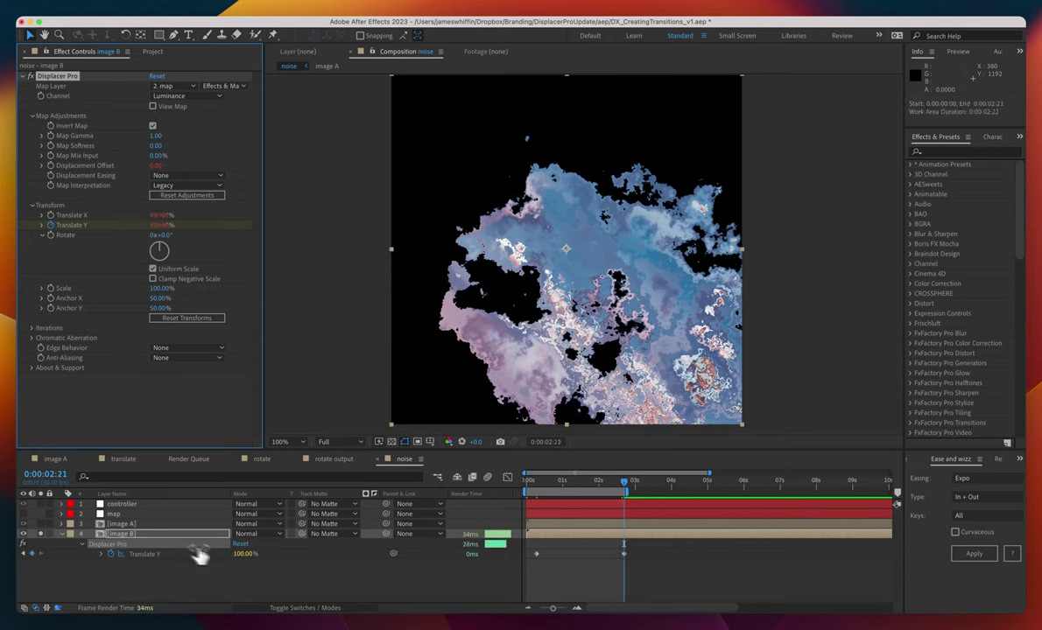
drag(240, 557, 359, 552)
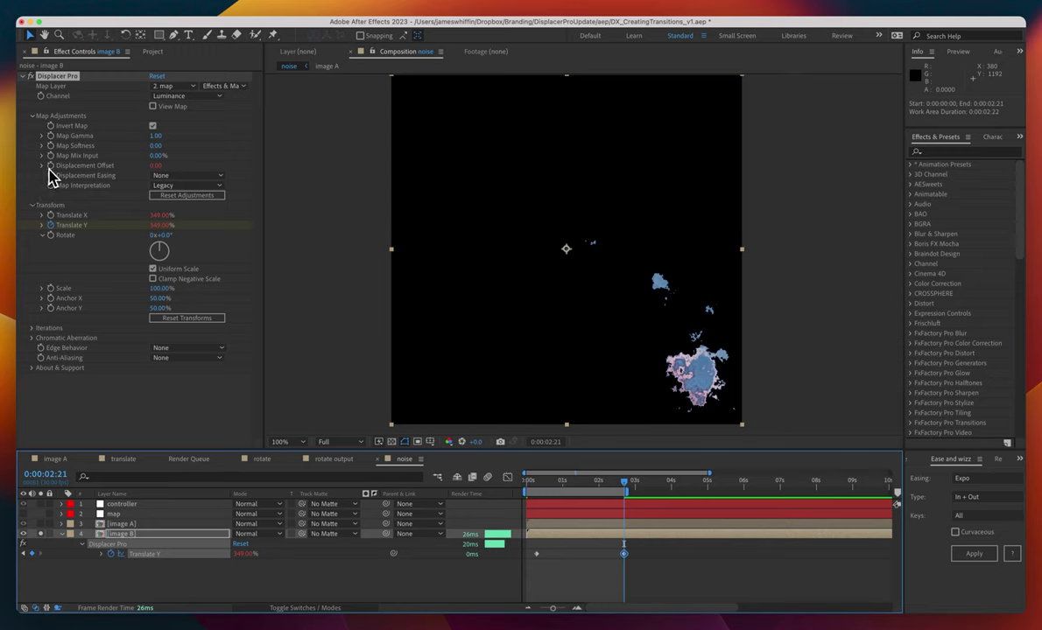
key(u)
key(u)
key(j)
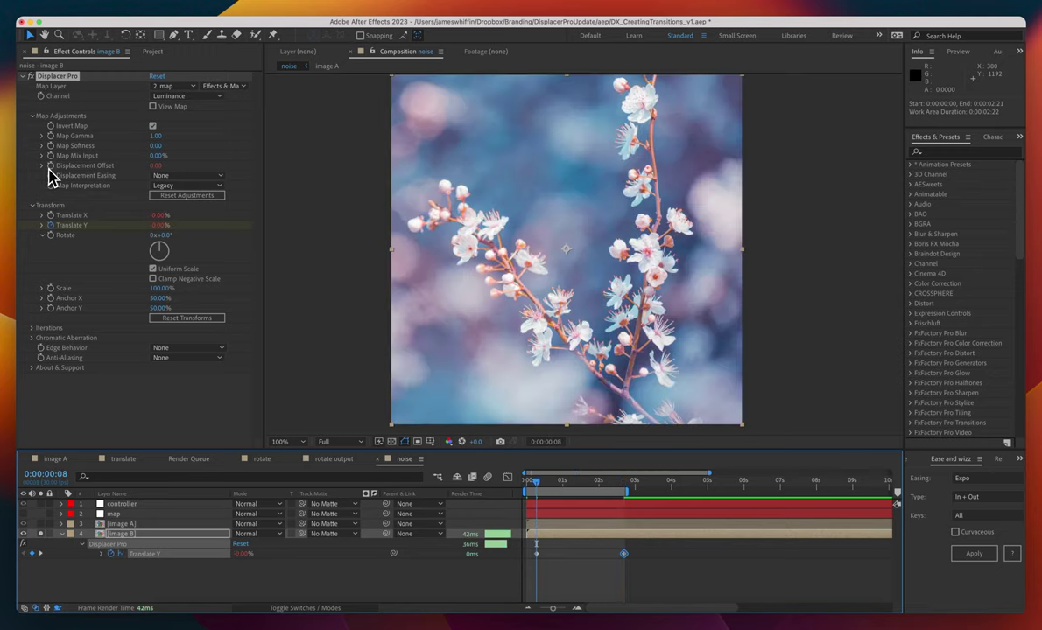
Step: Keyframe image B's Displacement Offset from 0 at 0:00:00:08 to 0.15 at 0:00:02:21 and set Map Interpretation to Standard
click(50, 167)
key(k)
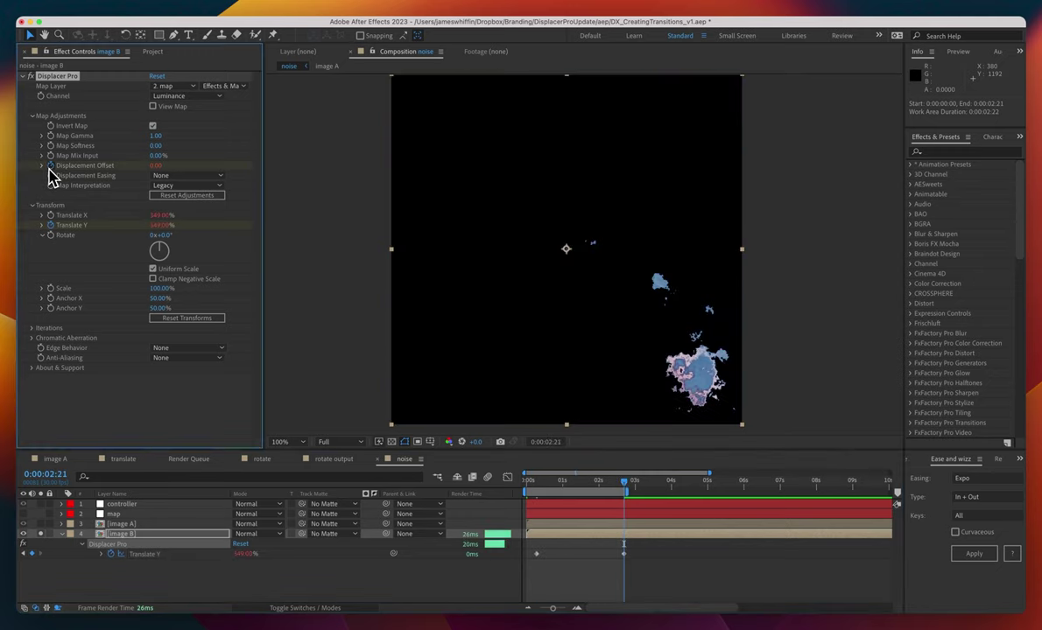
drag(157, 166, 167, 167)
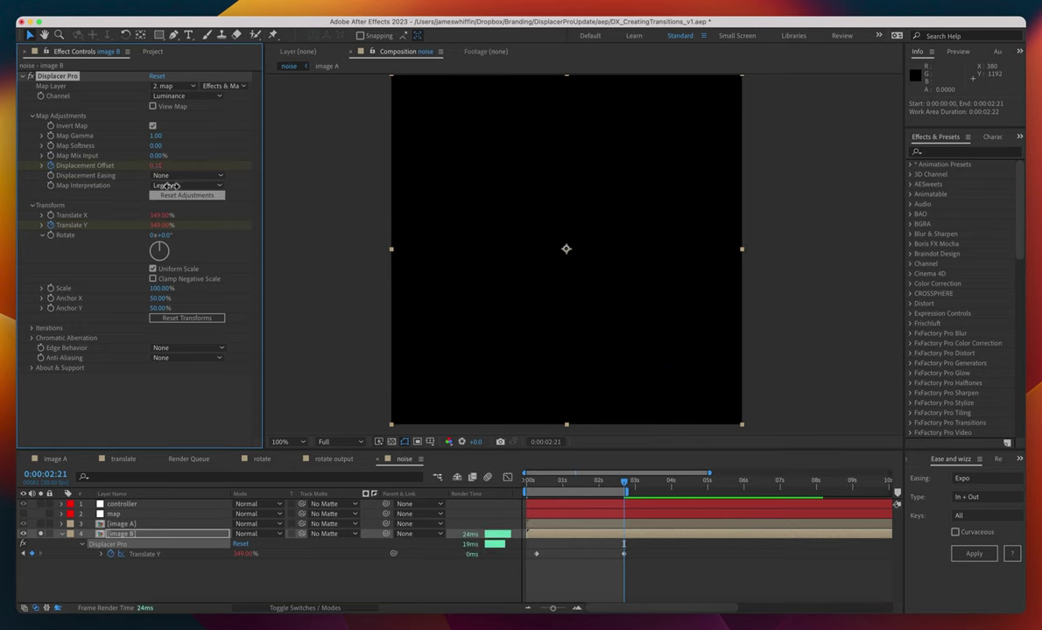
click(173, 186)
click(179, 200)
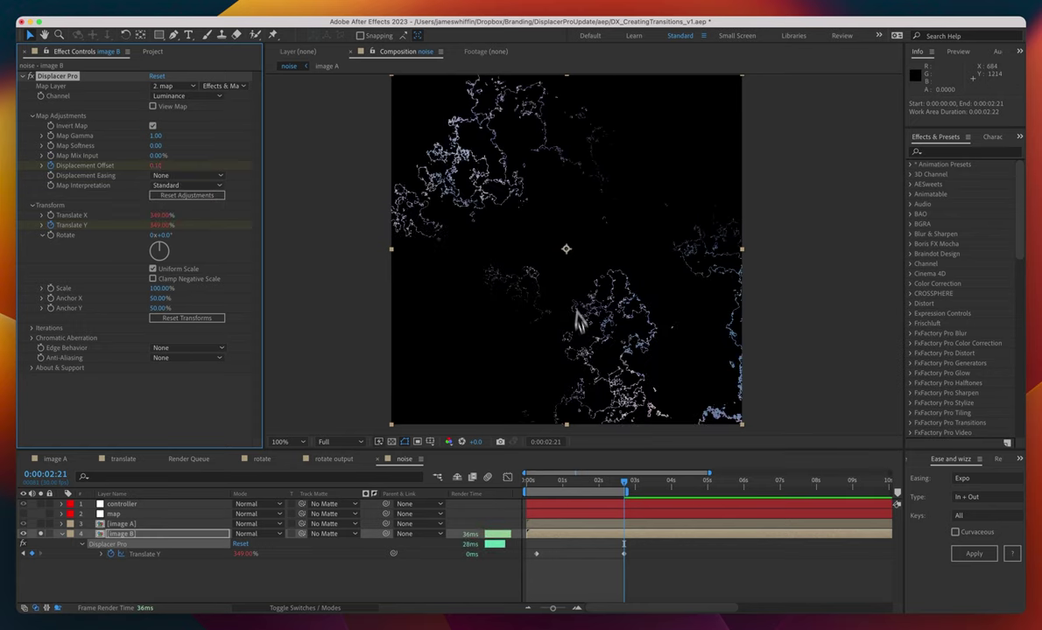
Step: Scrub through the transition, raise image B's last Displacement Offset keyframe to 0.29 and play it back
key(j)
drag(555, 482, 613, 493)
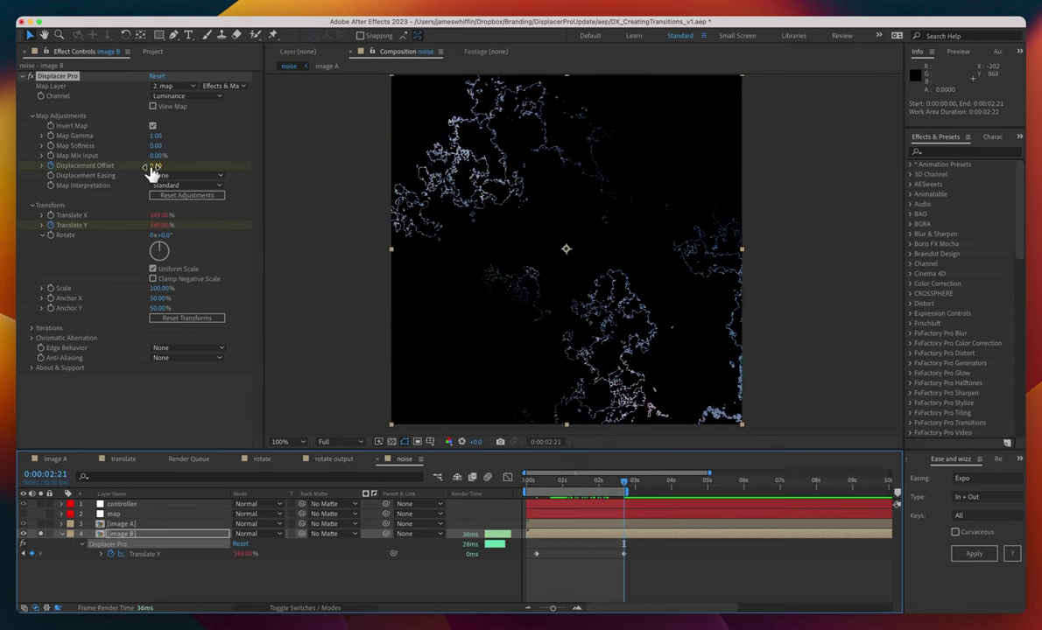
drag(152, 167, 156, 167)
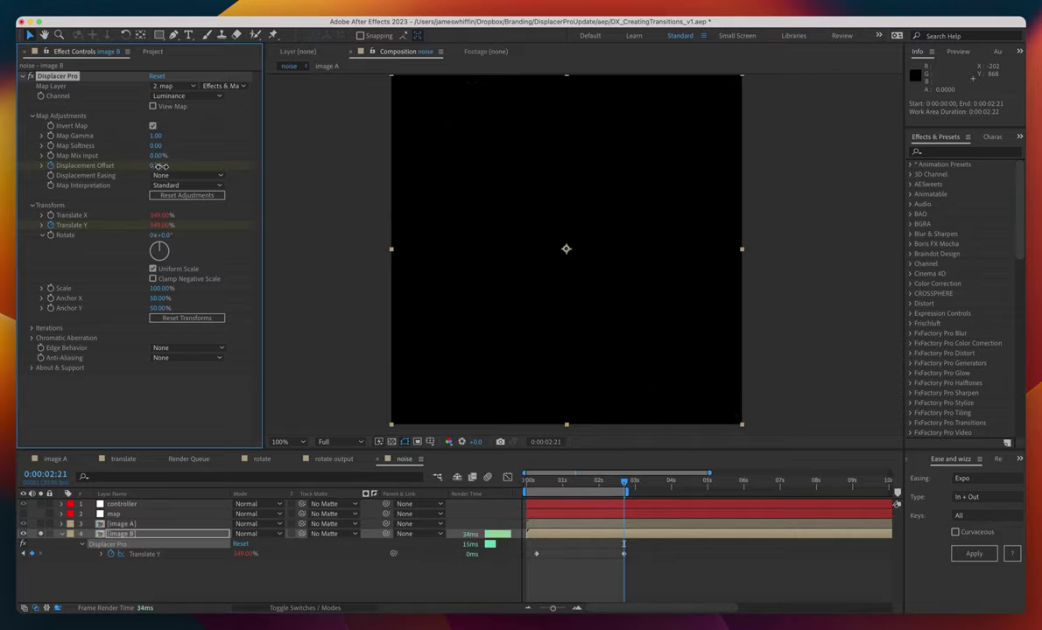
key(space)
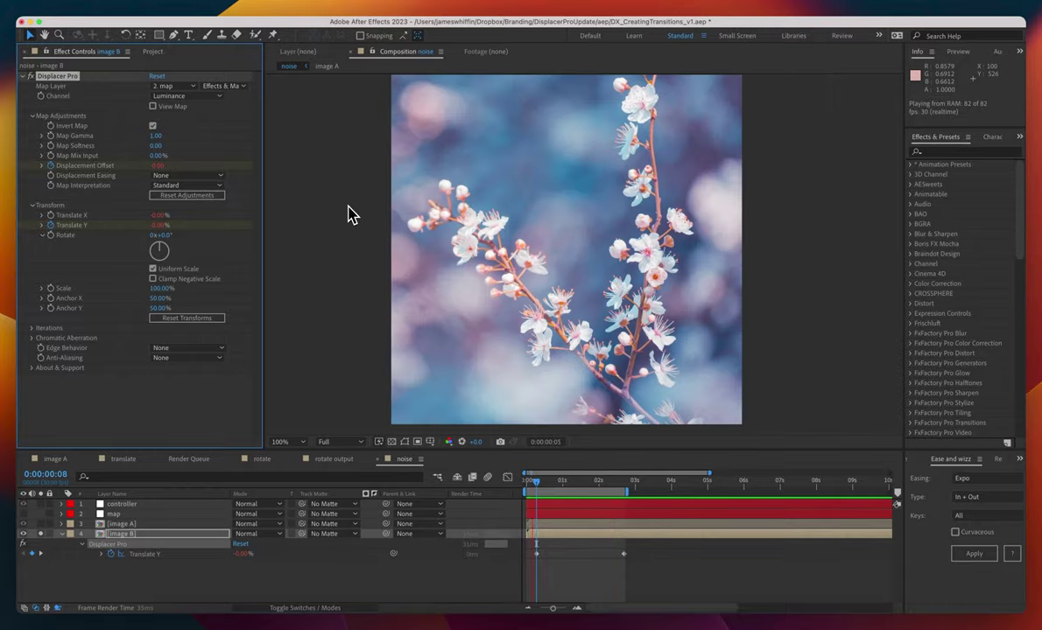
Step: Set image B's Displacer Pro Edge Behavior to Mirror Repeat and preview the result
click(163, 347)
click(172, 394)
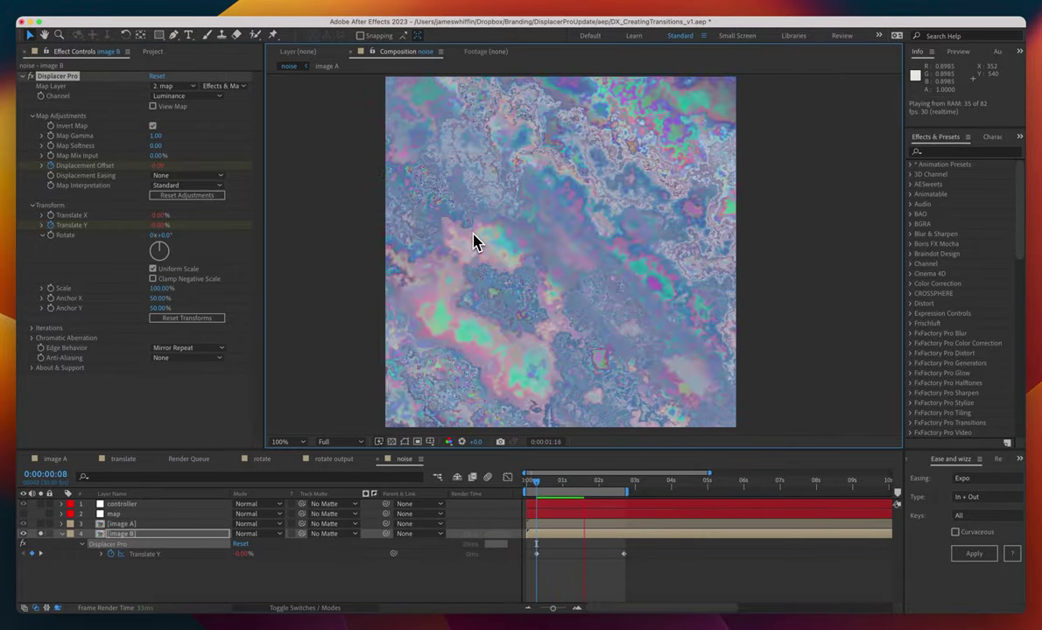
key(space)
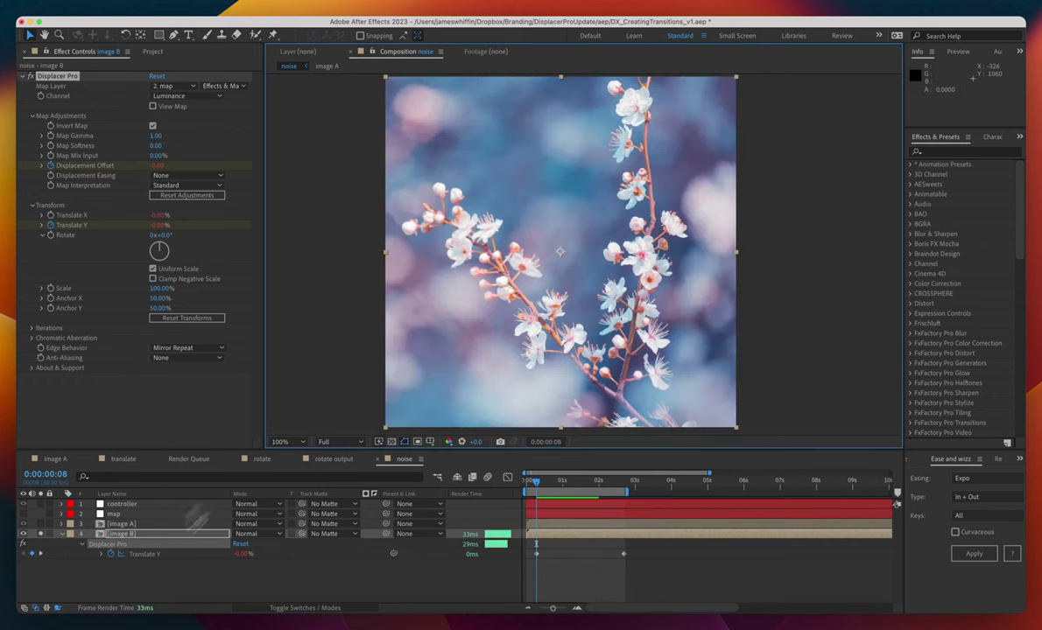
Step: Copy image B's Displacer Pro effect onto image A with its keyframes starting at 0:00:00:00, and reveal image A's animated properties
click(121, 524)
click(129, 533)
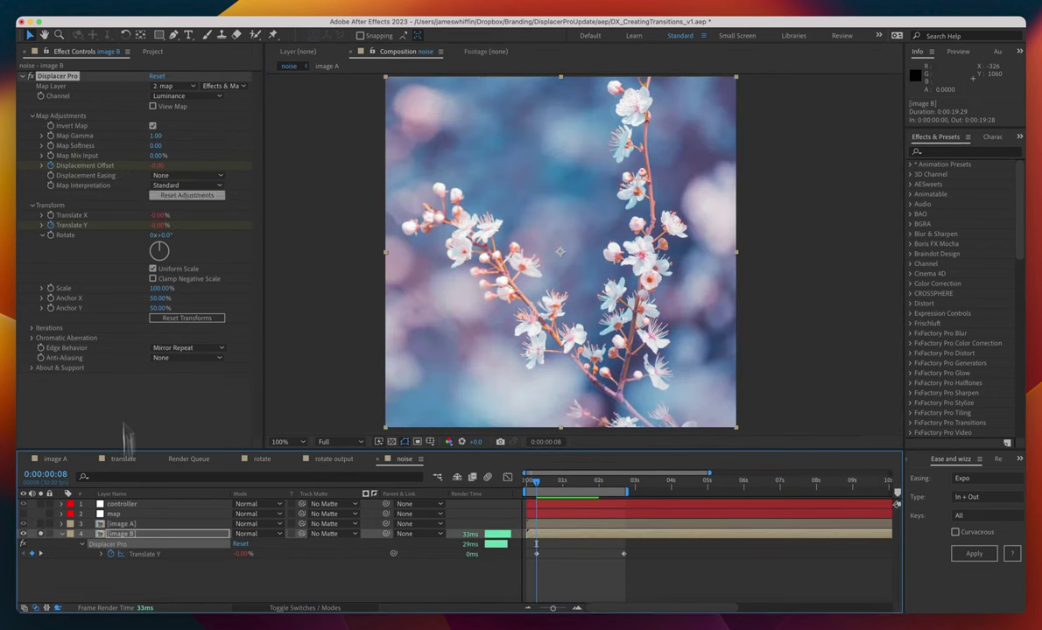
click(57, 81)
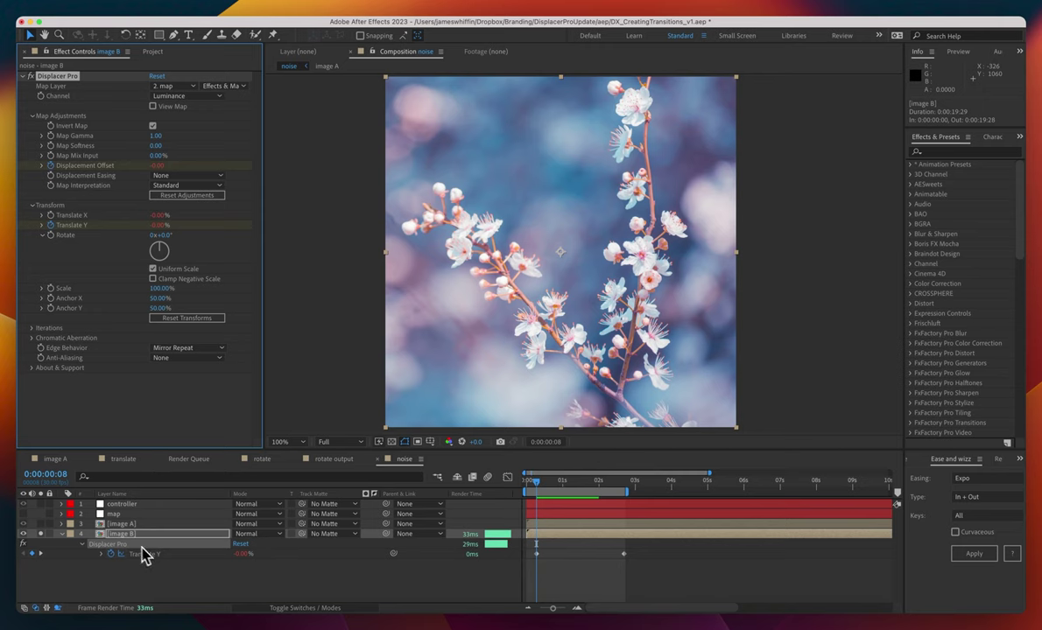
click(121, 525)
key(u)
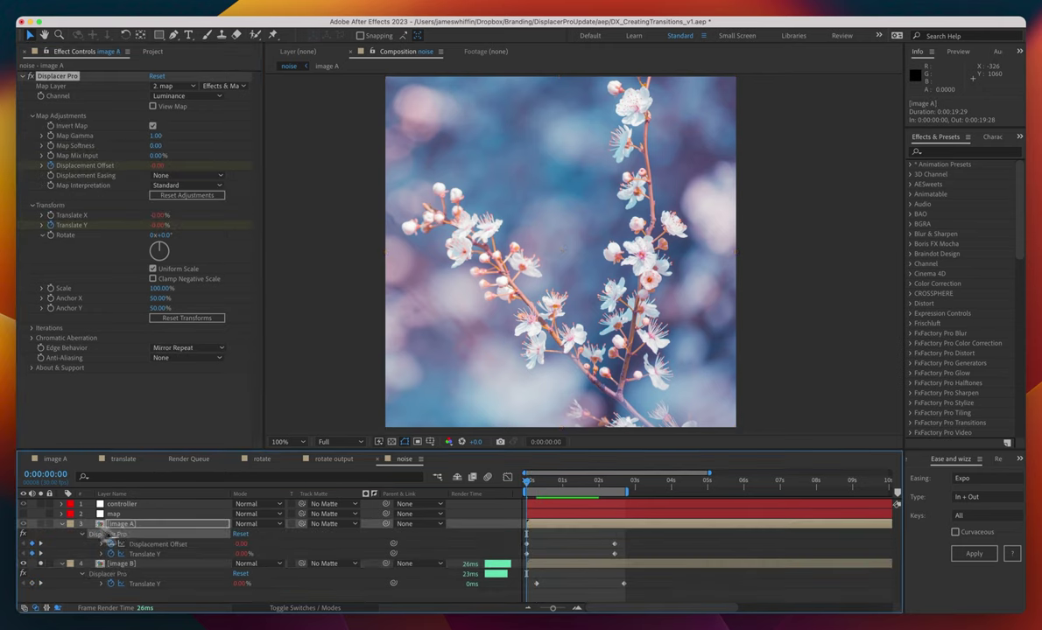
Step: Time-reverse image A's Displacement Offset and Translate Y keyframes and set its Displacer Pro Edge Behavior to None
right_click(527, 555)
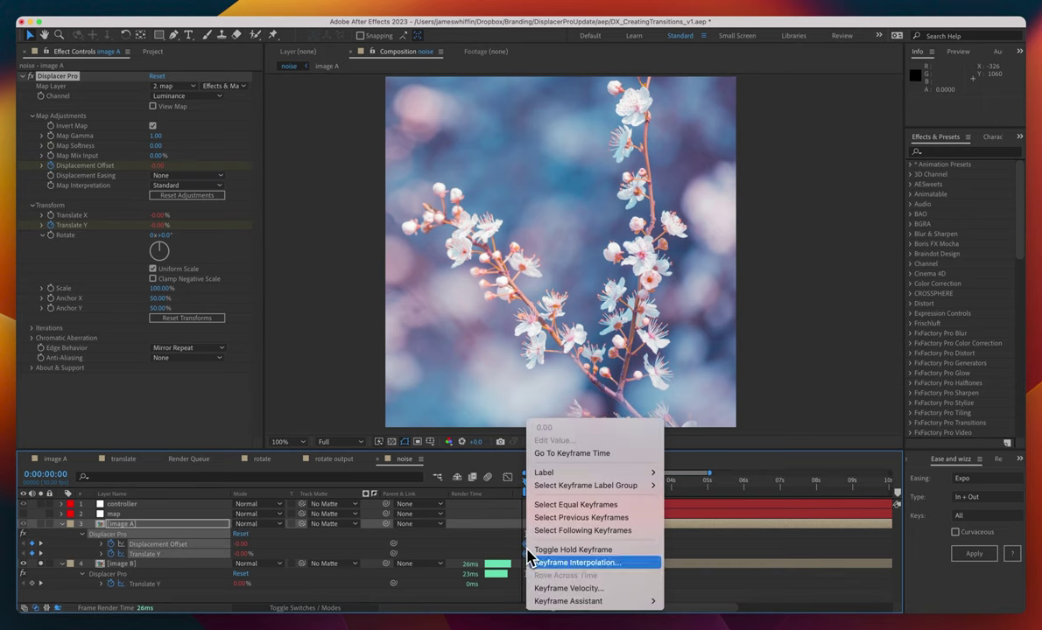
mouse_move(579, 601)
click(709, 601)
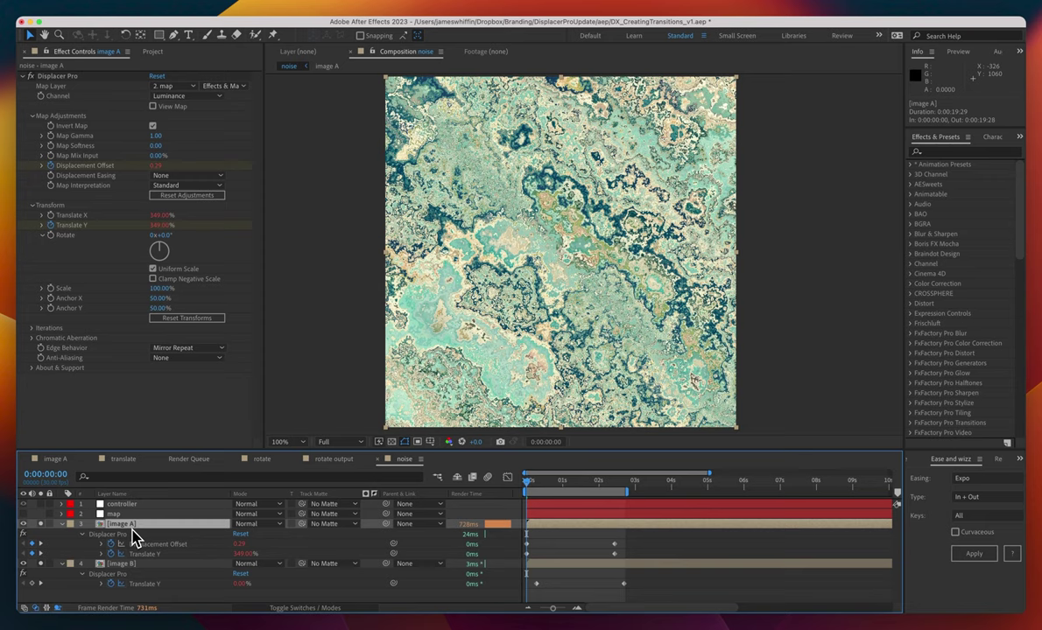
click(184, 347)
click(178, 361)
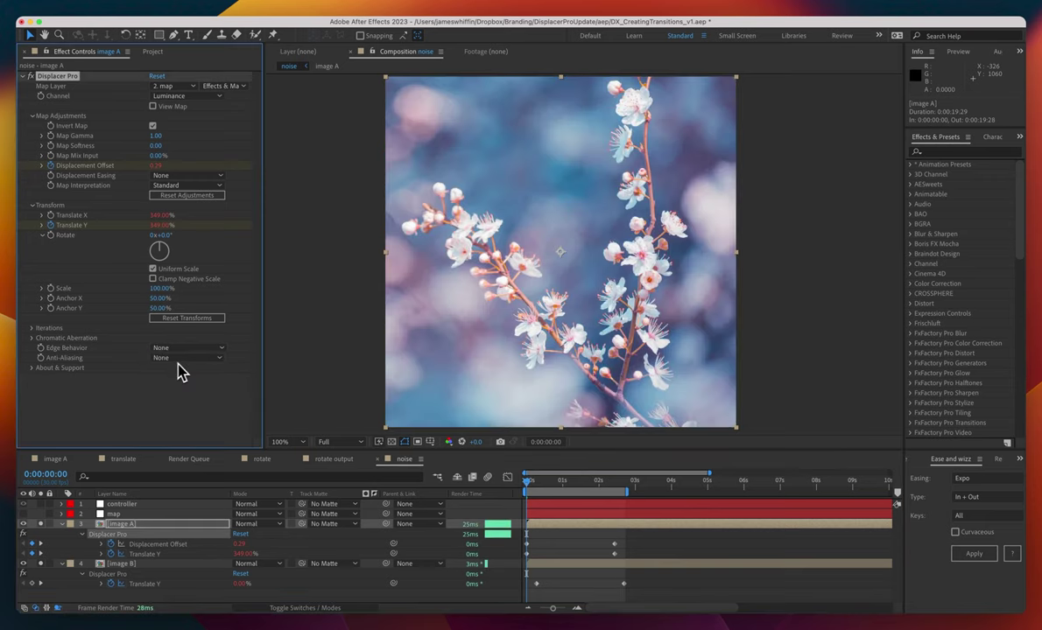
Step: Preview the combined transition and check it at the keyframes and around 0:00:01:18
key(space)
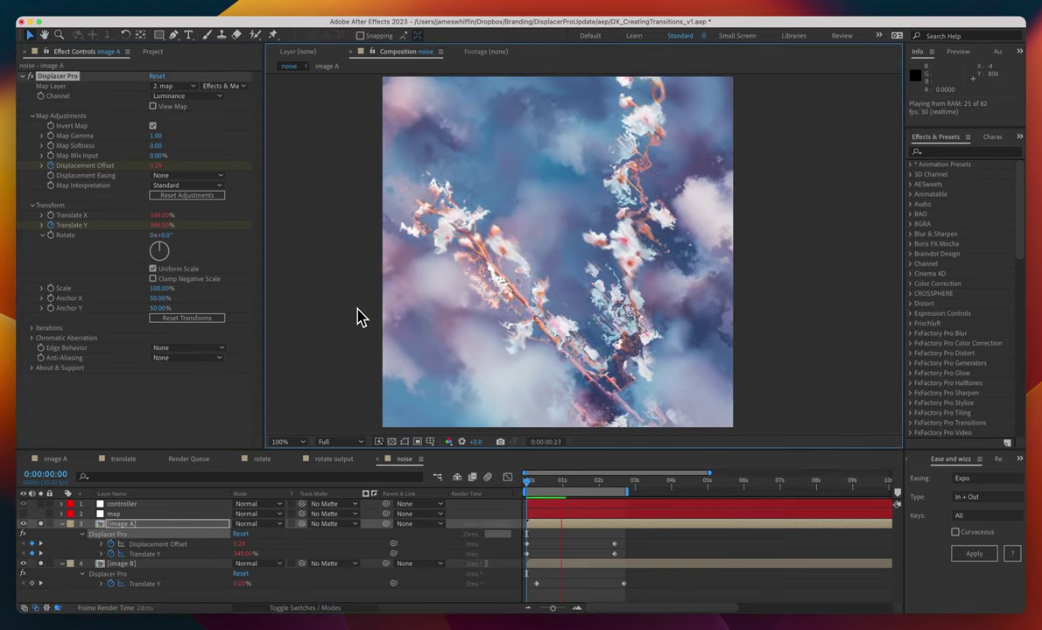
drag(560, 484, 587, 497)
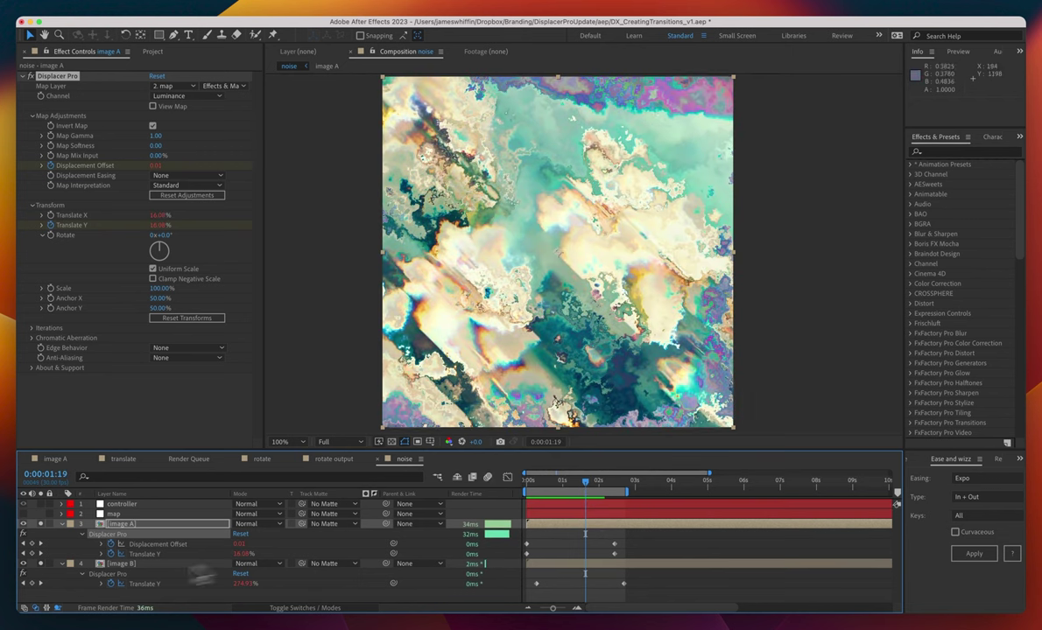
click(145, 546)
key(k)
key(j)
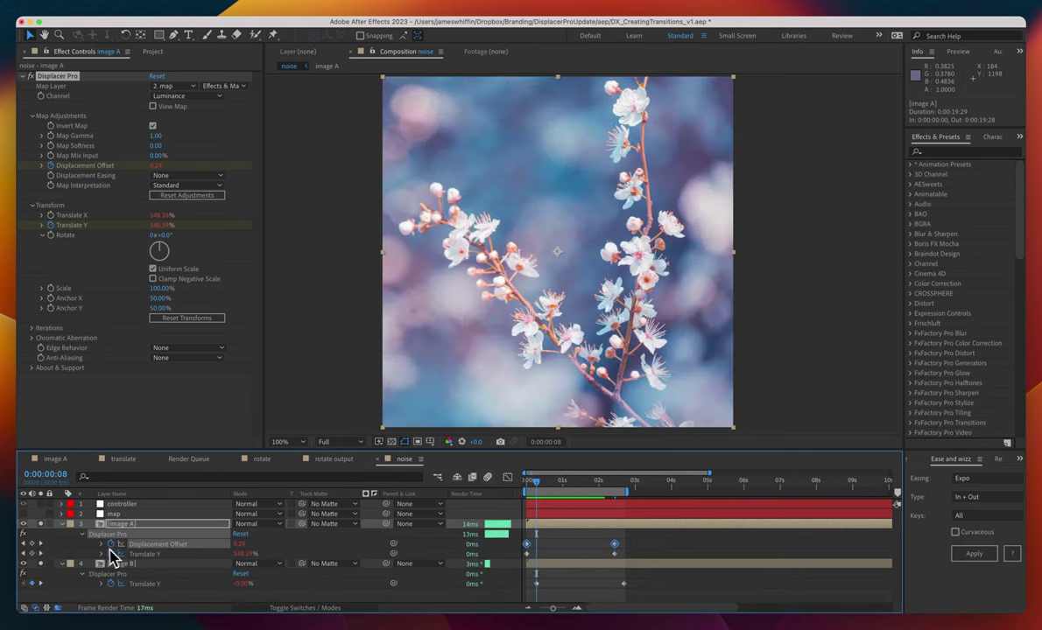
key(k)
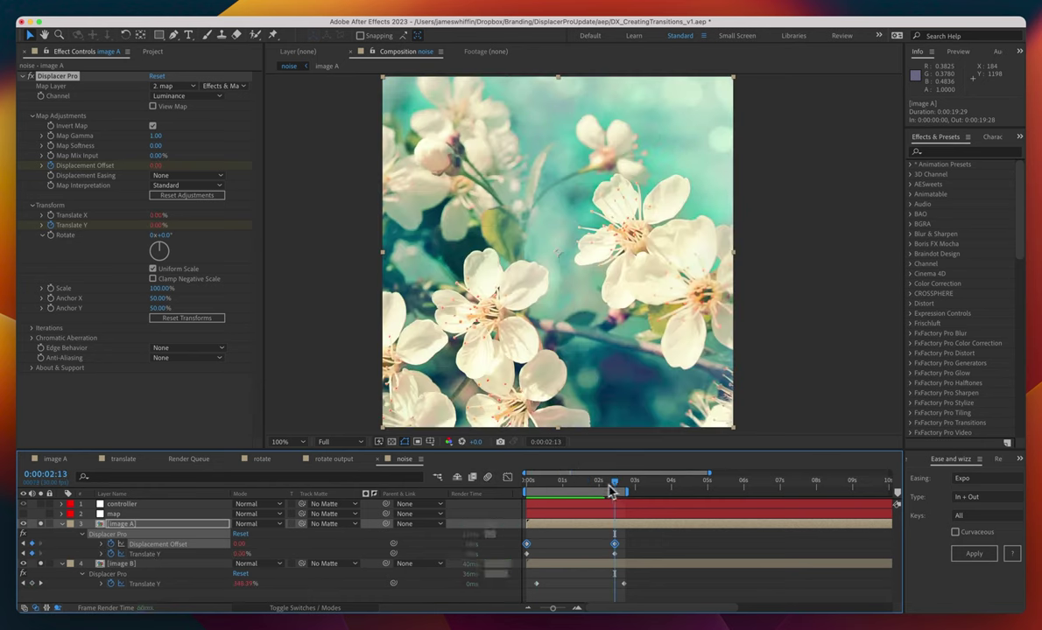
drag(612, 491, 585, 490)
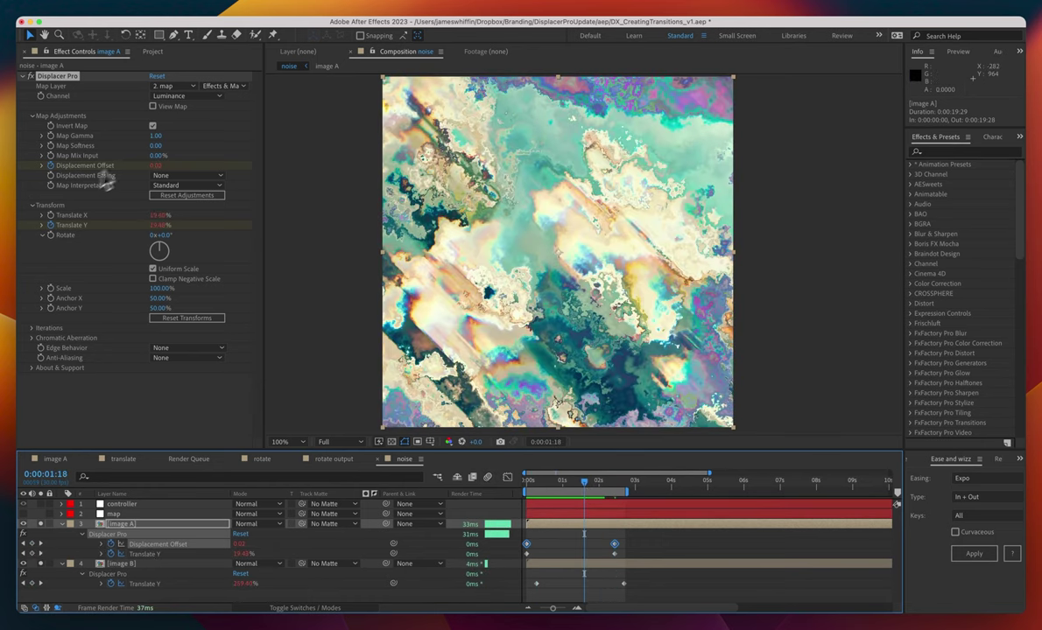
Step: Try image A's Map Gamma at 0, set it to 2.07, and preview the transition up to about 0:00:01:17
click(143, 140)
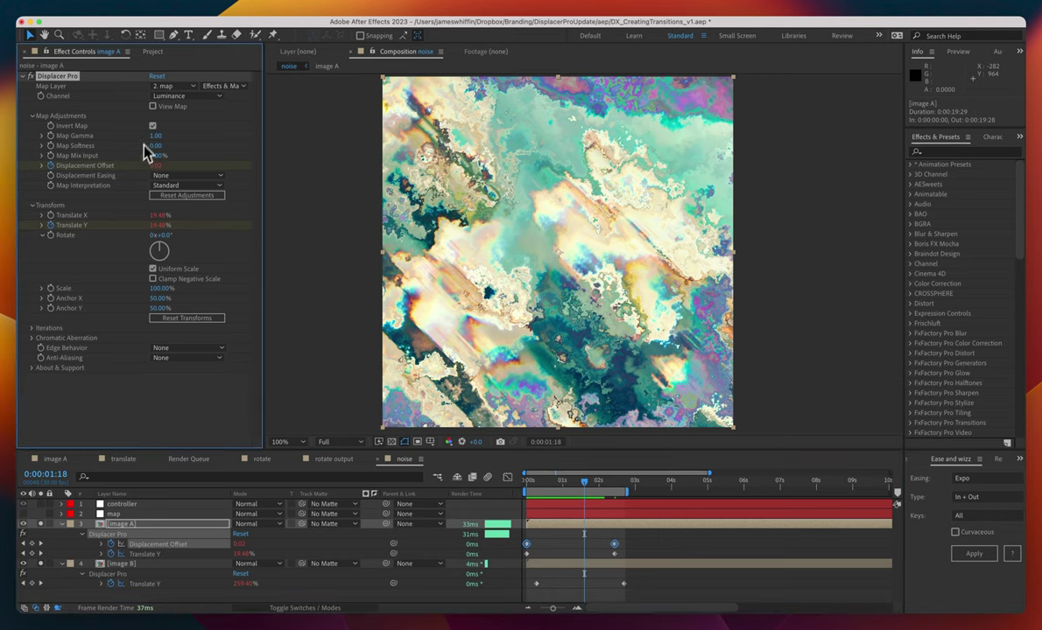
drag(156, 136, 94, 142)
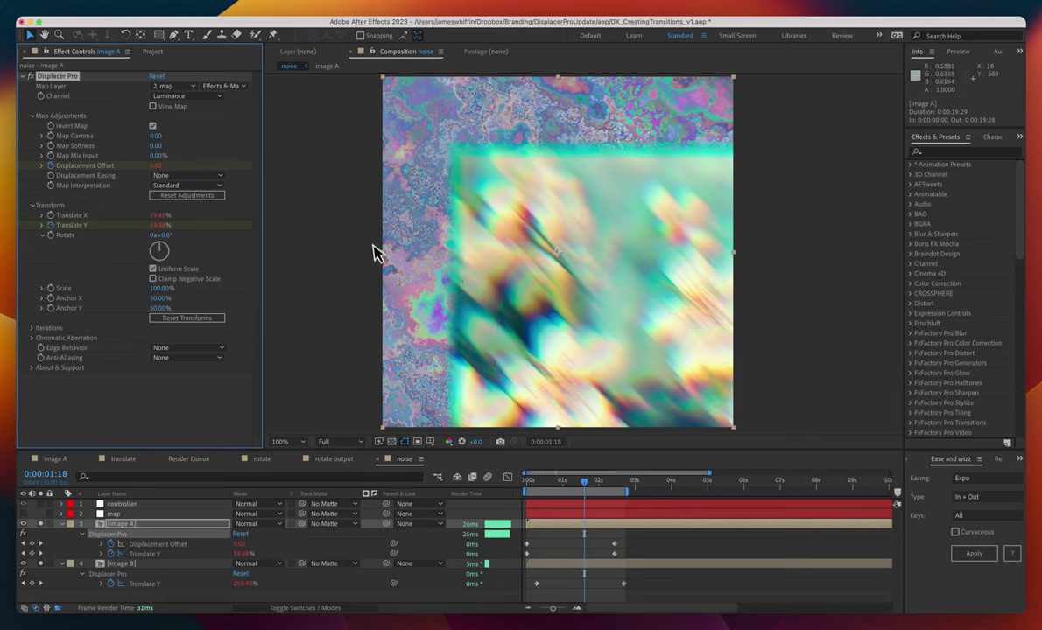
mouse_move(155, 135)
mouse_down()
mouse_move(304, 140)
mouse_move(279, 144)
mouse_up()
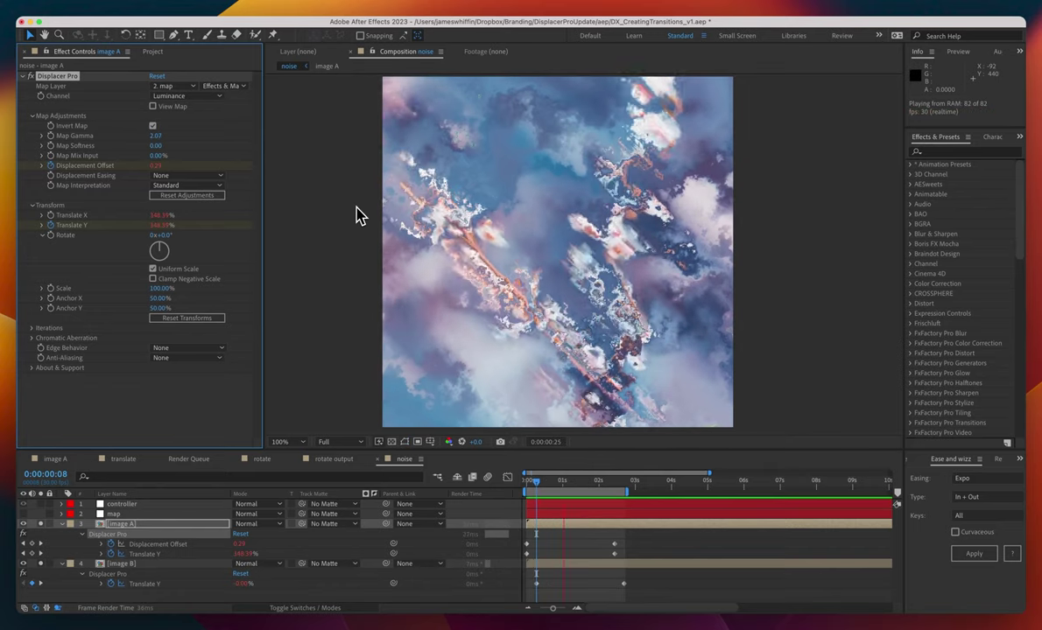
key(space)
drag(592, 204, 552, 256)
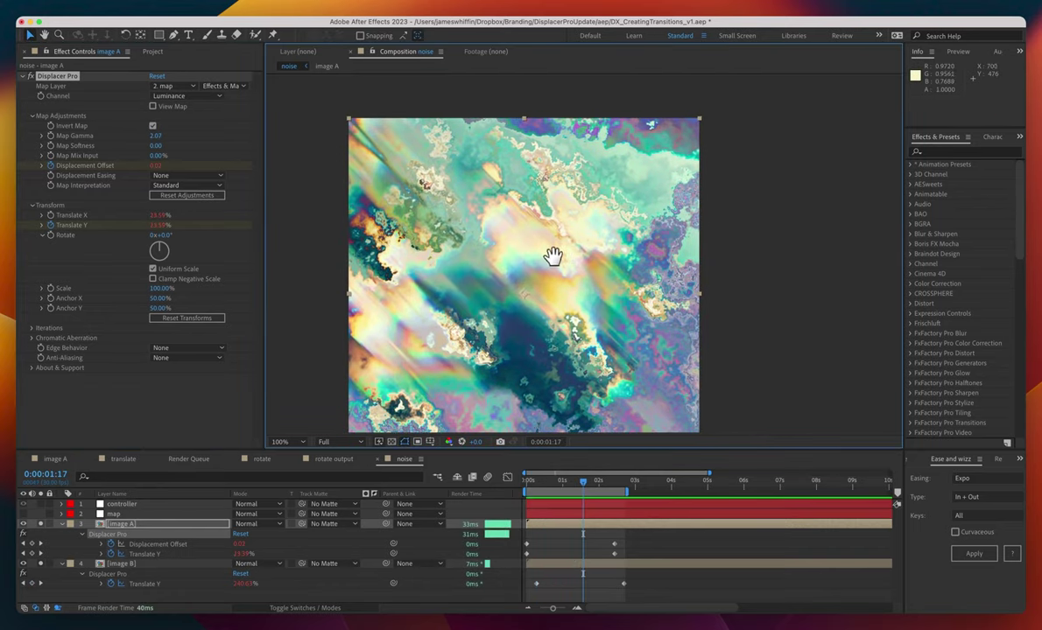
Step: Apply Motion Tile with mirrored edges to image A and place it above Displacer Pro in the effect order
key(ctrl+space)
text(moti)
key(Return)
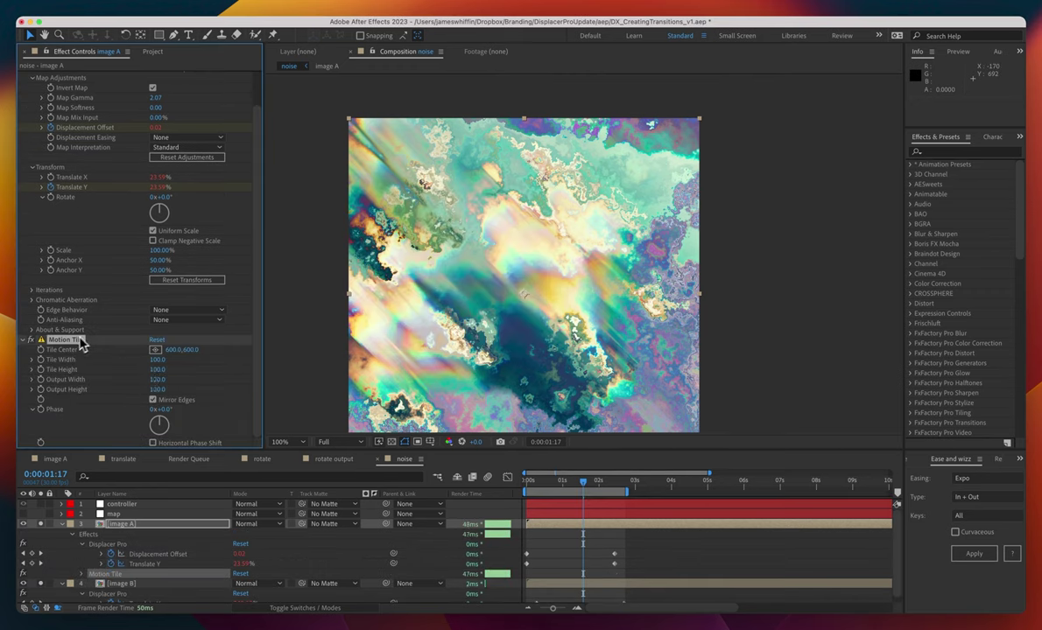
drag(81, 344, 71, 84)
Step: Preview the tiled transition and set image A's Motion Tile Output Width and Output Height to 110
key(space)
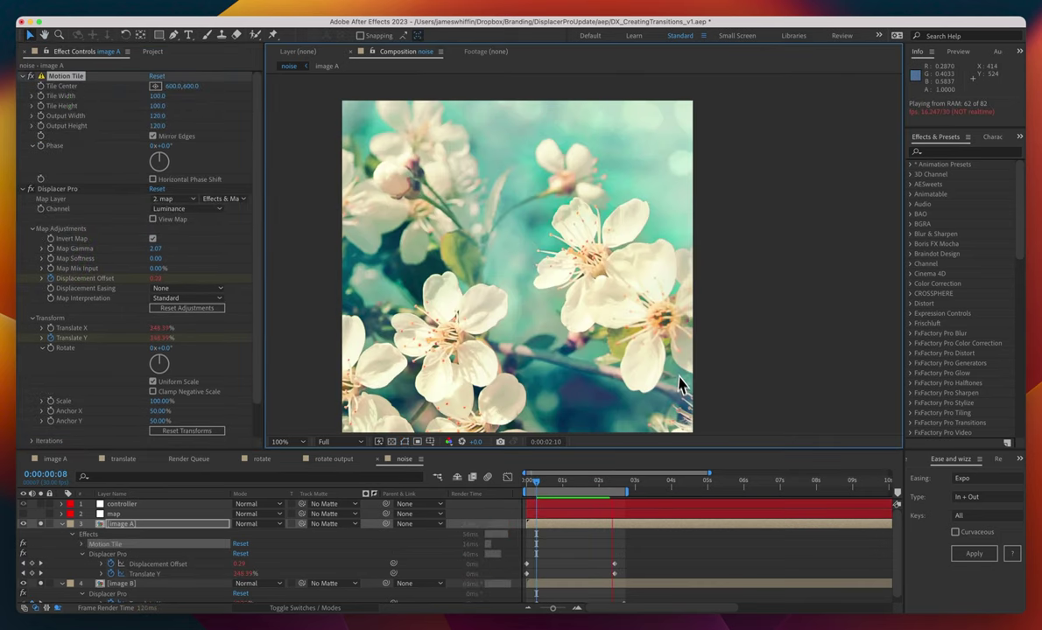
click(596, 482)
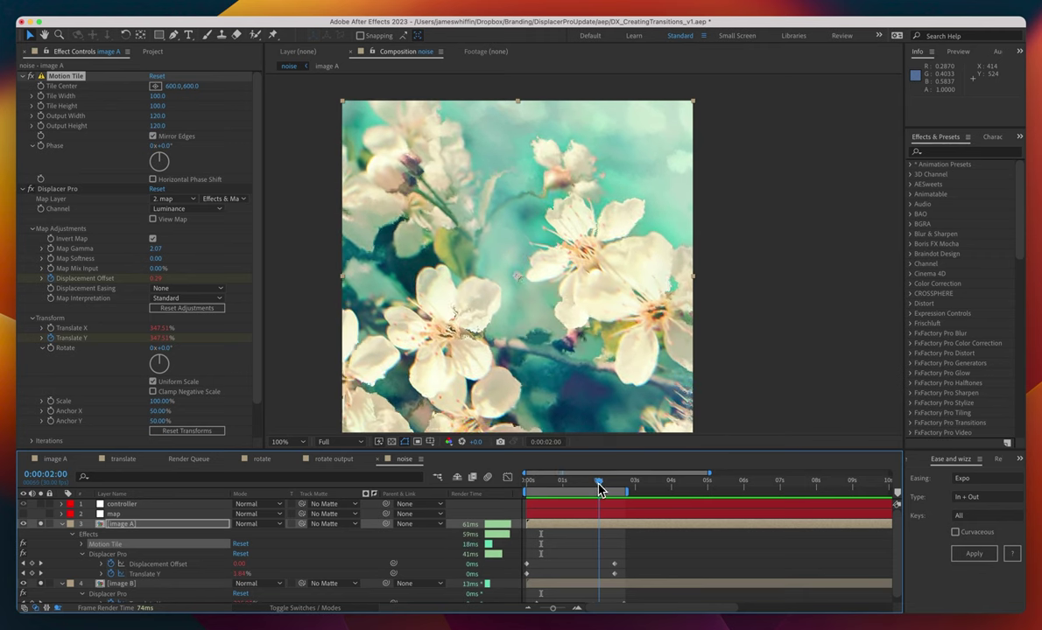
drag(598, 483, 596, 483)
click(158, 116)
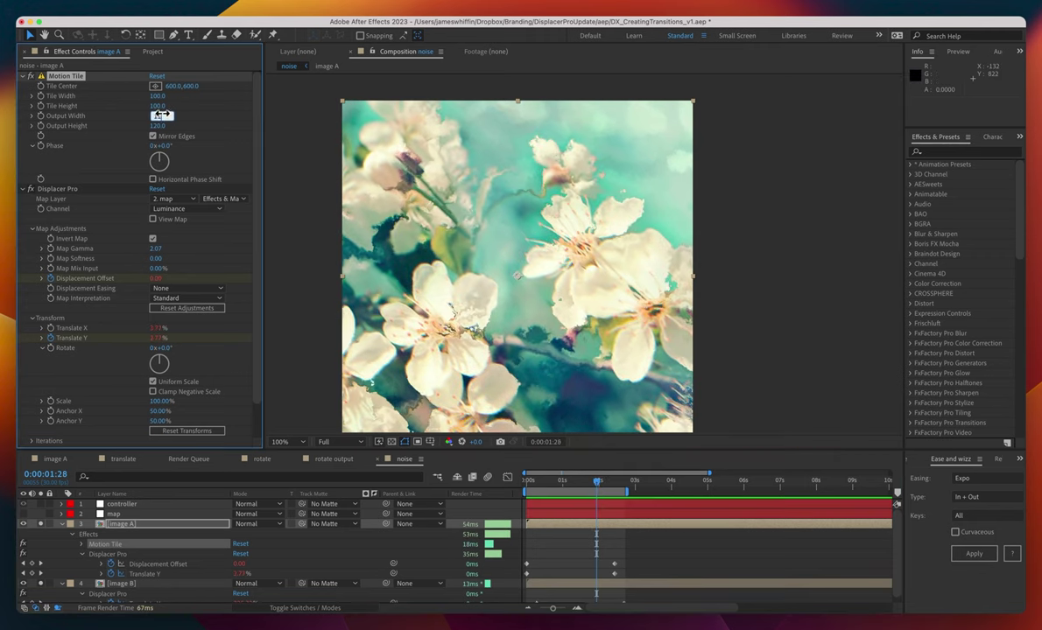
text(110)
key(Return)
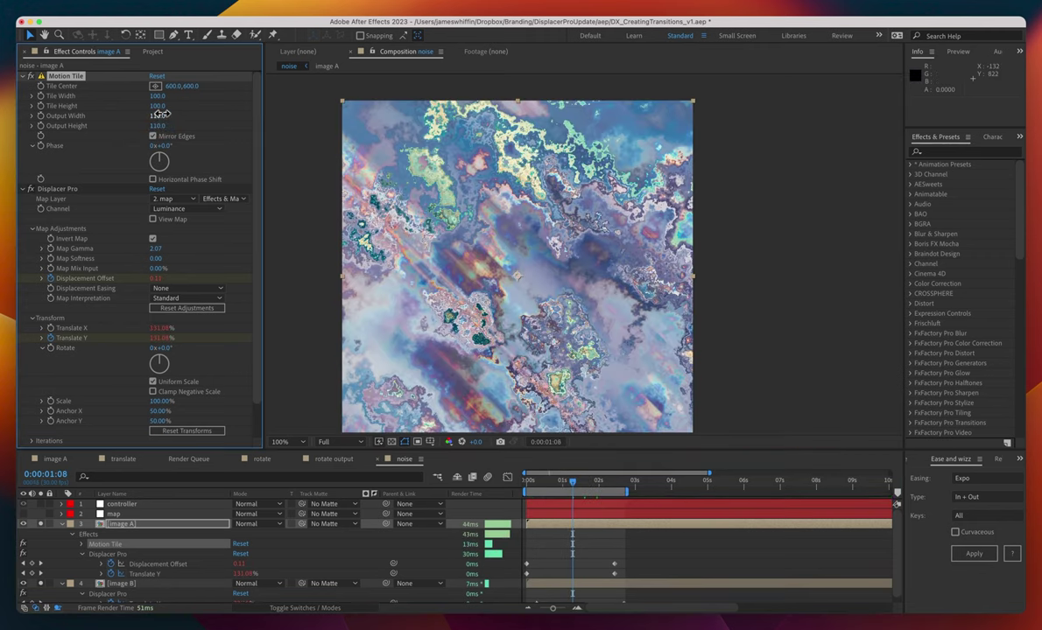
Step: Step frame by frame back to about 0:00:01:04 to inspect the middle of the noise transition
key(shift+Page_Down)
key(Page_Up)
key(Page_Up)
key(Page_Up)
key(Page_Up)
key(Page_Up)
key(Page_Up)
key(Page_Up)
key(Page_Up)
key(Page_Up)
key(Page_Up)
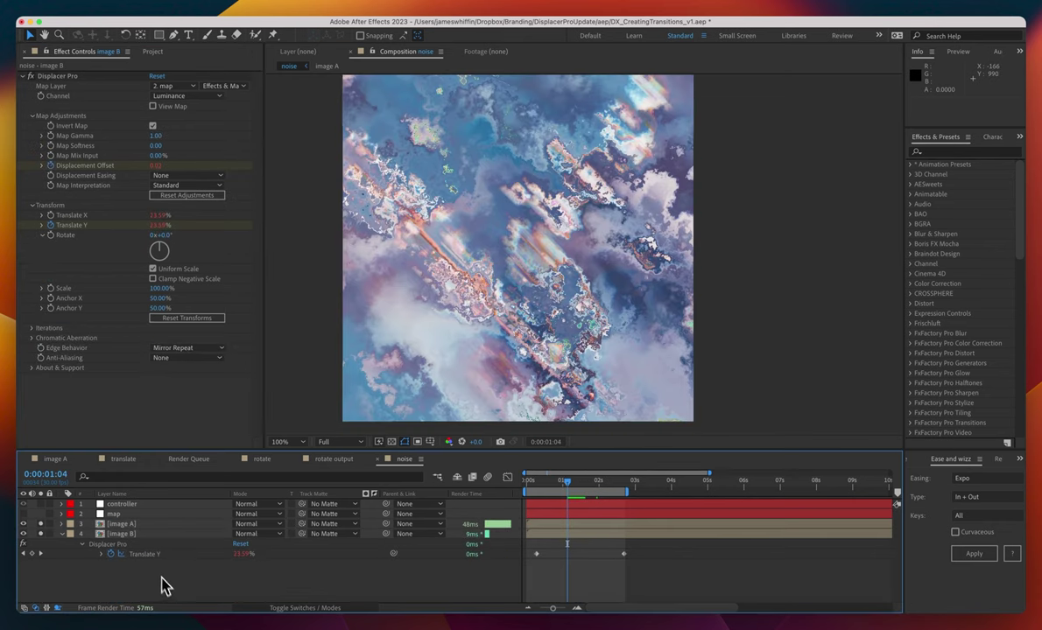
Step: Reveal the controller's keyframes, set the aberration slider to 0.2 at 0:00:01:13, and preview the transition
click(133, 524)
click(128, 503)
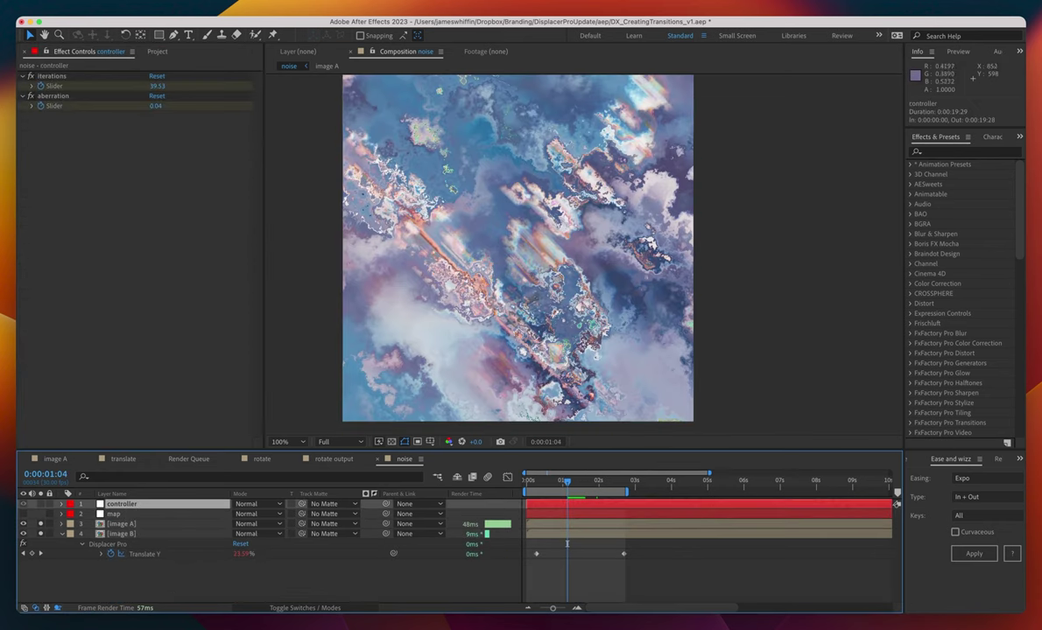
drag(470, 234, 478, 238)
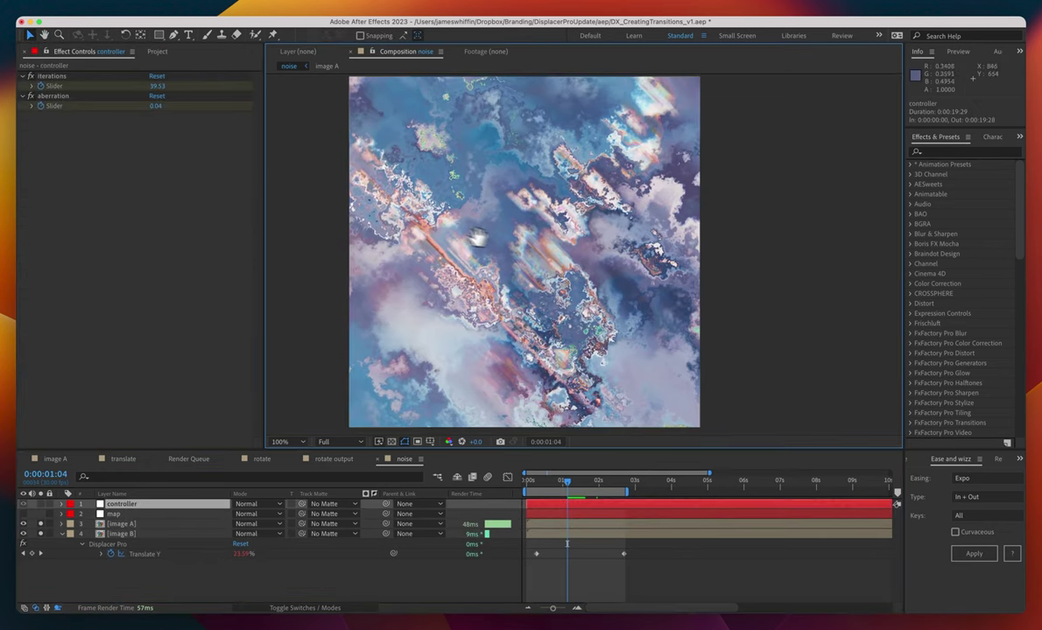
click(576, 484)
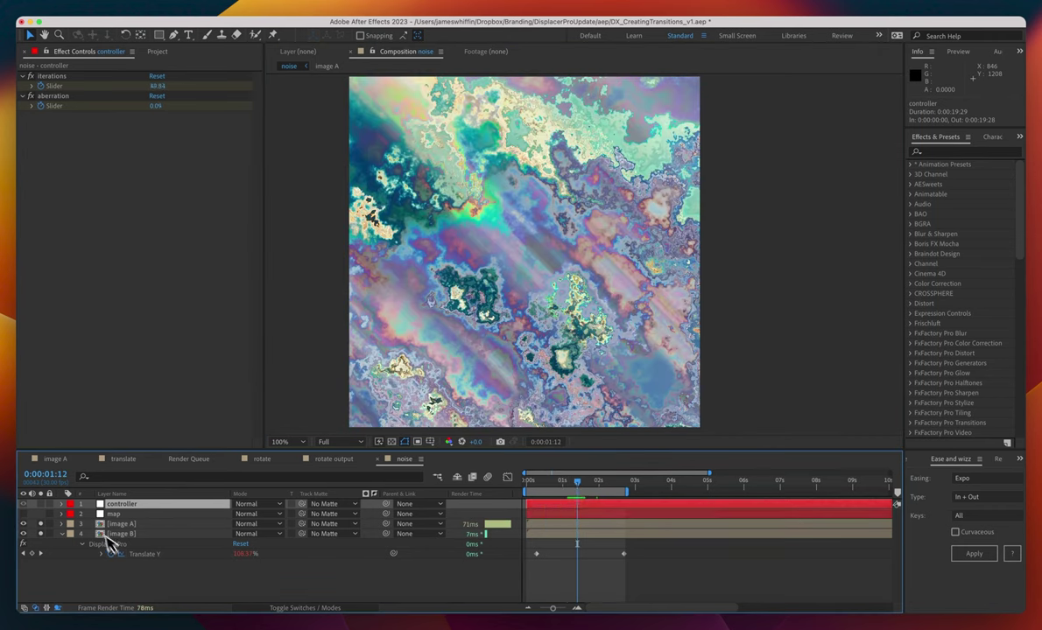
key(u)
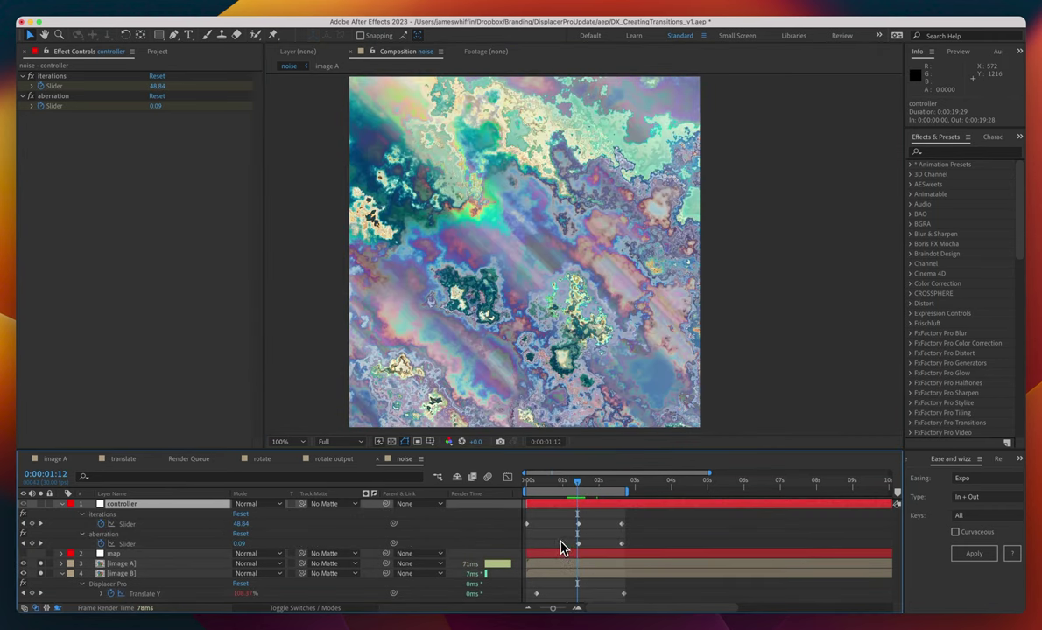
drag(560, 544, 527, 549)
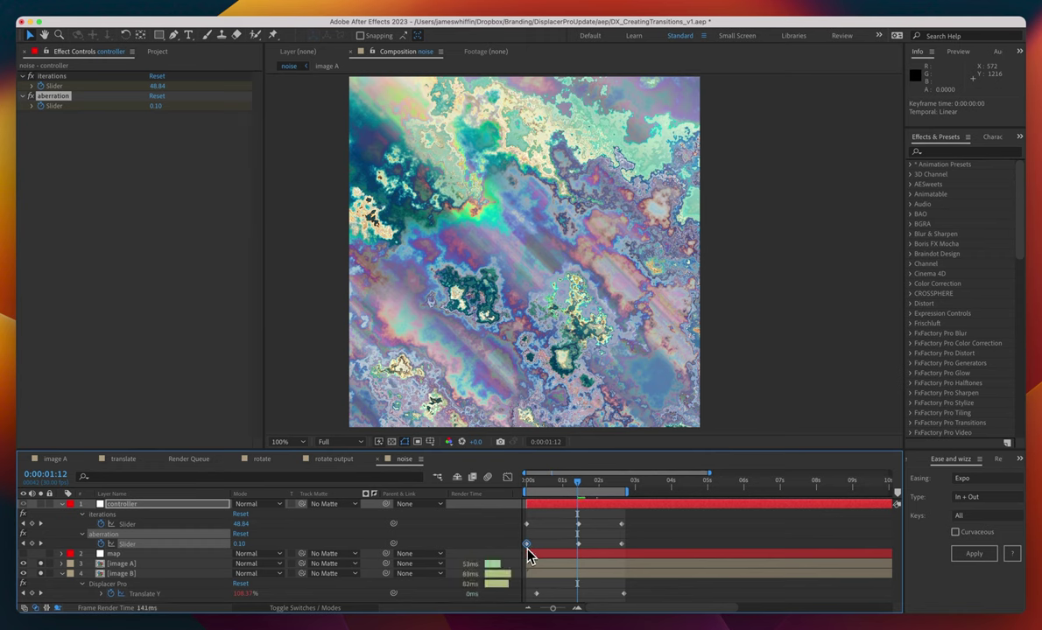
key(k)
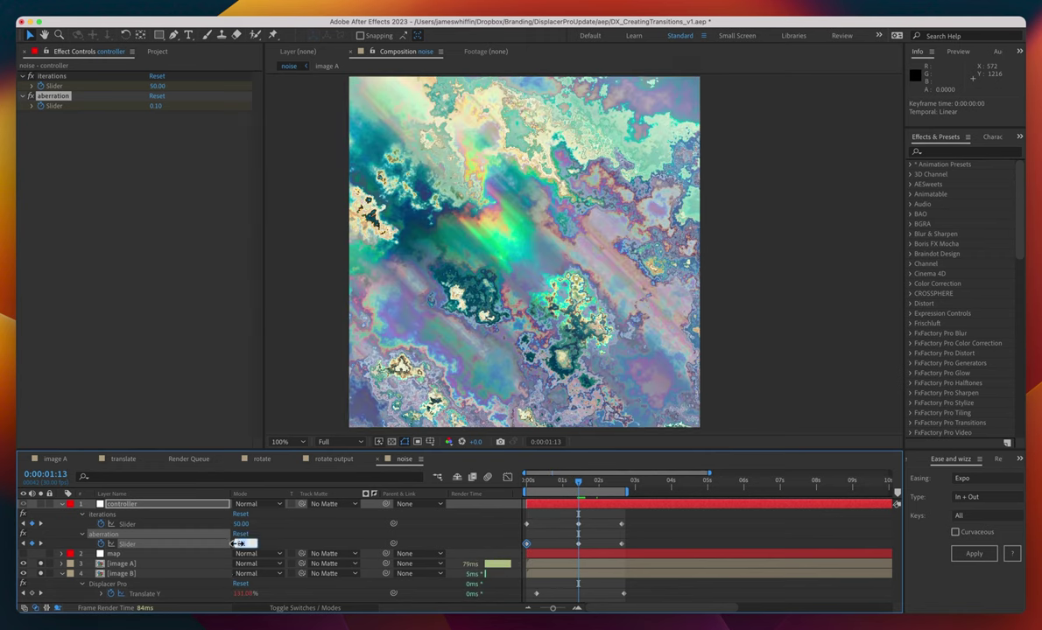
text(0.2)
key(Return)
click(316, 300)
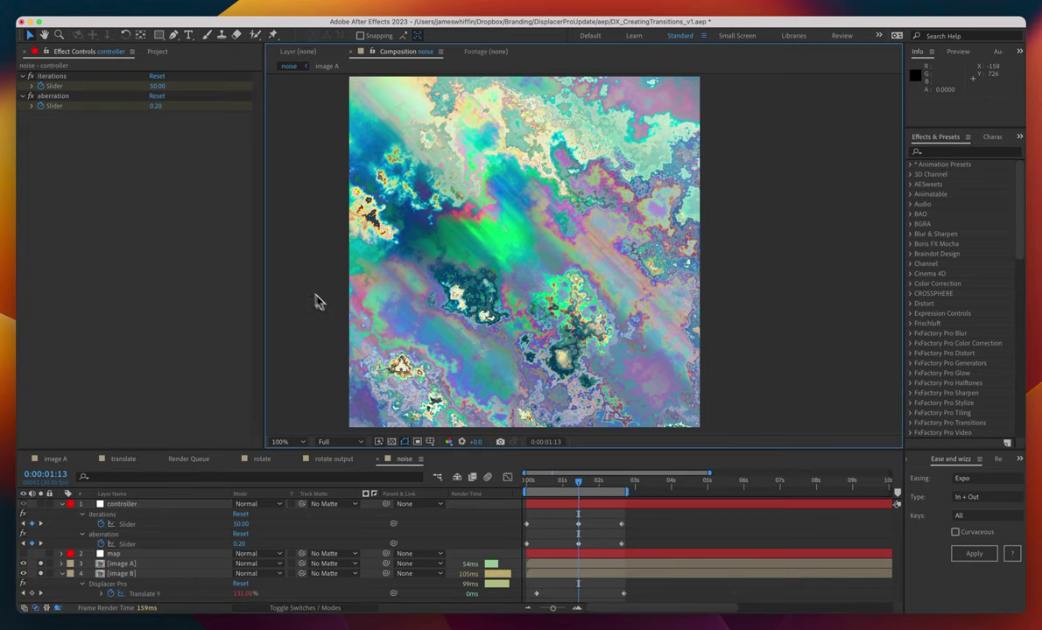
key(space)
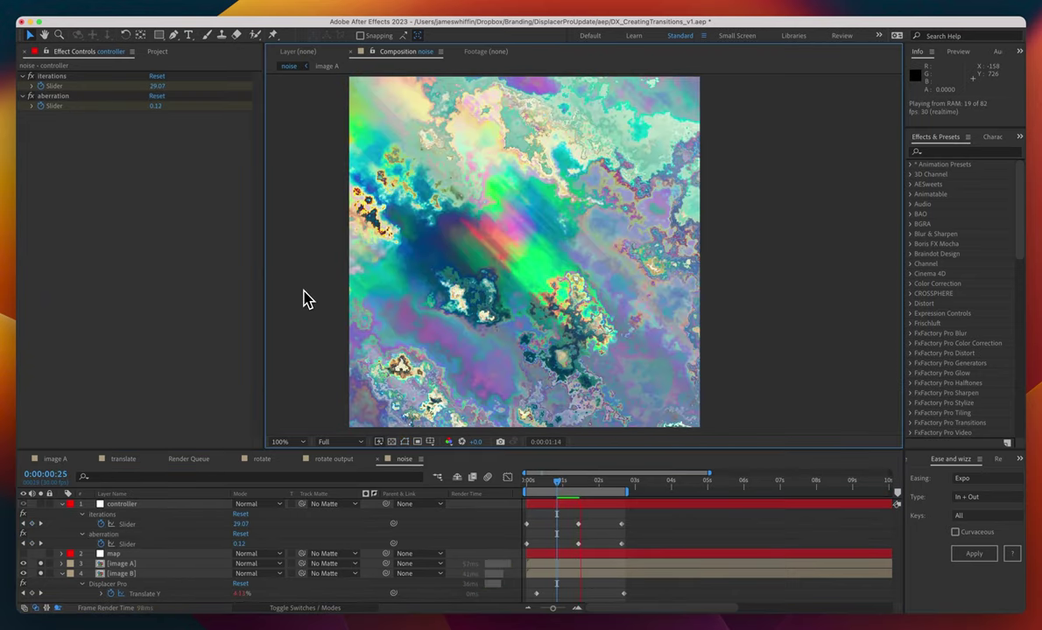
Step: Set image A's Displacer Pro Map Gamma to 1.5 and preview the result
click(137, 565)
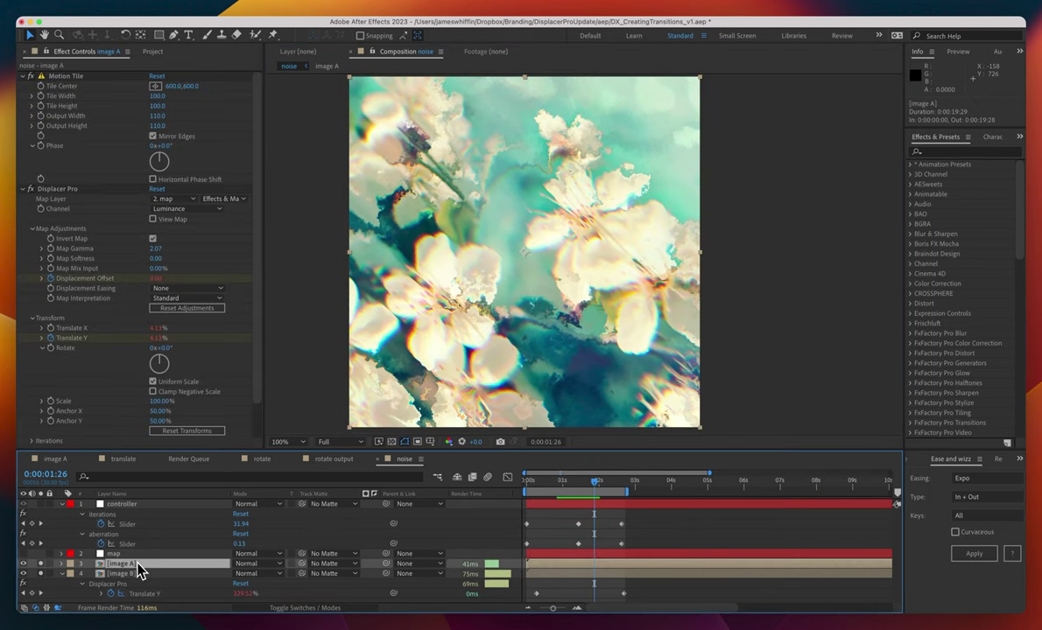
click(140, 254)
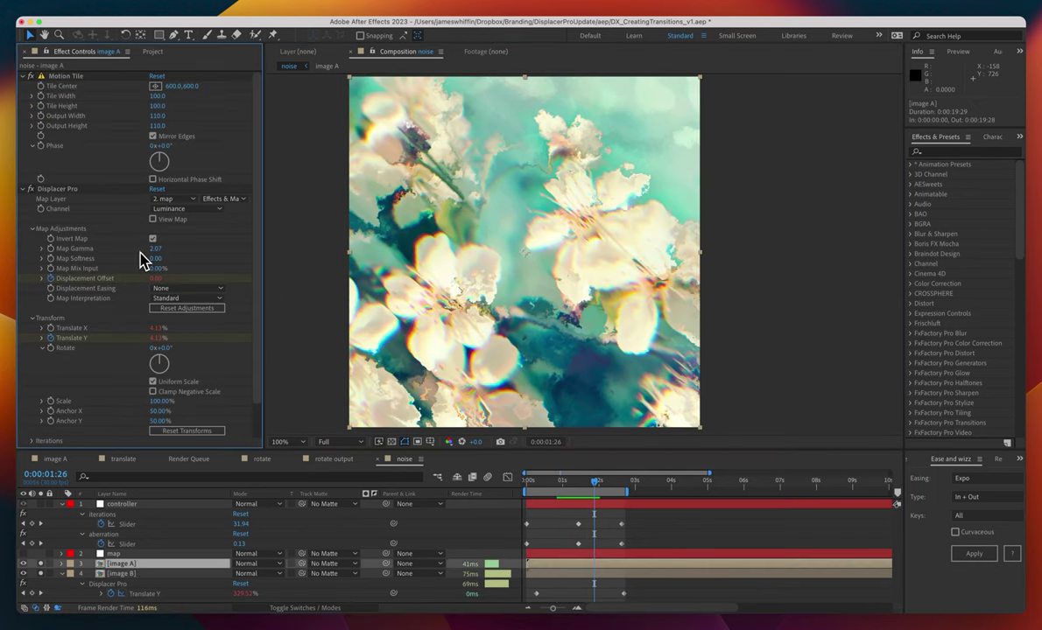
key(space)
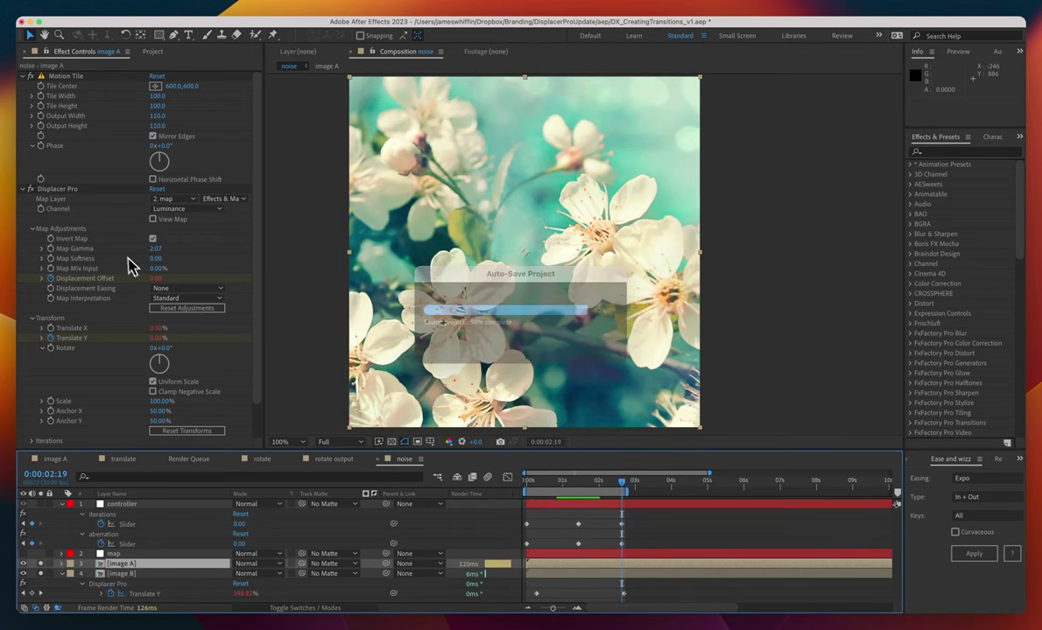
click(156, 250)
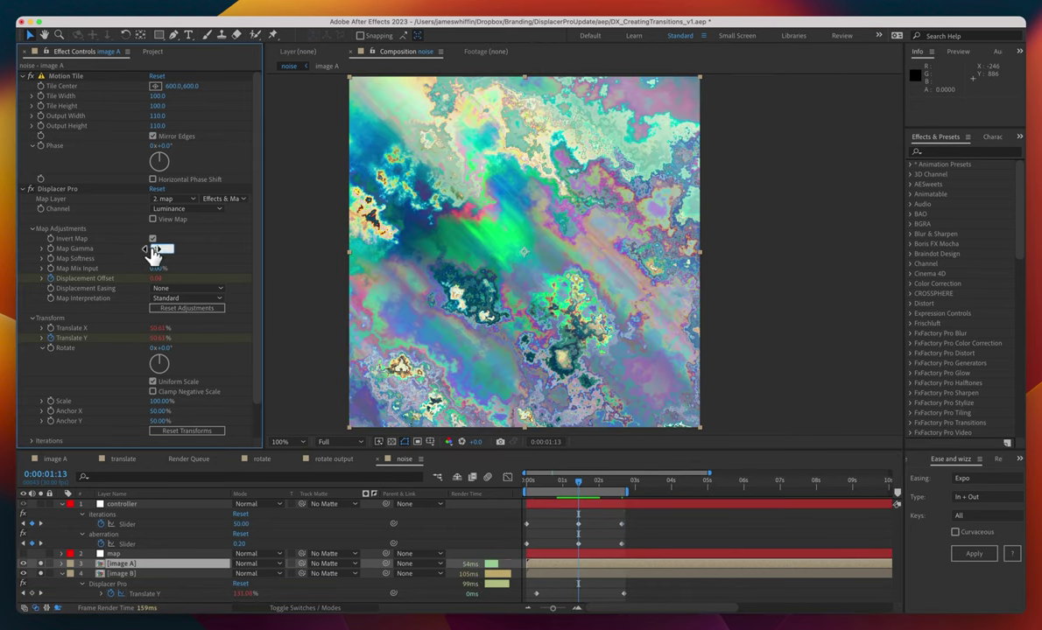
text(1.5)
key(Return)
key(space)
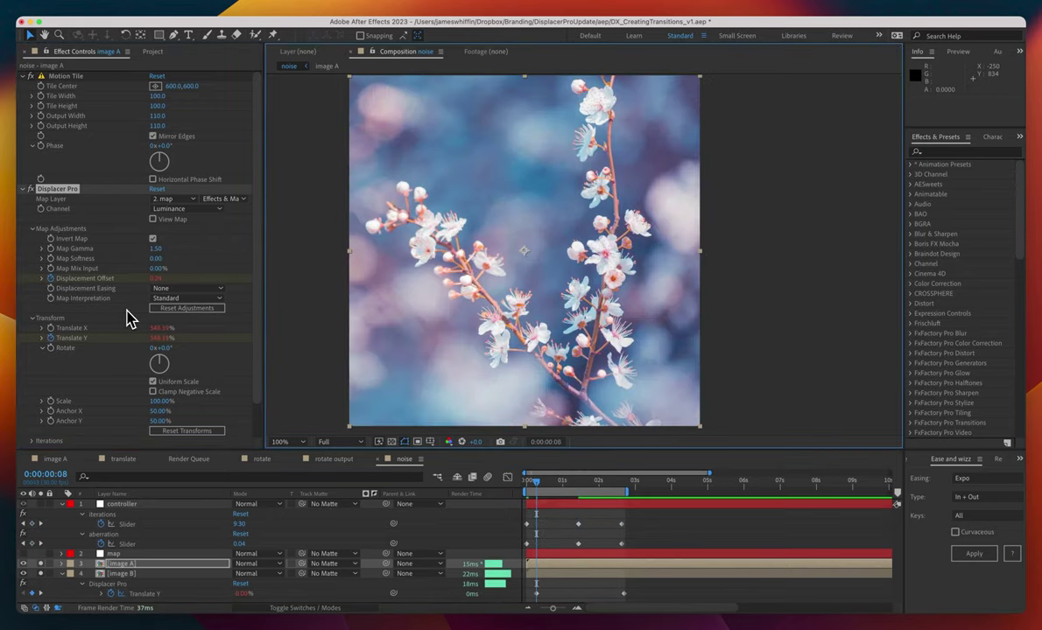
Step: Preview the second half of the transition from 0:00:01:13 and examine image A's Displacement Offset and Translate Y keyframes
click(139, 339)
key(k)
key(k)
key(k)
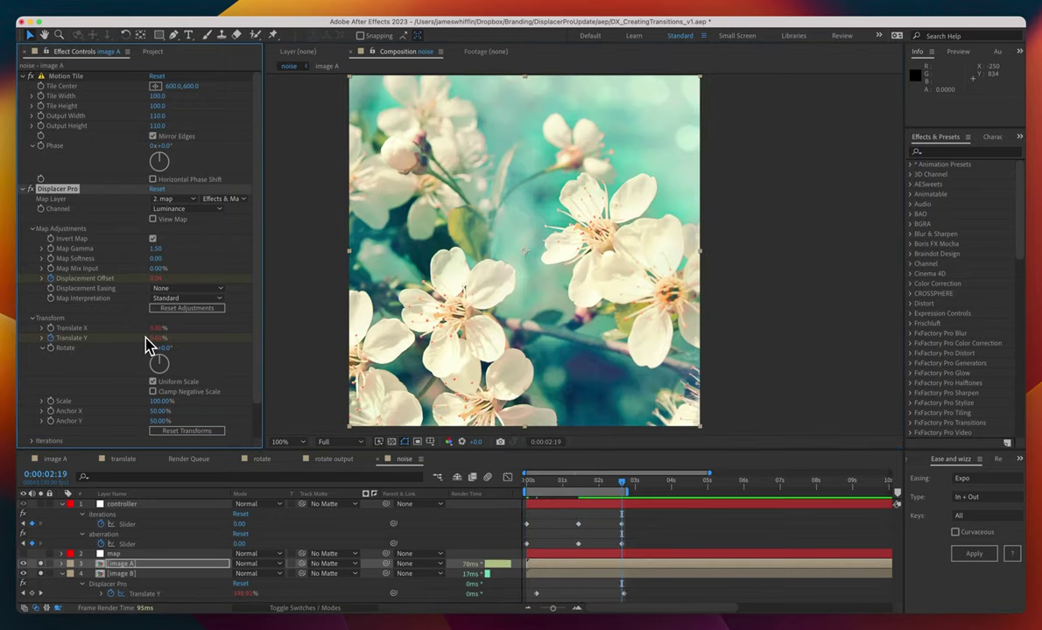
key(Home)
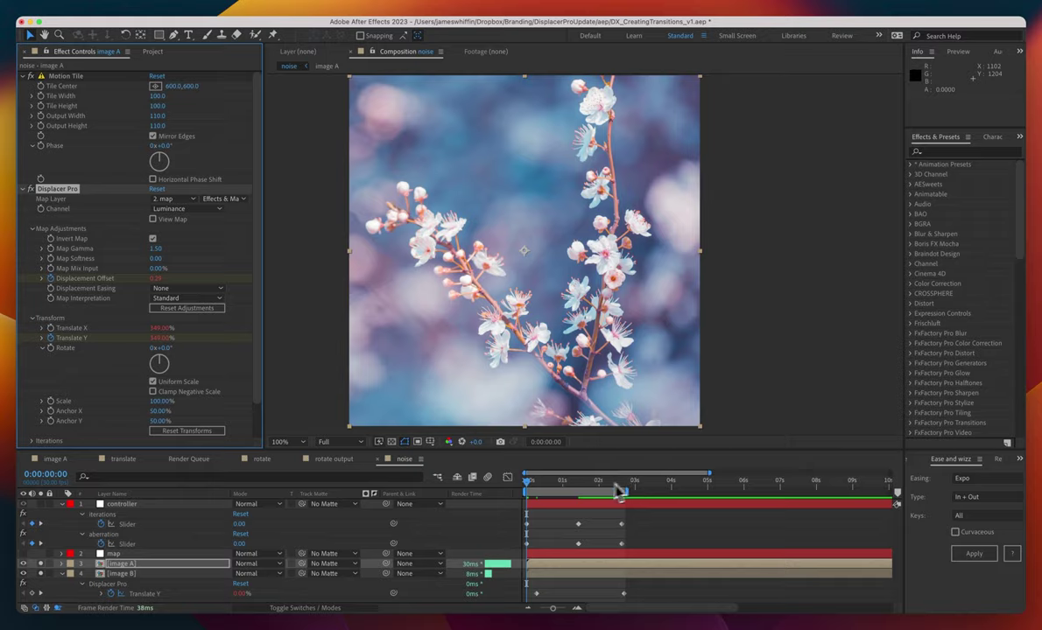
key(space)
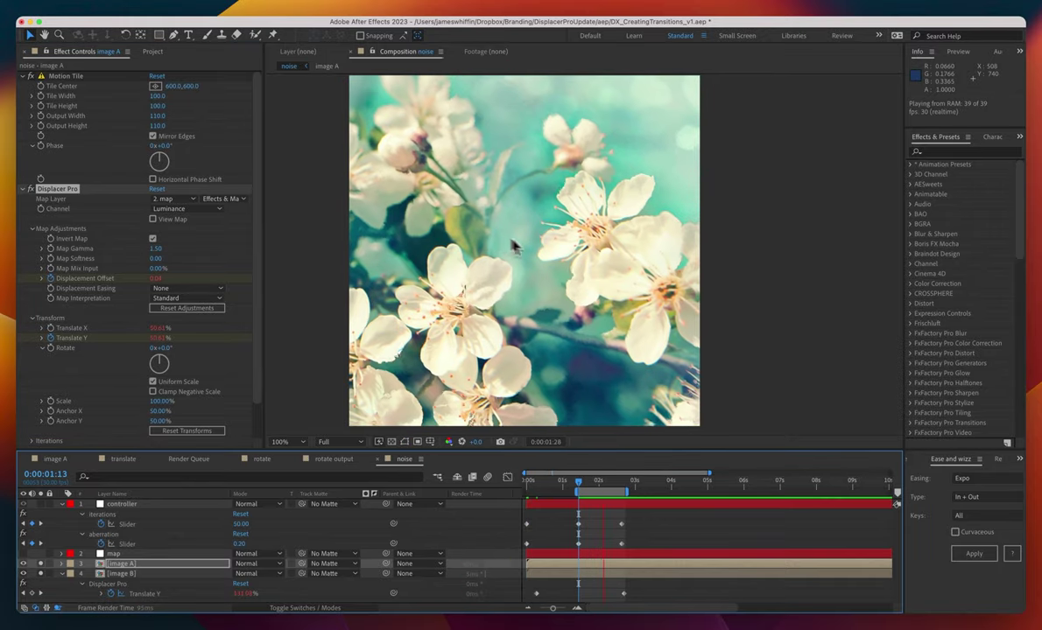
key(space)
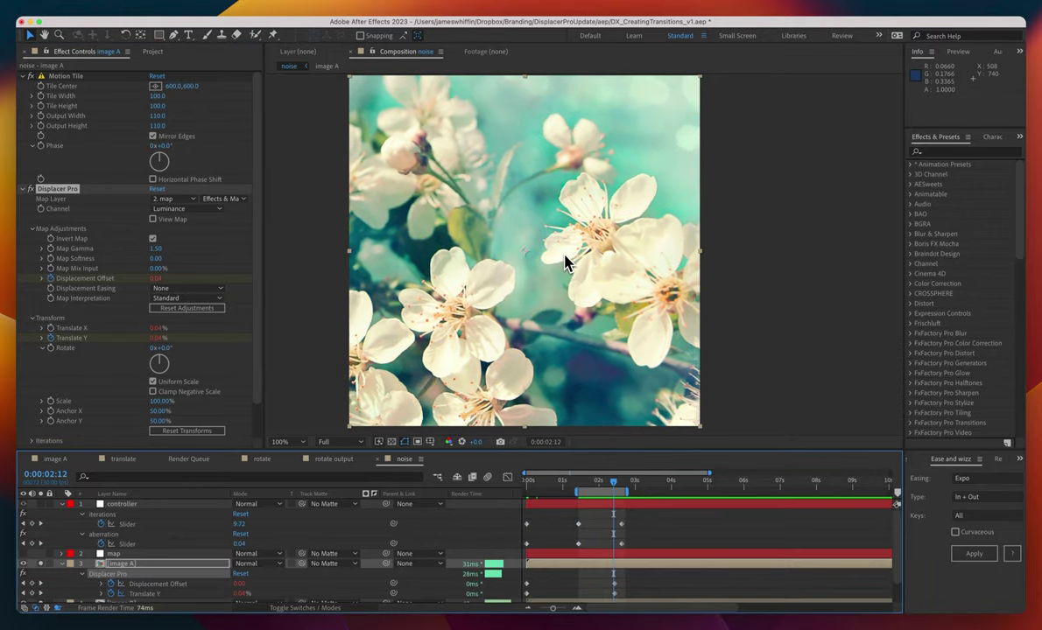
scroll(546, 503, down, 3)
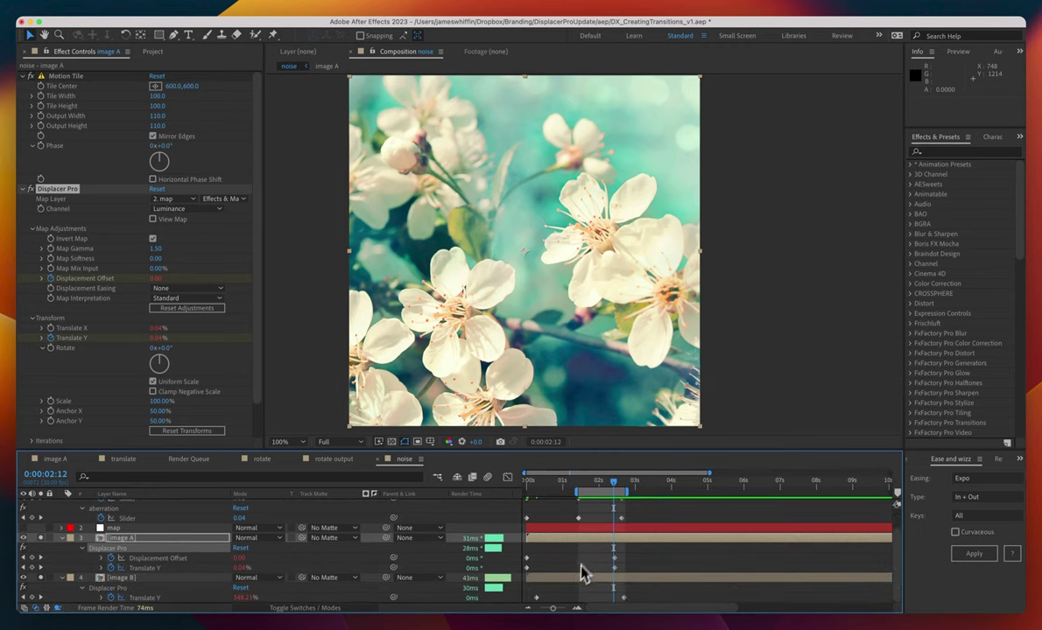
key(space)
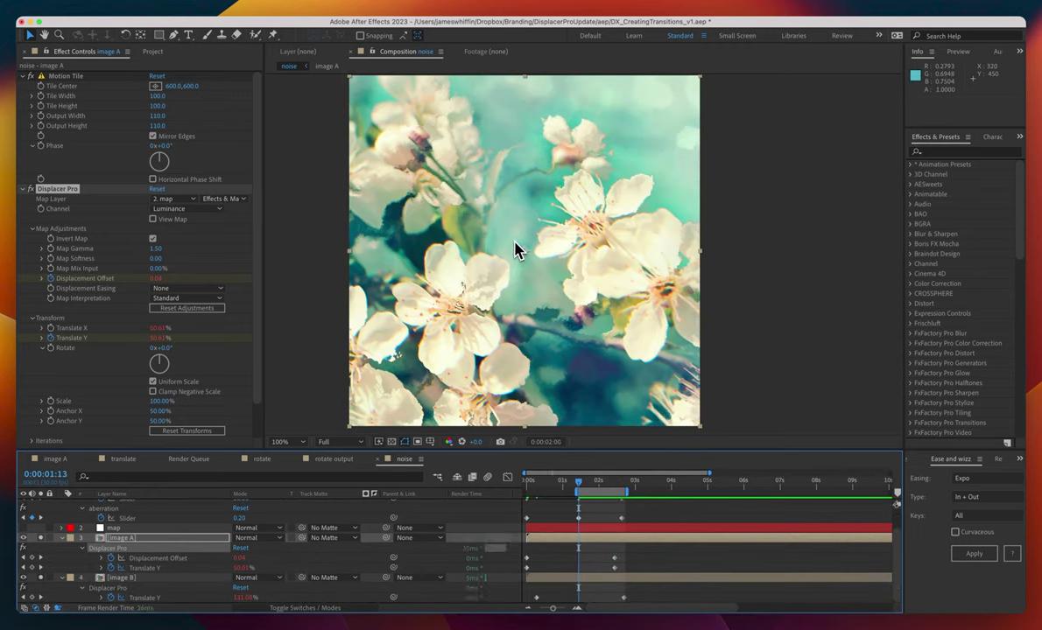
key(space)
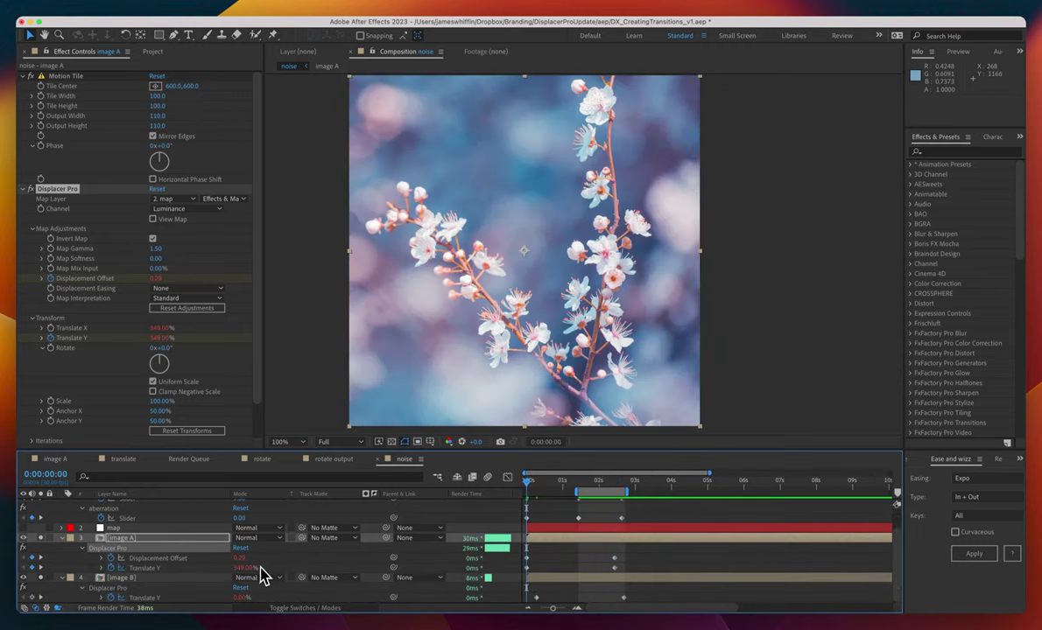
Step: At 0:00:00:00, set image A's Displacement Offset to 0.40 and Translate Y to about 200%
mouse_move(251, 571)
mouse_down()
mouse_move(173, 572)
mouse_move(186, 571)
mouse_up()
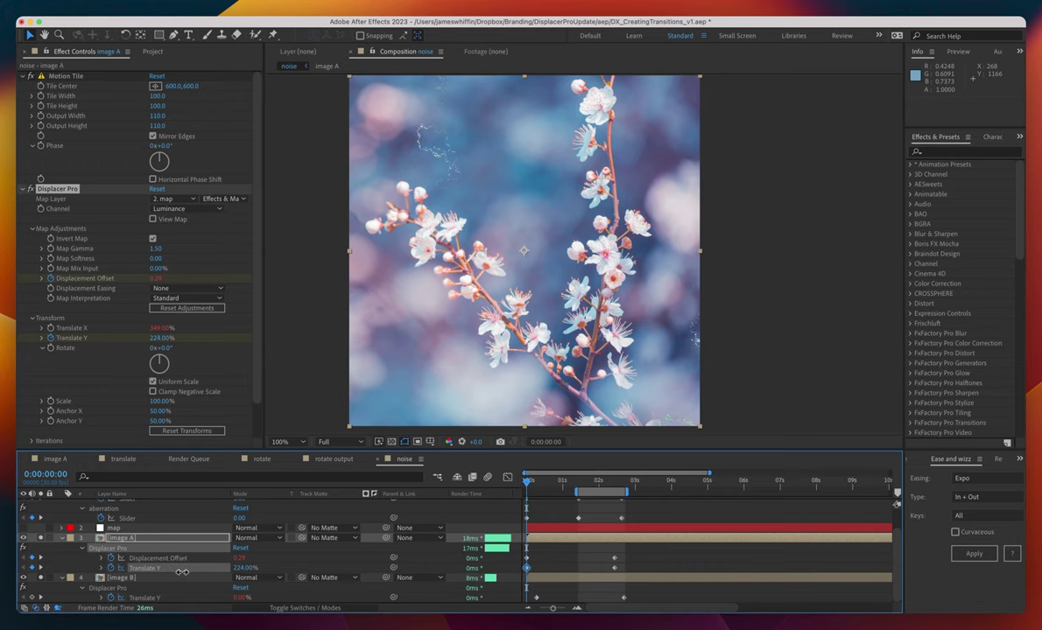
click(238, 559)
mouse_move(246, 569)
mouse_down()
mouse_move(203, 569)
mouse_move(232, 570)
mouse_up()
Step: Start the work area at 0:00:00:00 and preview the full transition with all layer properties collapsed, stopping at 0:00:01:11
key(b)
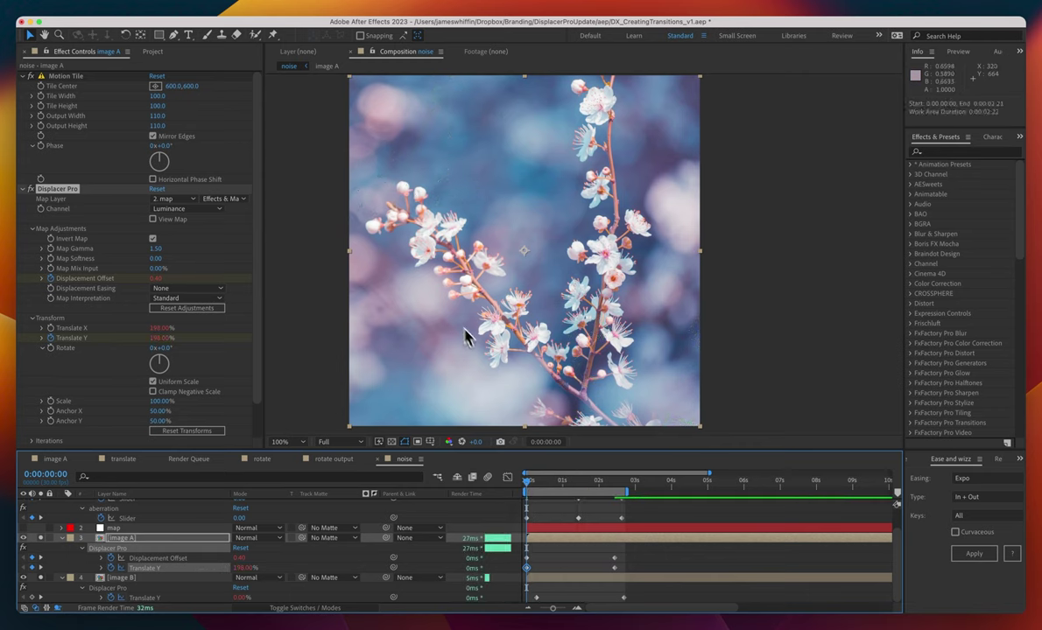
key(space)
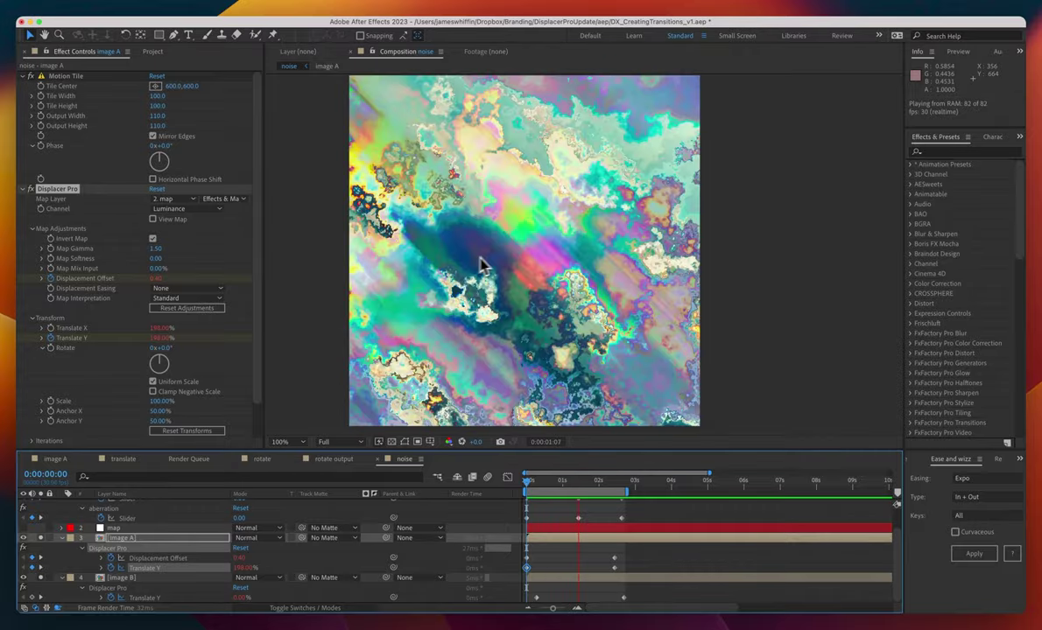
key(super+shift+a)
key(u)
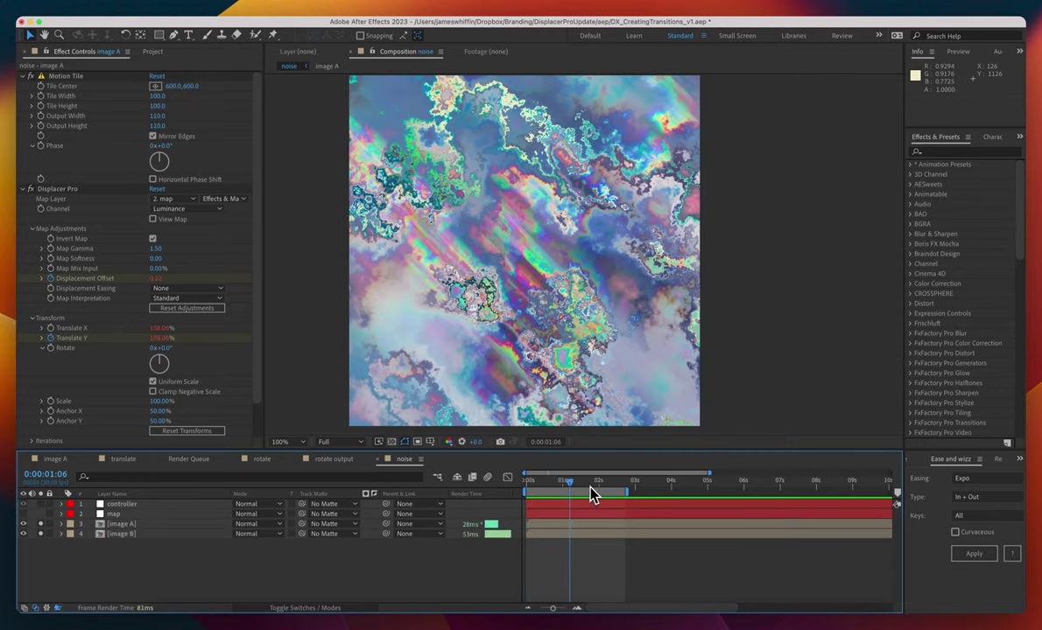
drag(590, 486, 577, 488)
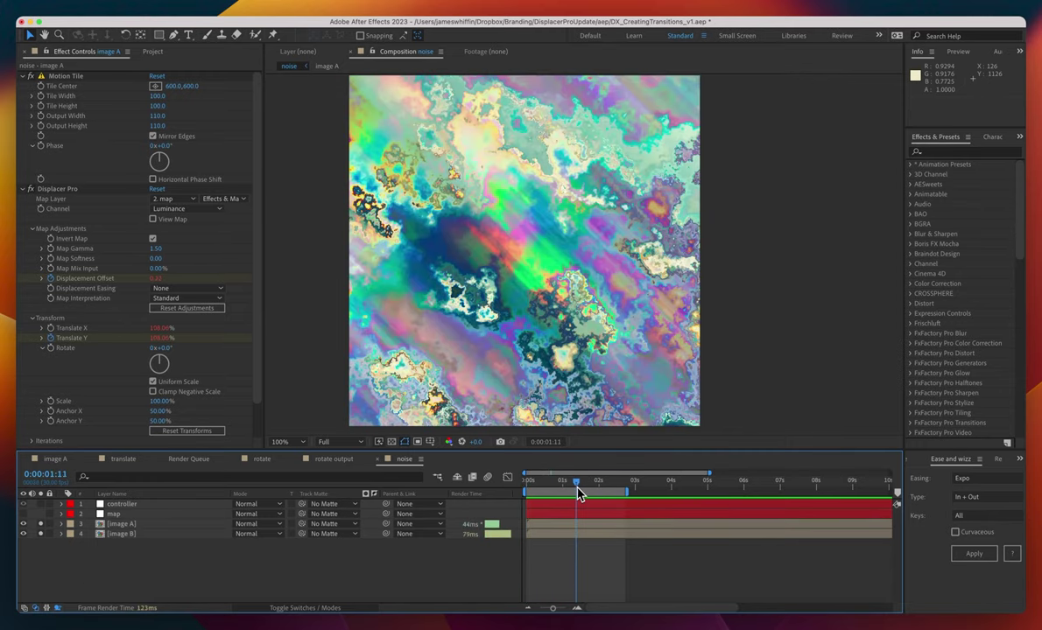
Step: Show the map layer on its own and change its Fractal Noise type from Spline to Block
click(118, 514)
key(super+shift+a)
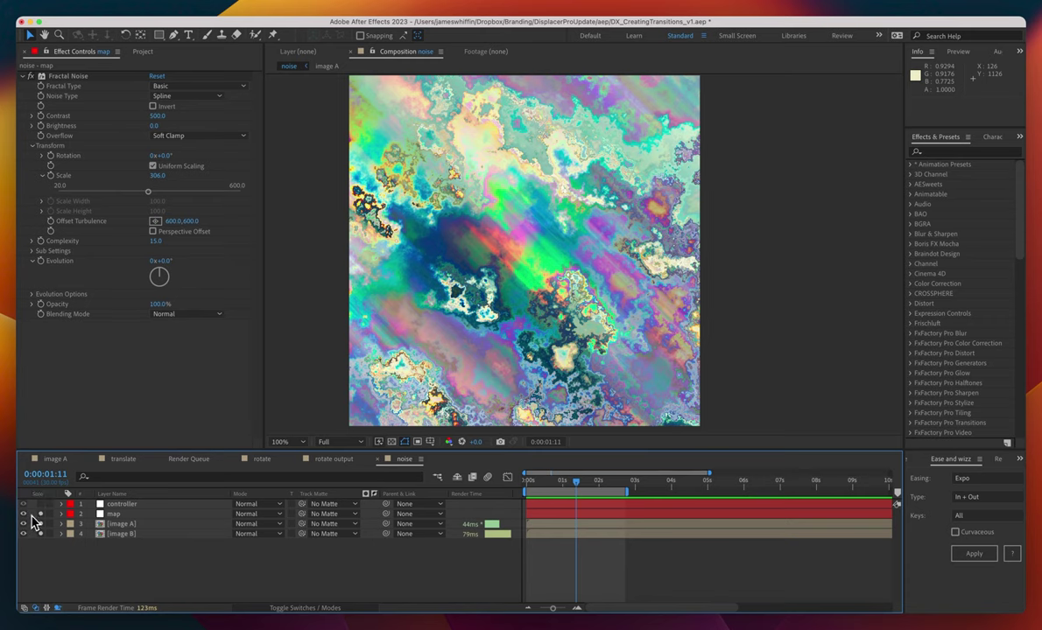
click(39, 514)
click(80, 515)
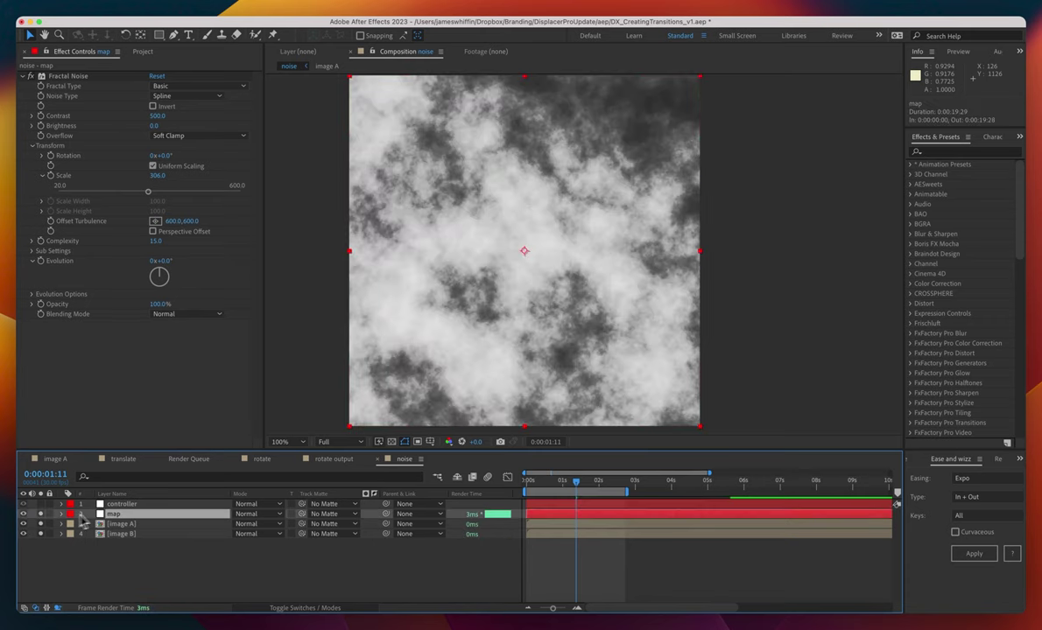
click(159, 96)
click(162, 109)
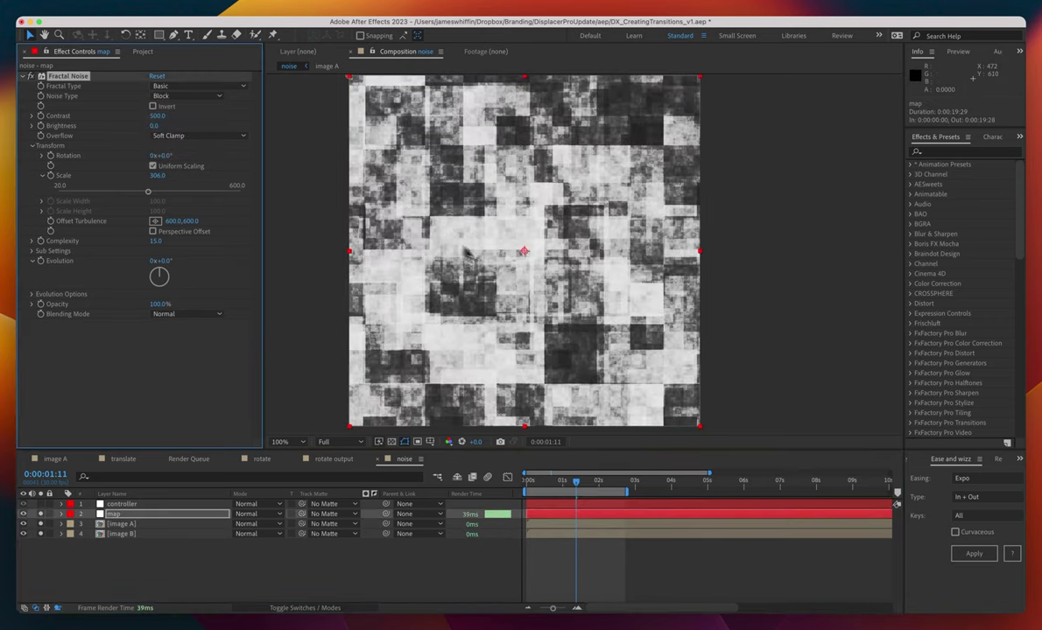
Step: Hide the map layer and scrub through the block noise transition, returning to 0:00:00:00
click(23, 514)
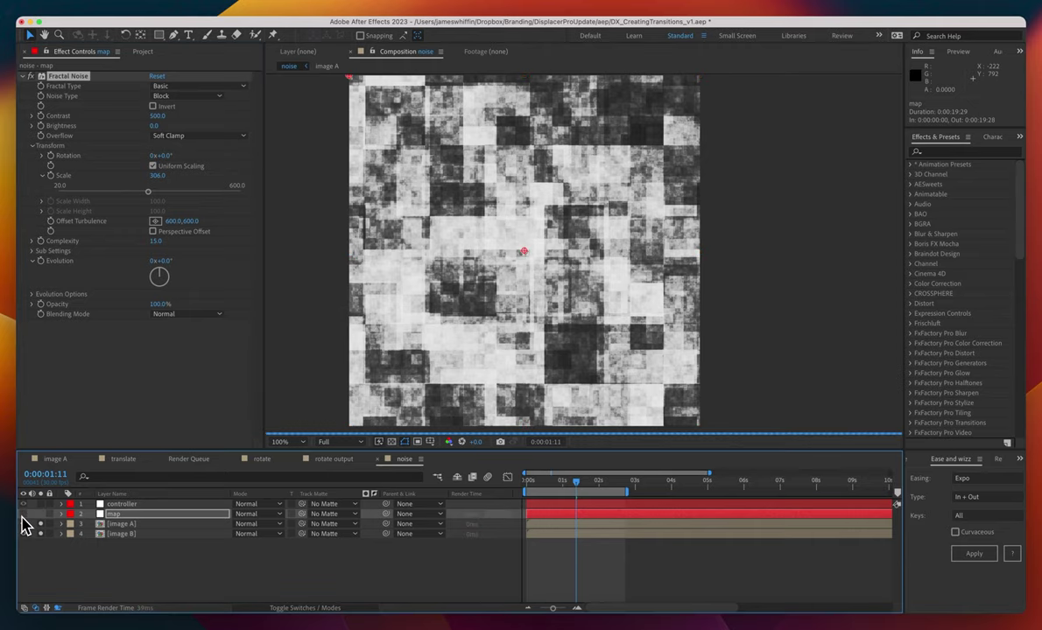
drag(526, 481, 585, 493)
drag(585, 490, 506, 495)
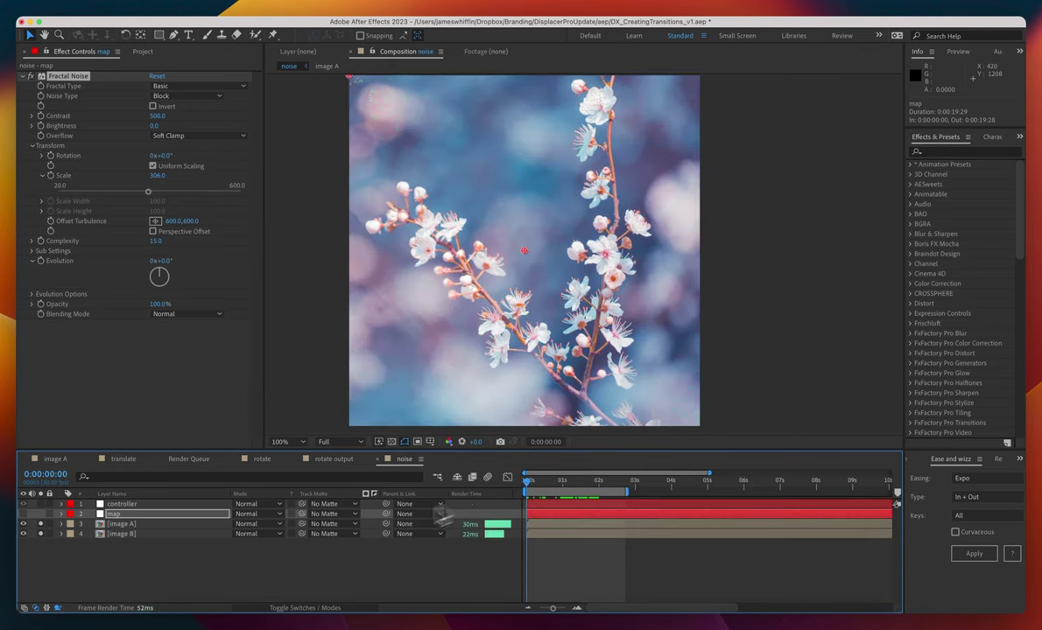
click(218, 570)
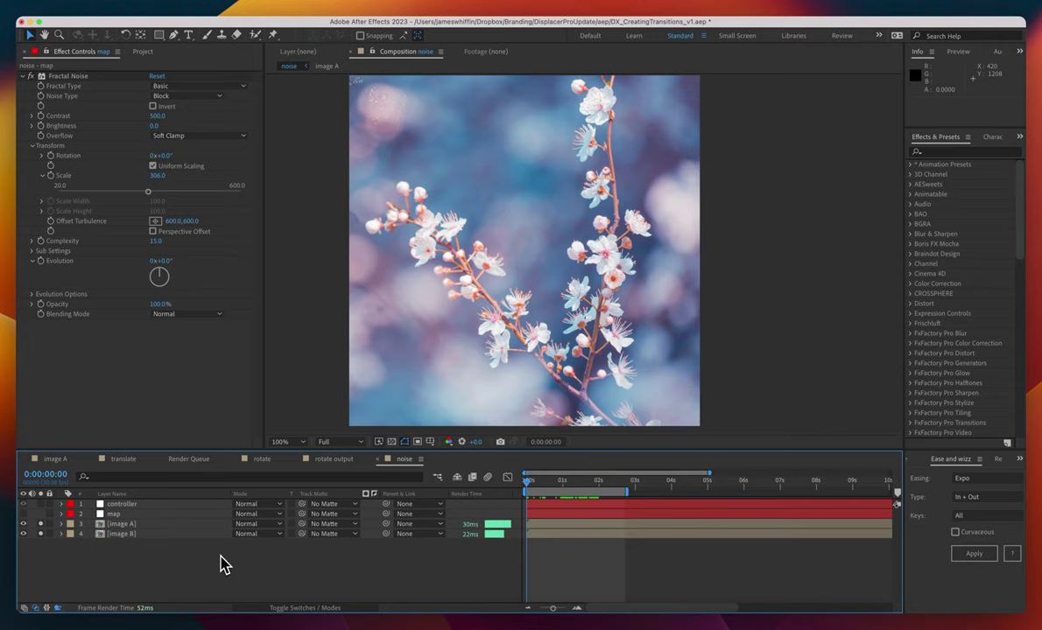